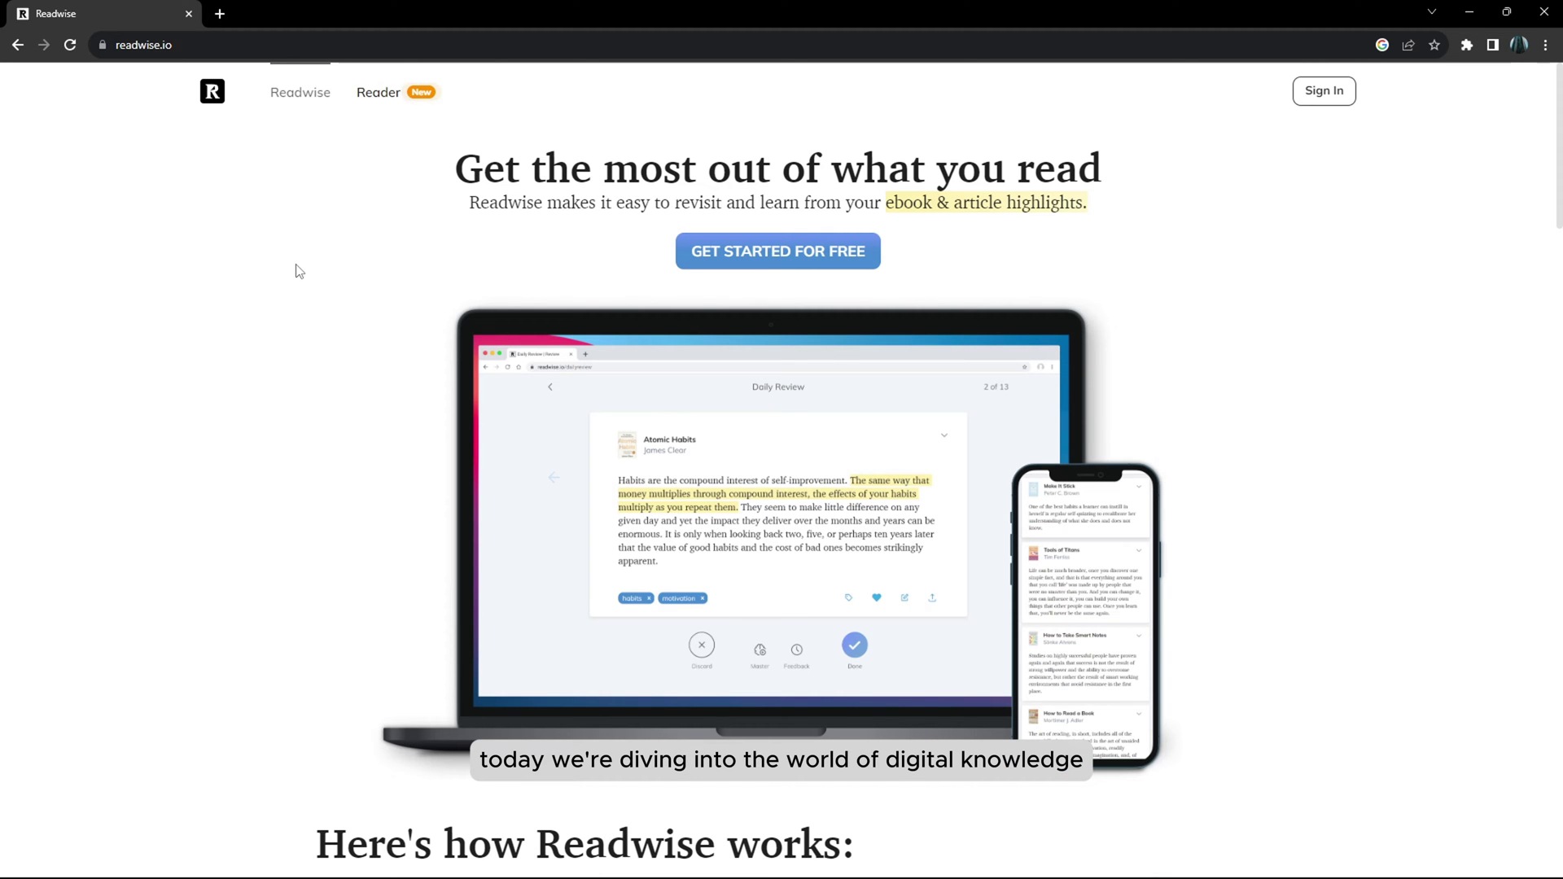
pyautogui.scroll(-1, 295, 271)
pyautogui.scroll(-1, 296, 271)
pyautogui.scroll(-1, 296, 272)
pyautogui.scroll(-1, 295, 272)
pyautogui.scroll(-1, 296, 271)
pyautogui.scroll(-1, 296, 272)
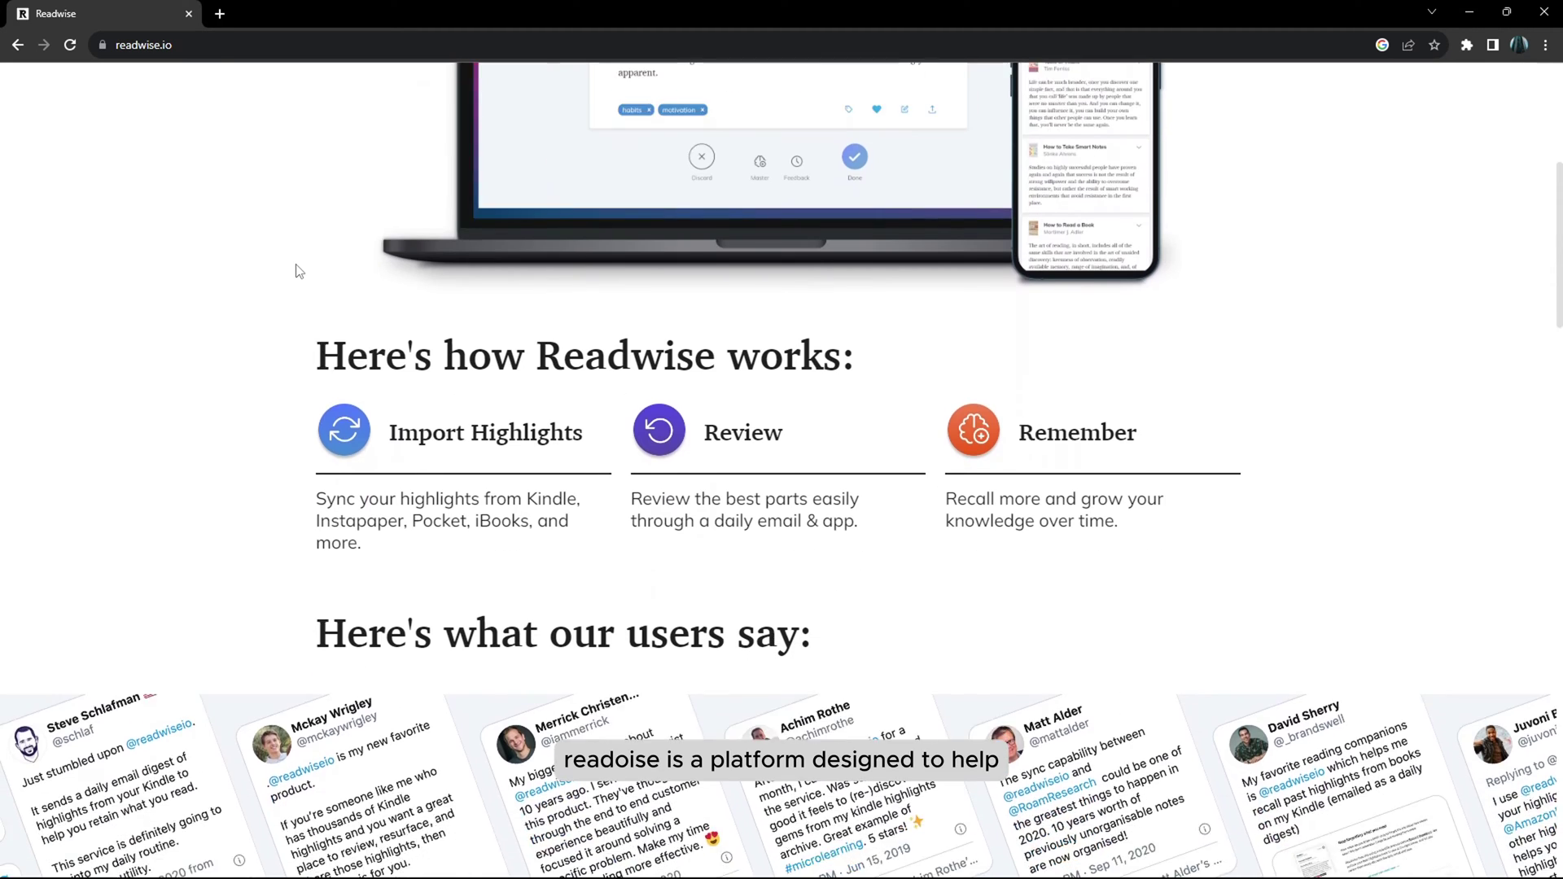
pyautogui.scroll(-1, 295, 271)
pyautogui.scroll(-1, 295, 272)
pyautogui.scroll(-1, 295, 272)
pyautogui.scroll(-1, 296, 272)
pyautogui.scroll(-2, 296, 272)
pyautogui.scroll(-1, 295, 272)
pyautogui.scroll(-1, 297, 272)
pyautogui.scroll(-3, 295, 271)
pyautogui.scroll(-1, 296, 271)
pyautogui.scroll(-2, 296, 271)
pyautogui.scroll(-1, 296, 272)
pyautogui.scroll(-2, 296, 271)
pyautogui.scroll(-1, 296, 271)
pyautogui.scroll(-2, 297, 271)
pyautogui.scroll(-2, 295, 271)
pyautogui.scroll(1, 295, 272)
pyautogui.scroll(4, 295, 271)
pyautogui.scroll(3, 296, 272)
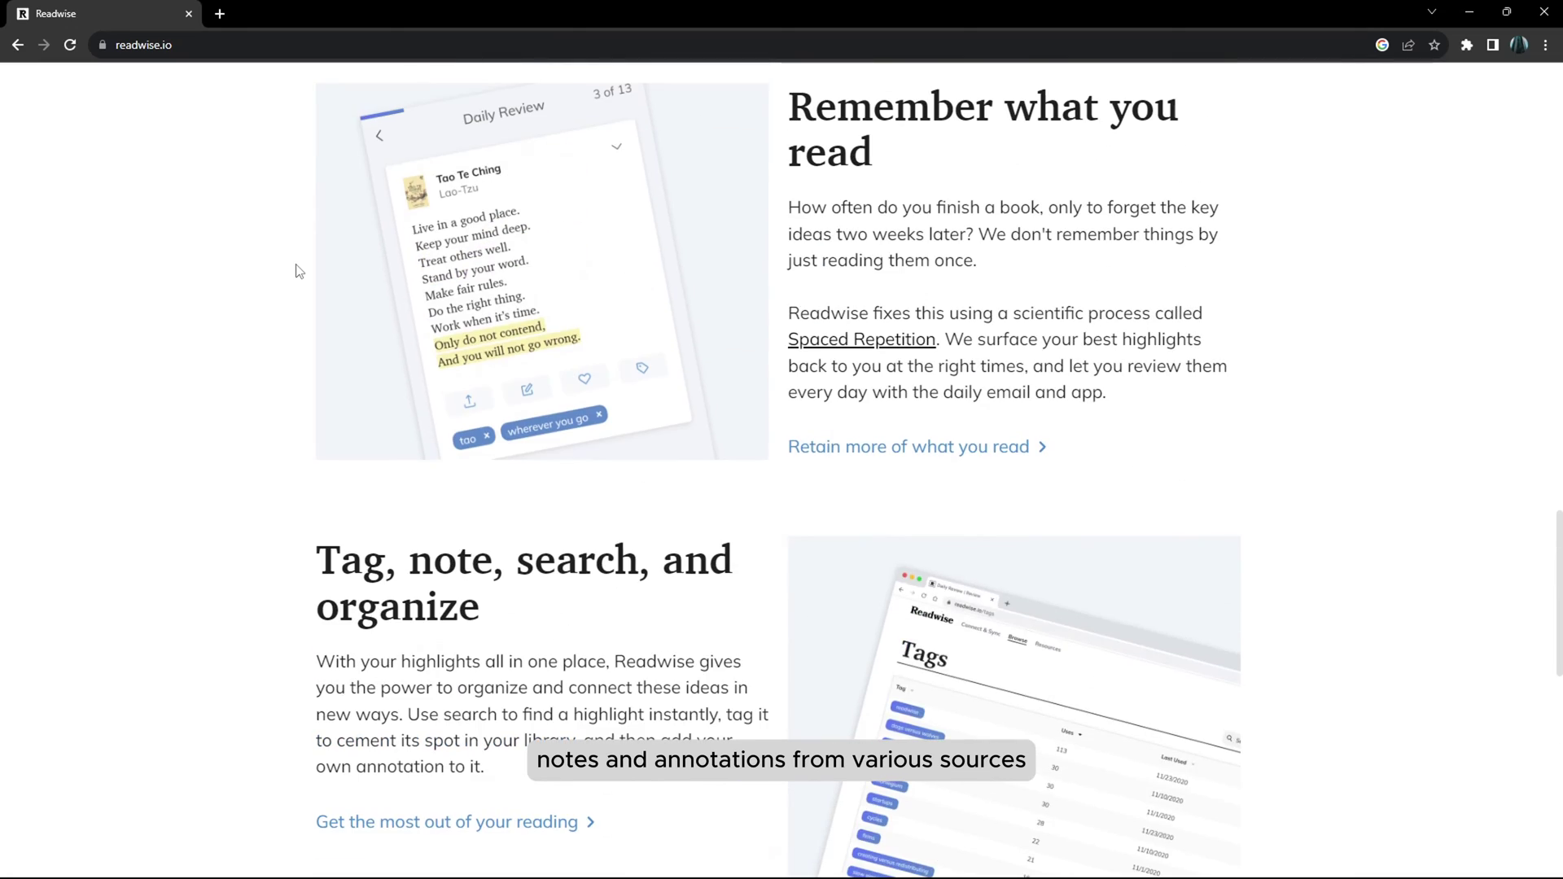
pyautogui.scroll(1, 295, 272)
pyautogui.scroll(2, 296, 271)
pyautogui.scroll(3, 296, 272)
pyautogui.scroll(4, 296, 272)
pyautogui.scroll(4, 296, 272)
pyautogui.scroll(3, 296, 272)
pyautogui.scroll(1, 295, 271)
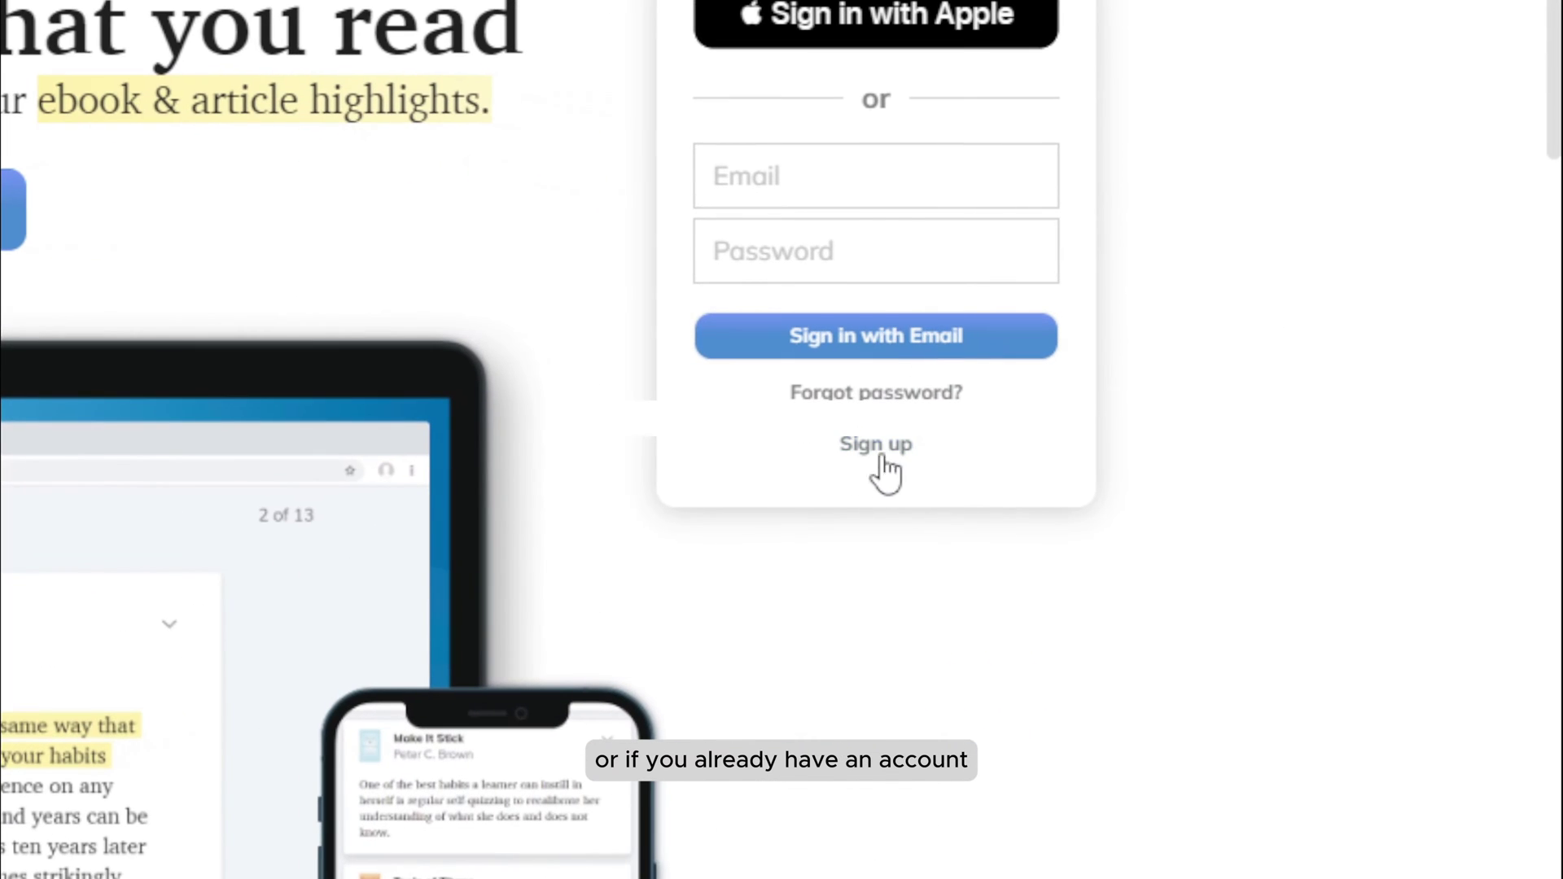
# Sign up for a Readwise account by email with first name, email and password.
pyautogui.click(1163, 380)
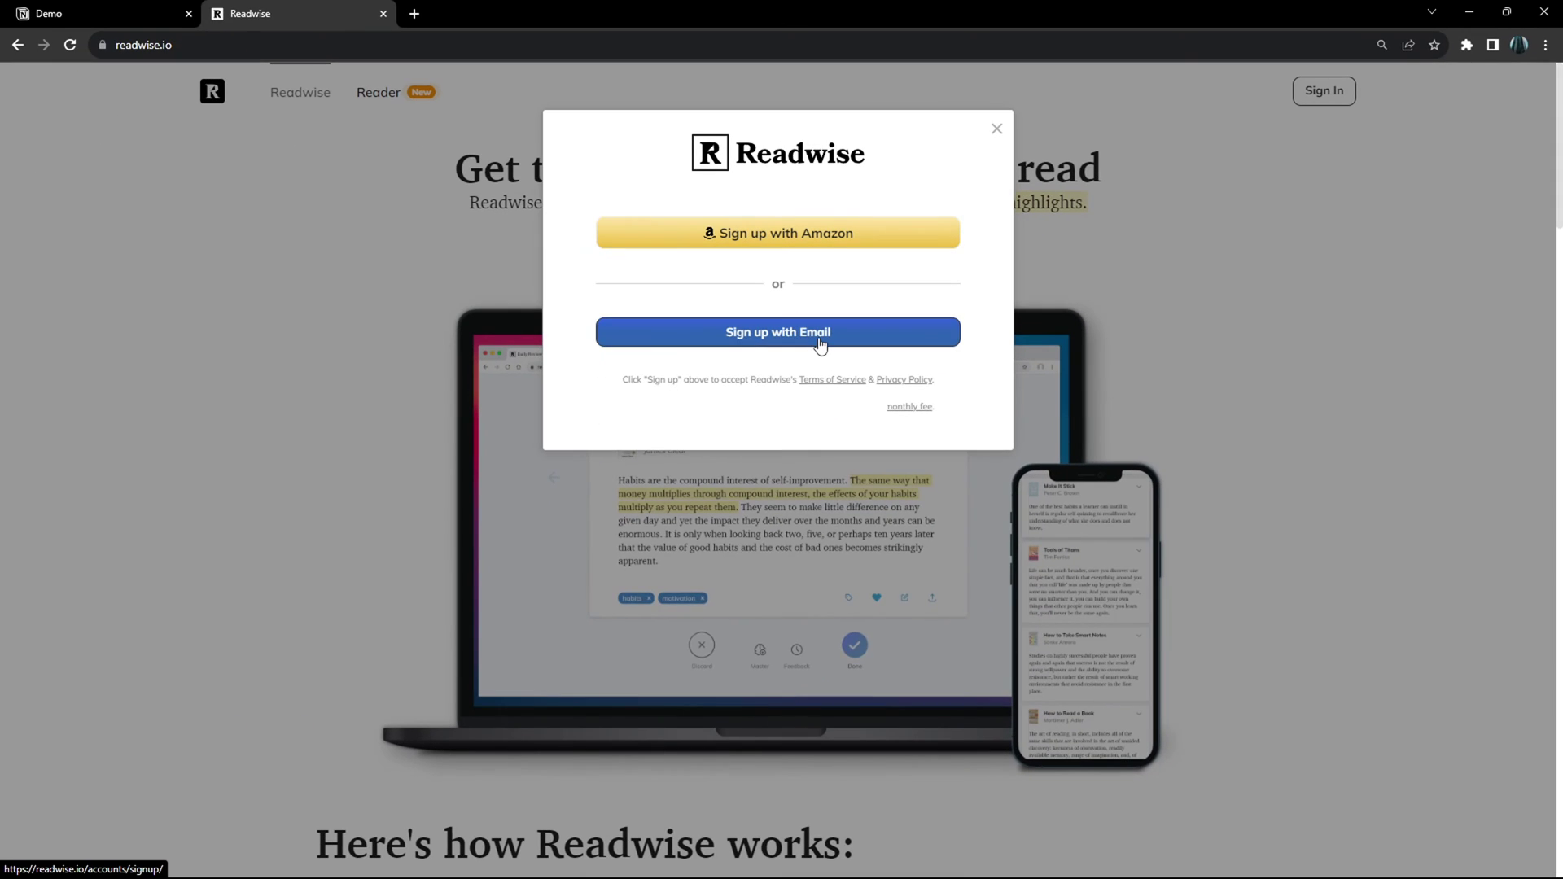
pyautogui.click(745, 337)
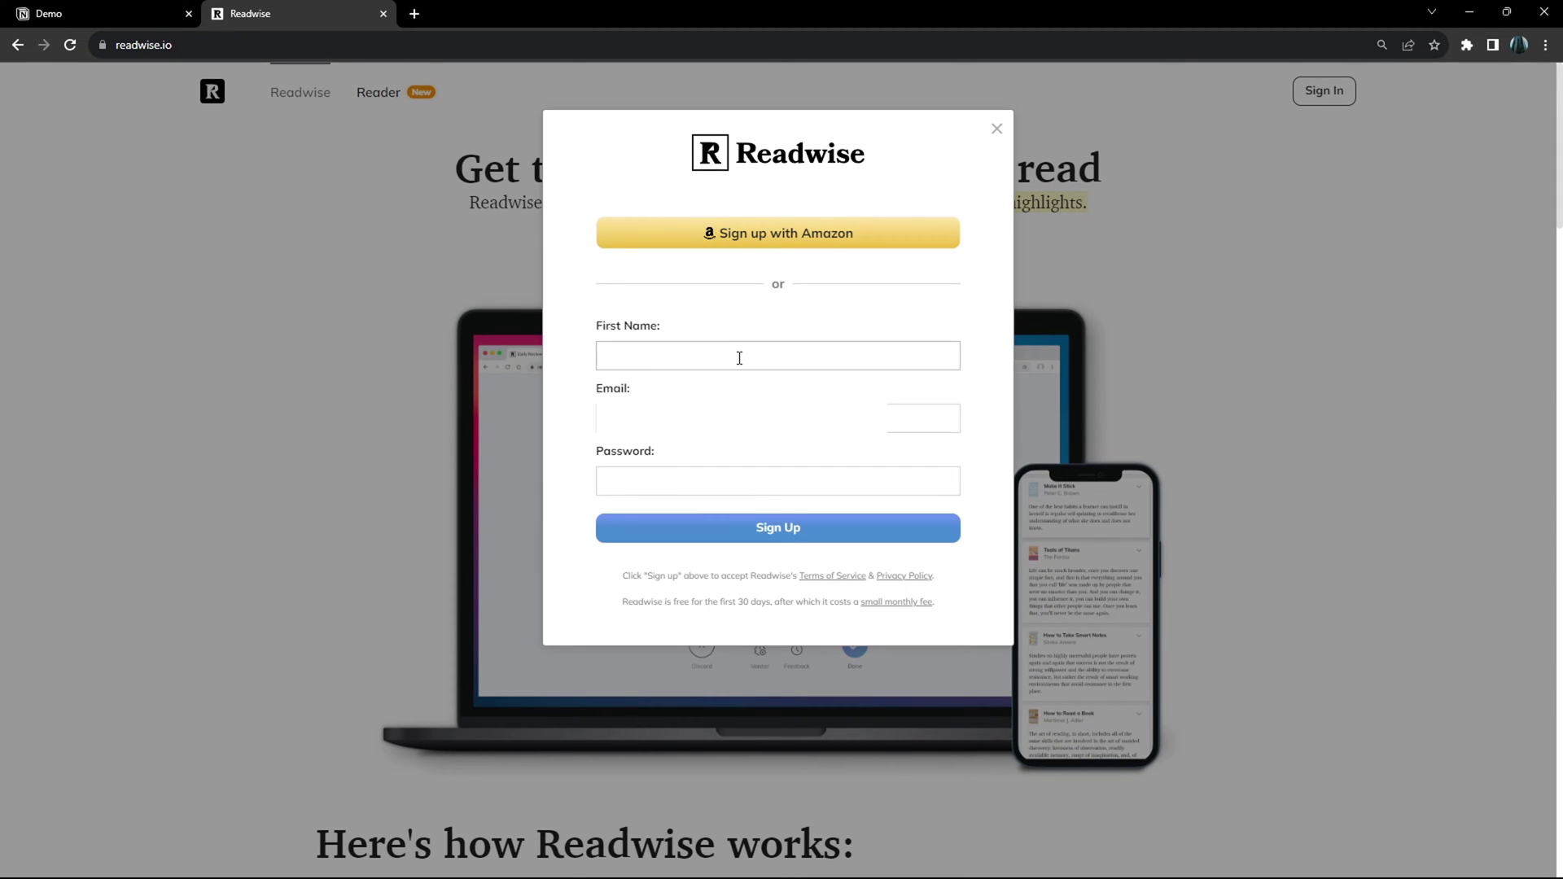
pyautogui.click(739, 357)
pyautogui.write('Rosidssoy')
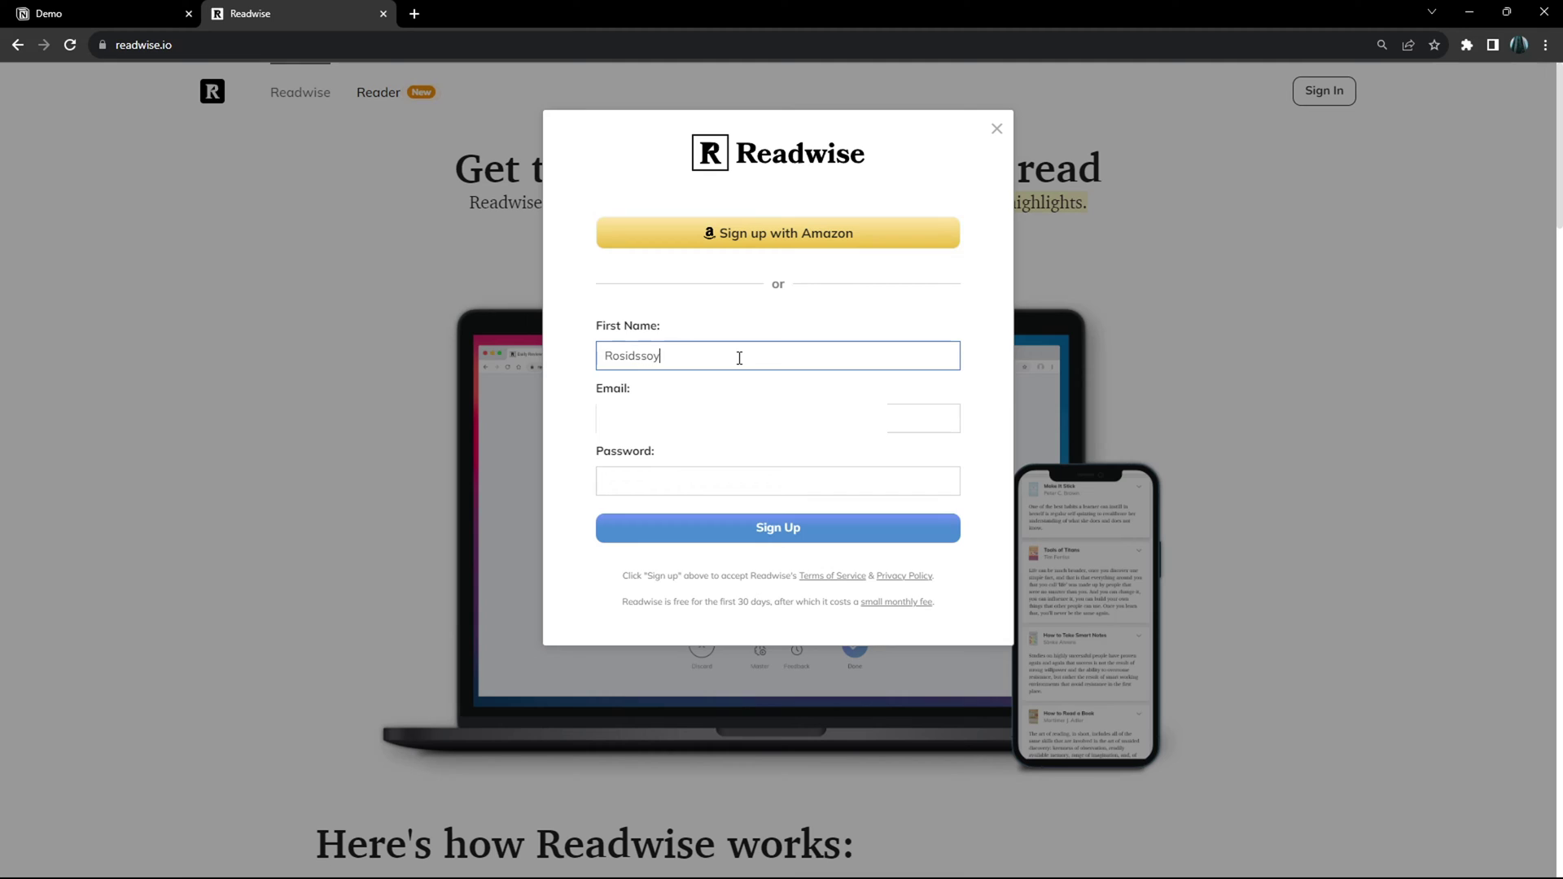
pyautogui.press('Tab')
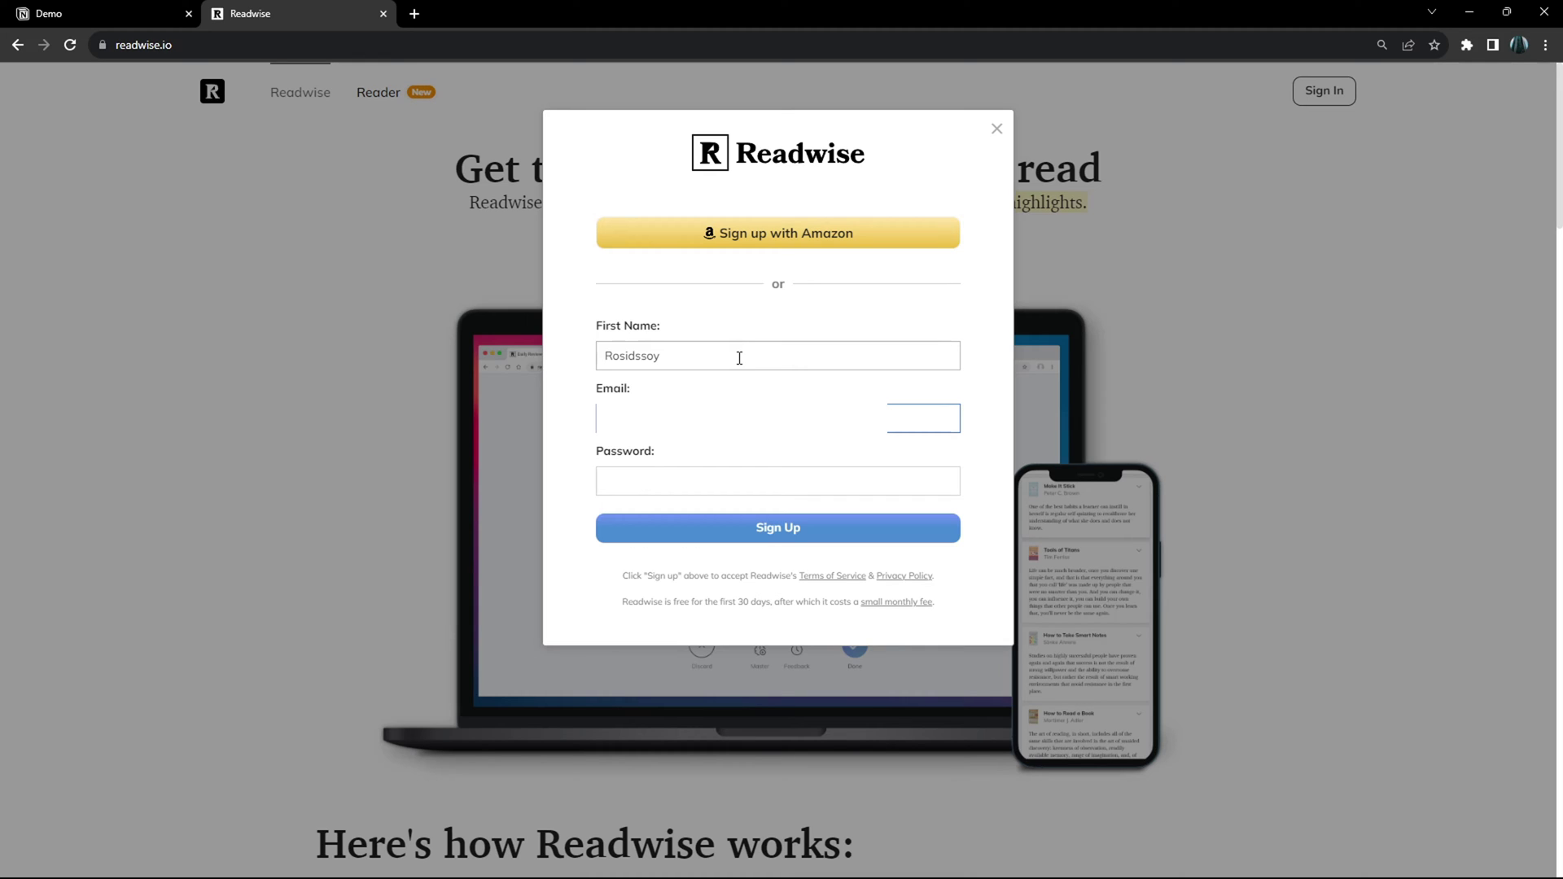
pyautogui.press('Tab')
pyautogui.write('a')
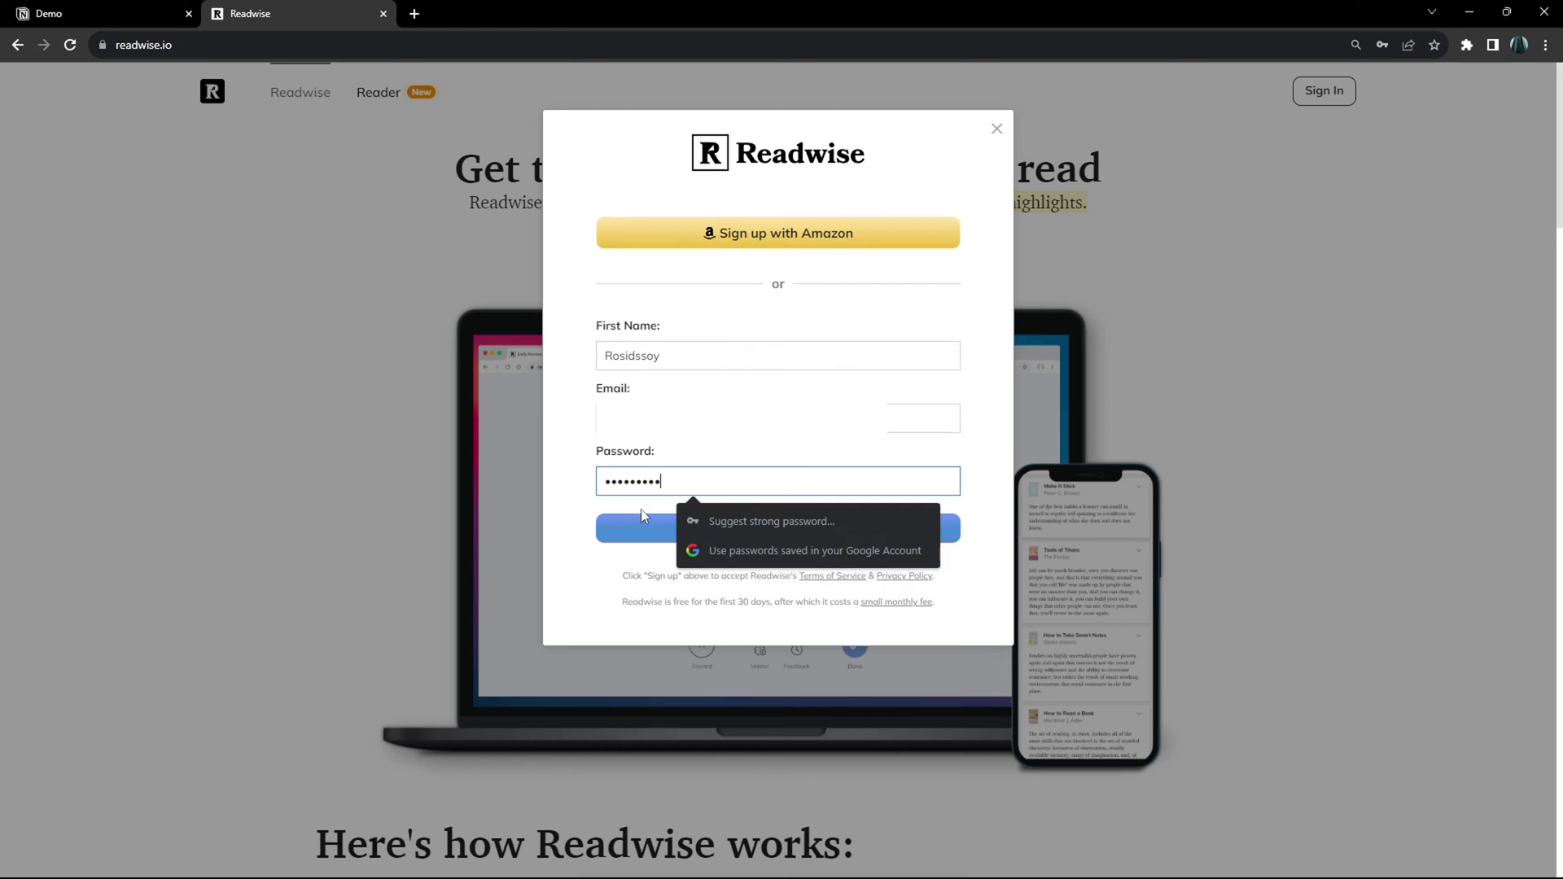
pyautogui.click(824, 534)
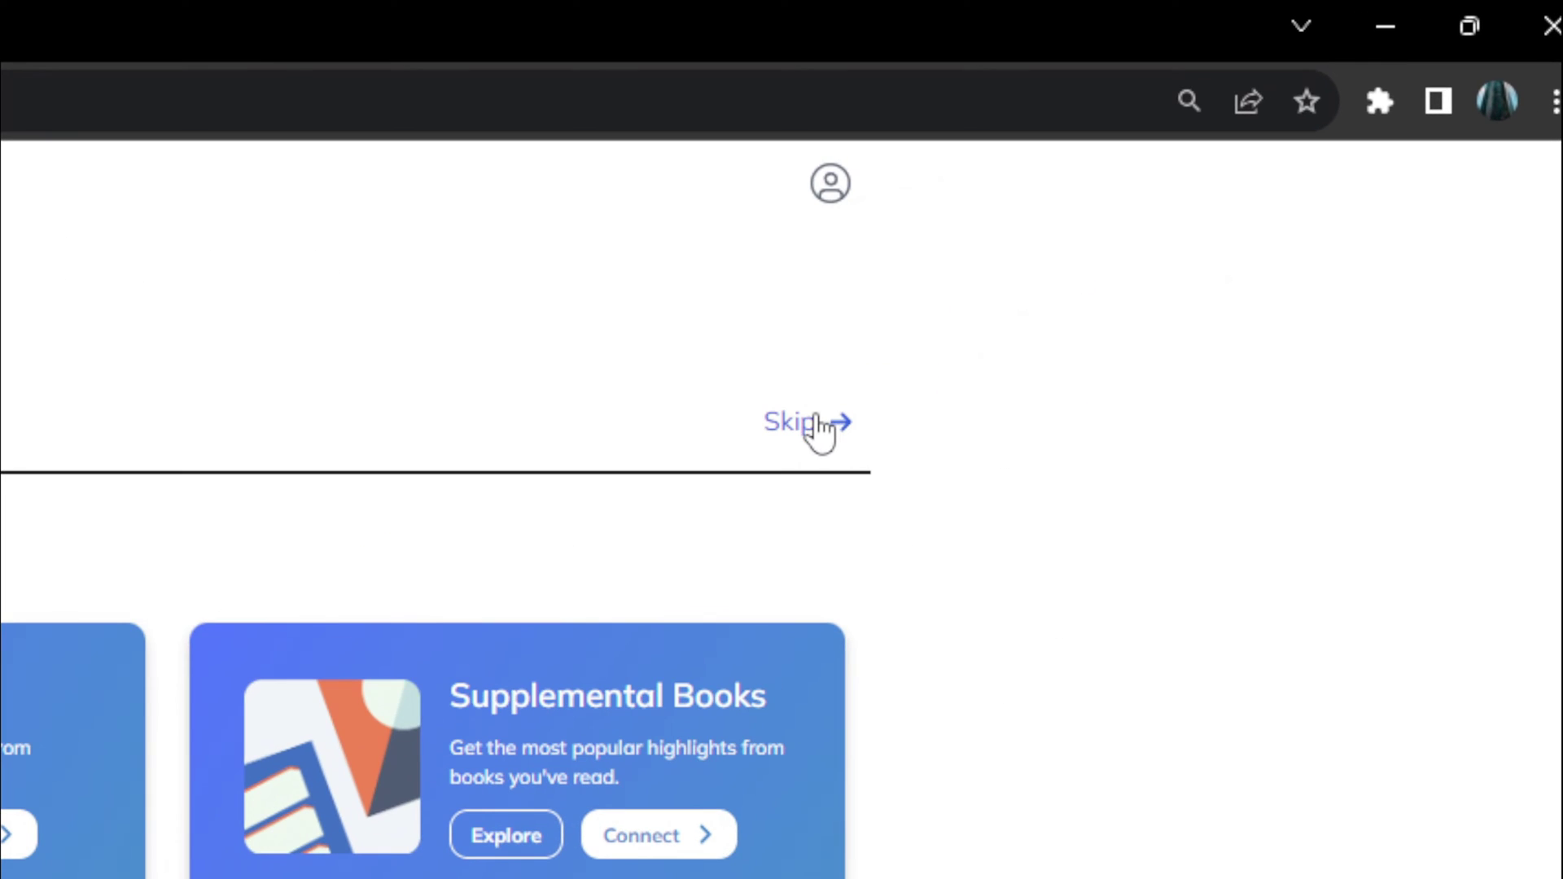
# Skip source connections and add The Richest Man in Babylon, Atomic Habits and The Simple Path to Wealth.
pyautogui.click(817, 417)
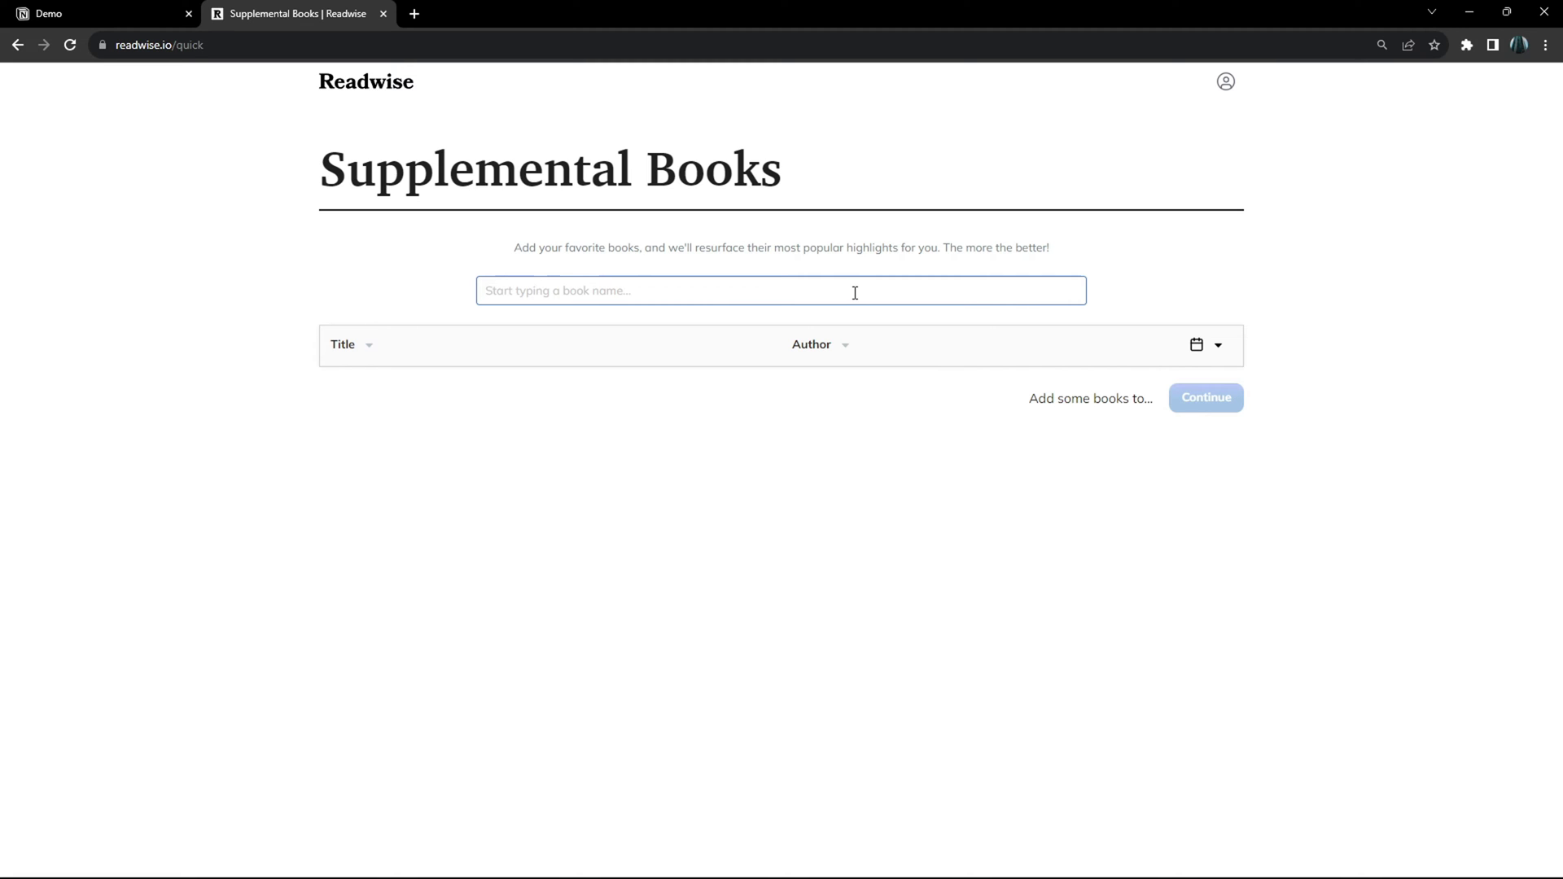
pyautogui.write('richest')
pyautogui.click(806, 342)
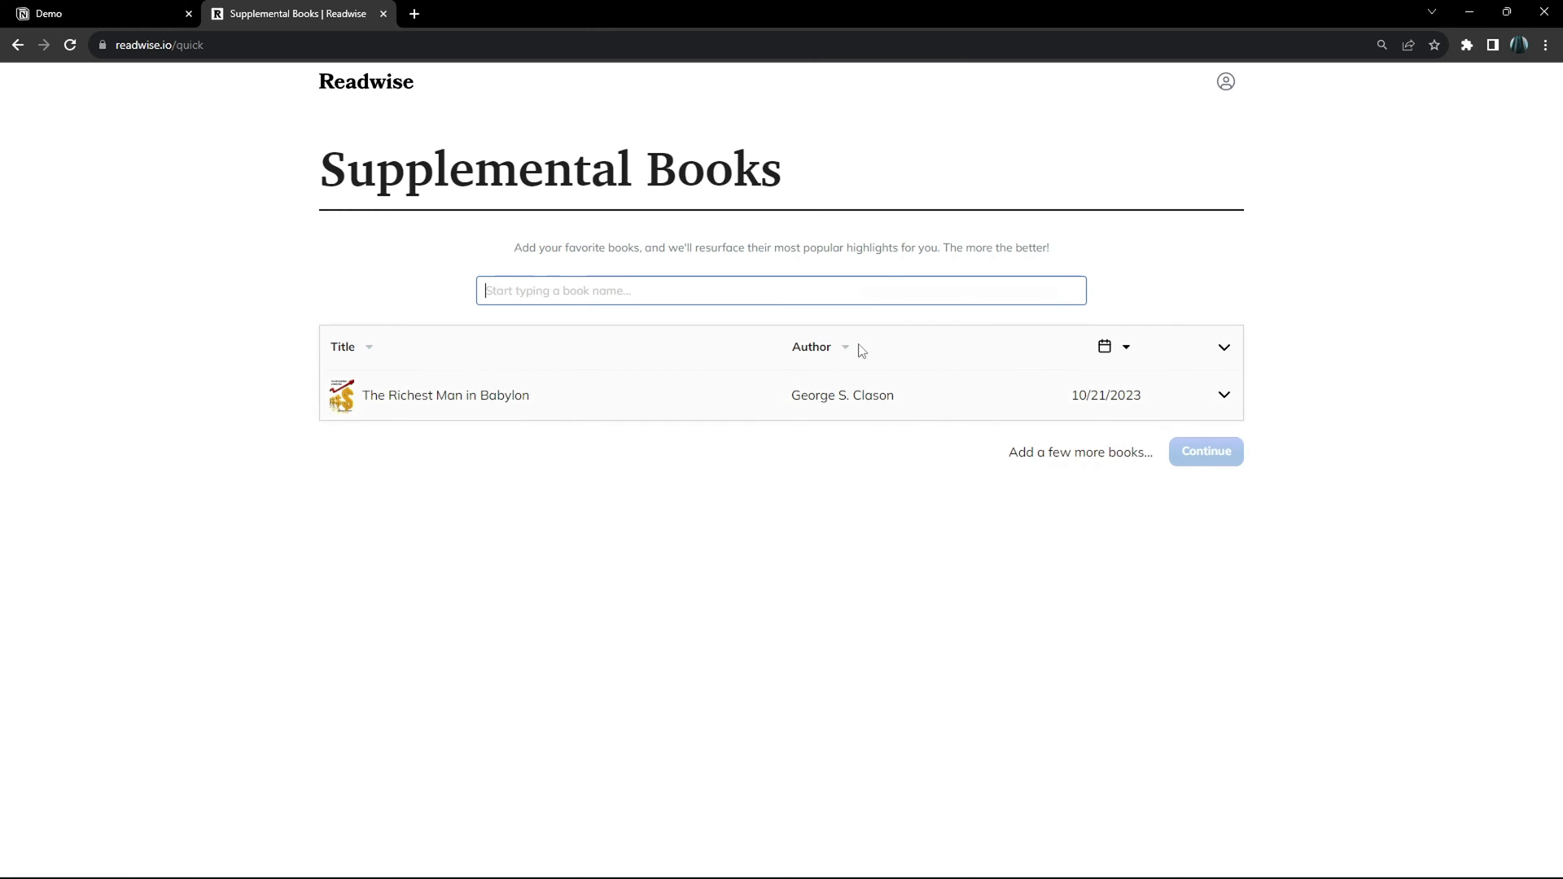
pyautogui.write('atomic')
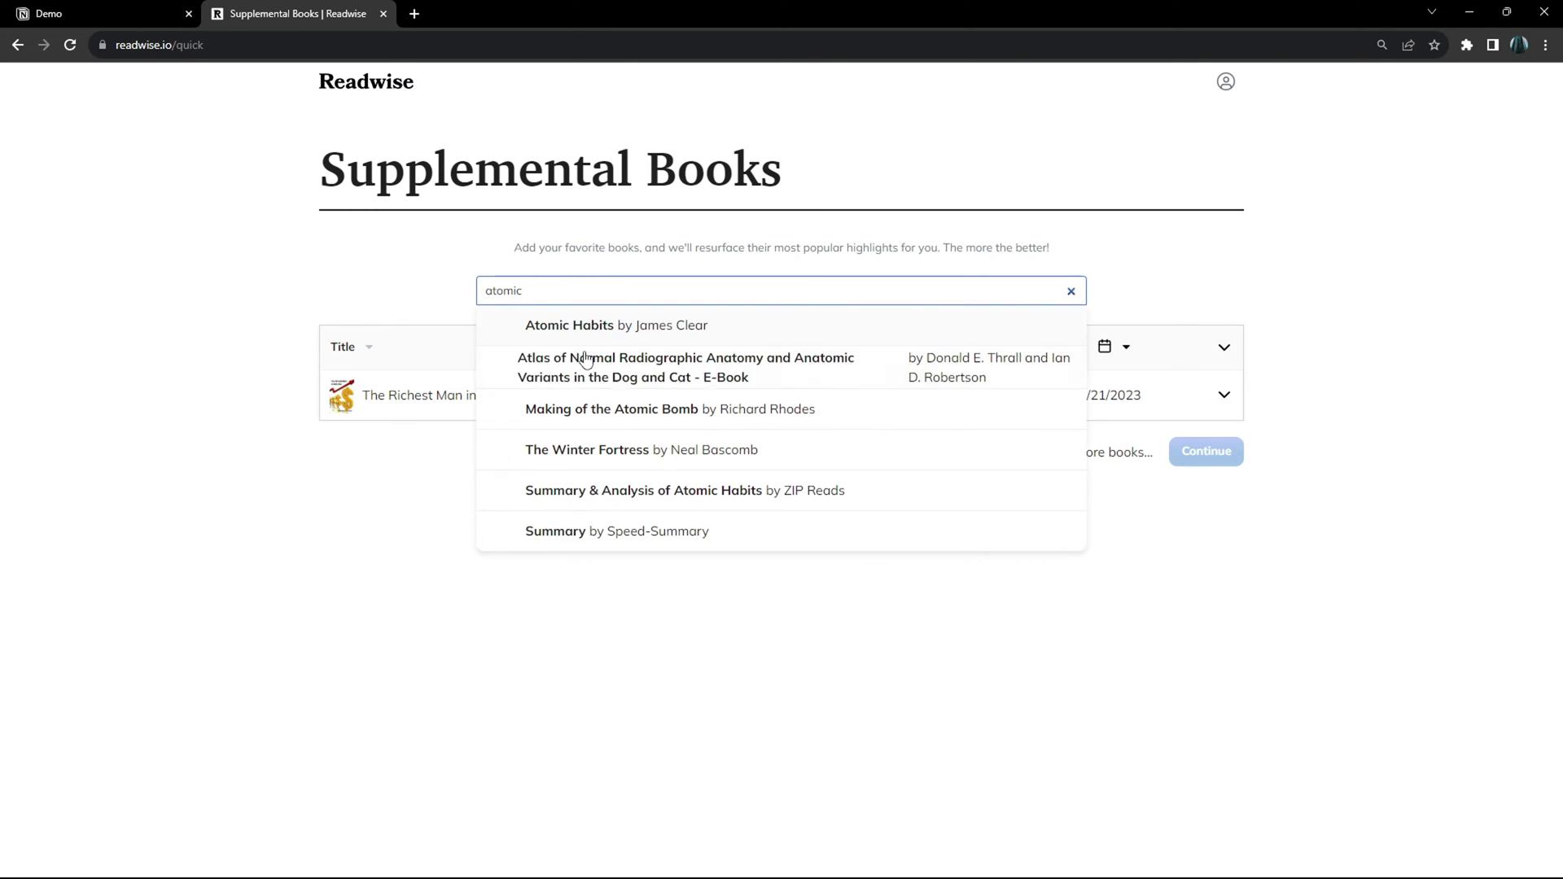
pyautogui.click(618, 335)
pyautogui.write('the simple')
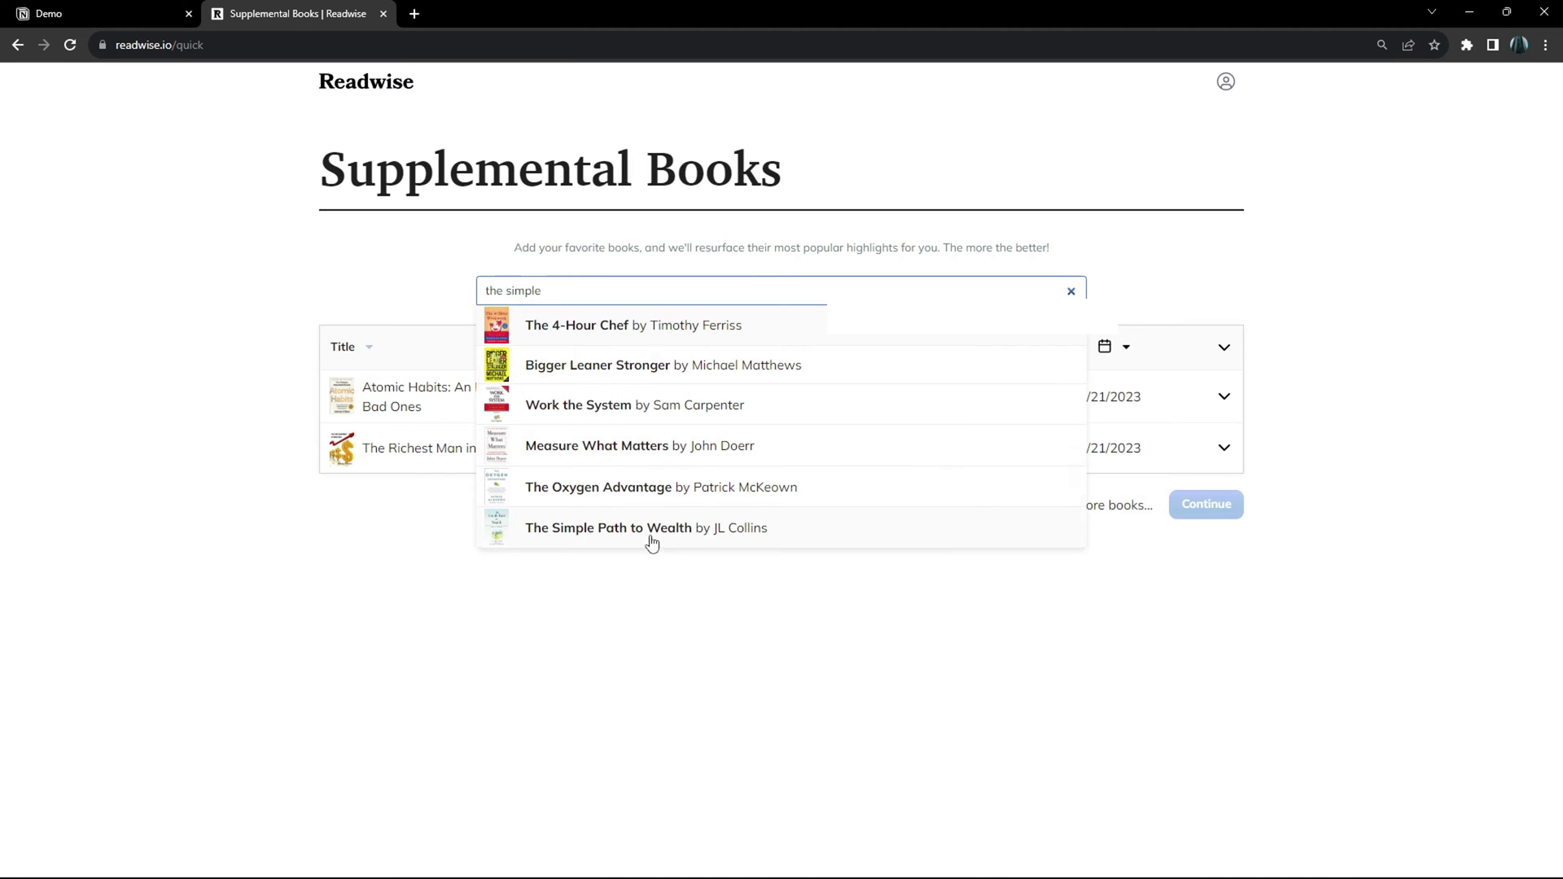
pyautogui.click(649, 537)
pyautogui.click(1227, 572)
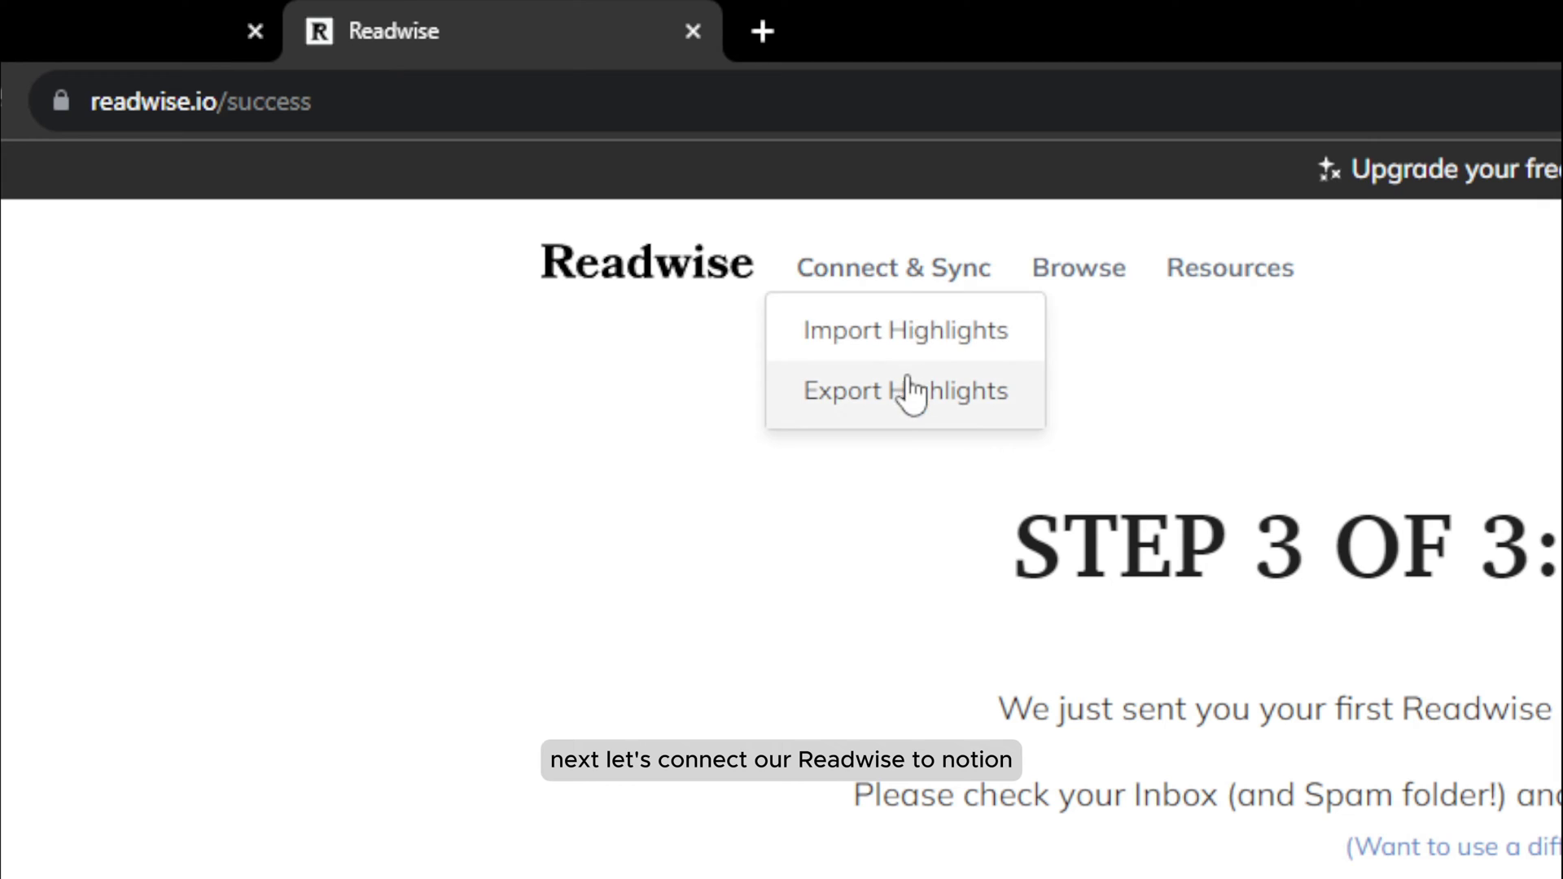
# Connect Notion from Connect & Sync and install the Readwise Exporter Chrome extension.
pyautogui.click(478, 176)
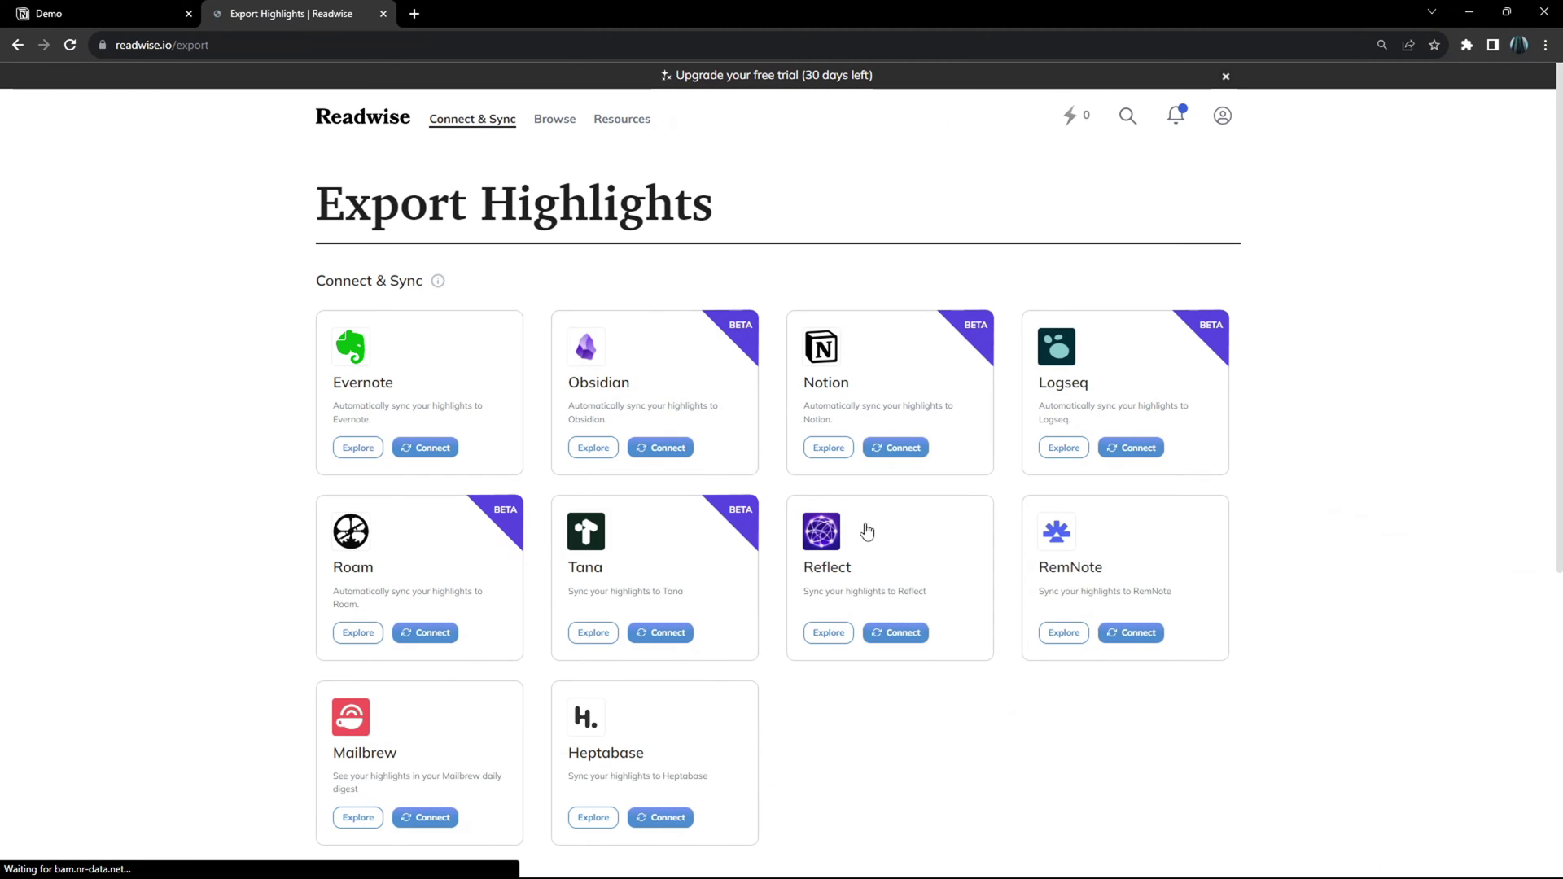
pyautogui.scroll(-2, 649, 558)
pyautogui.scroll(2, 1076, 579)
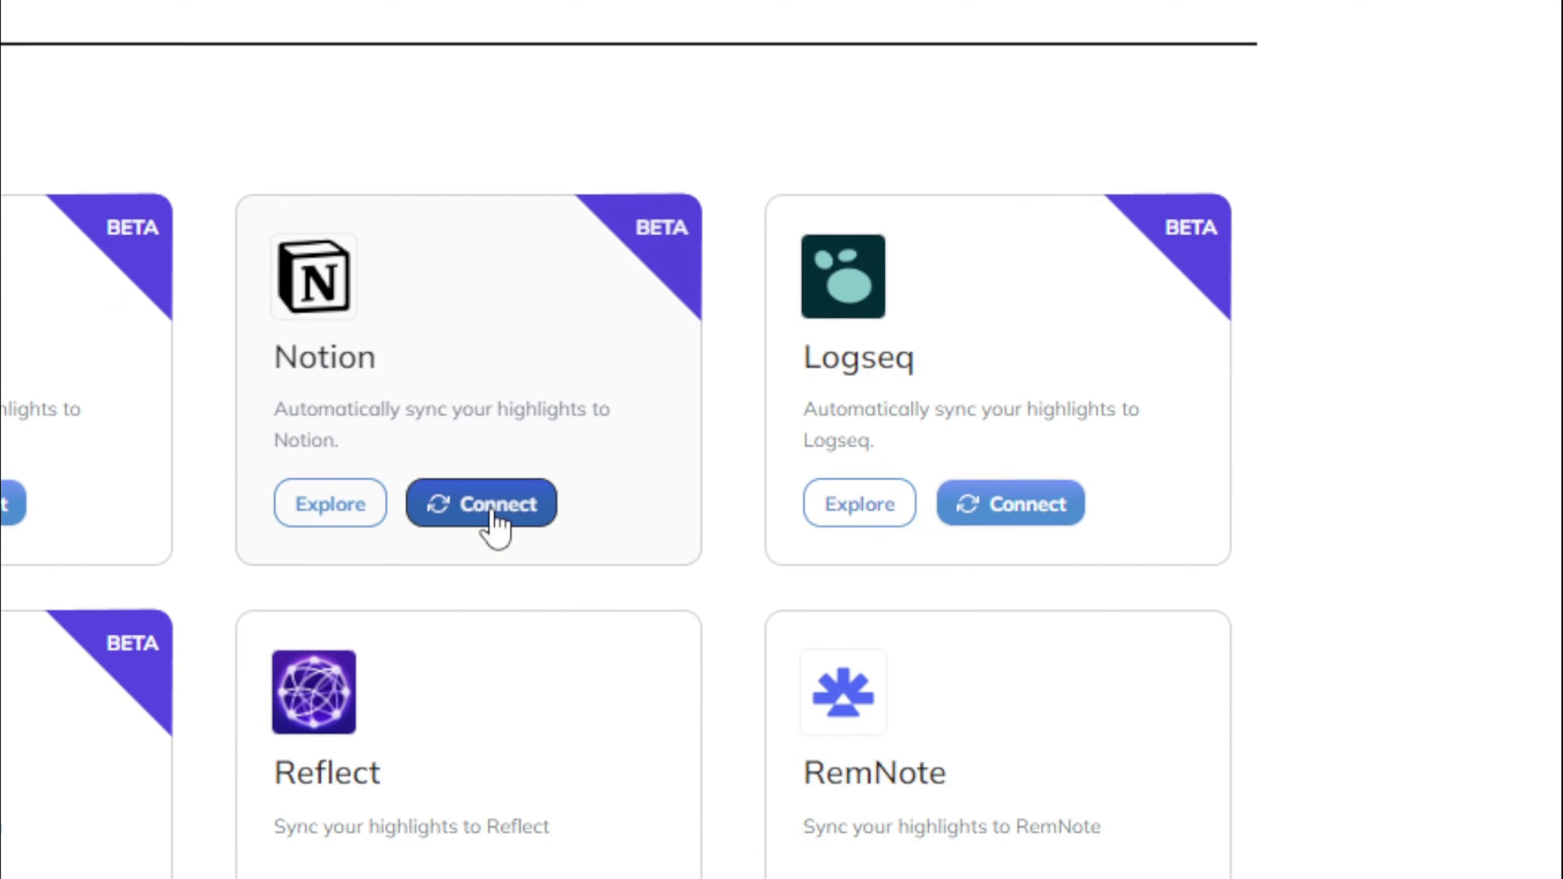
pyautogui.click(498, 526)
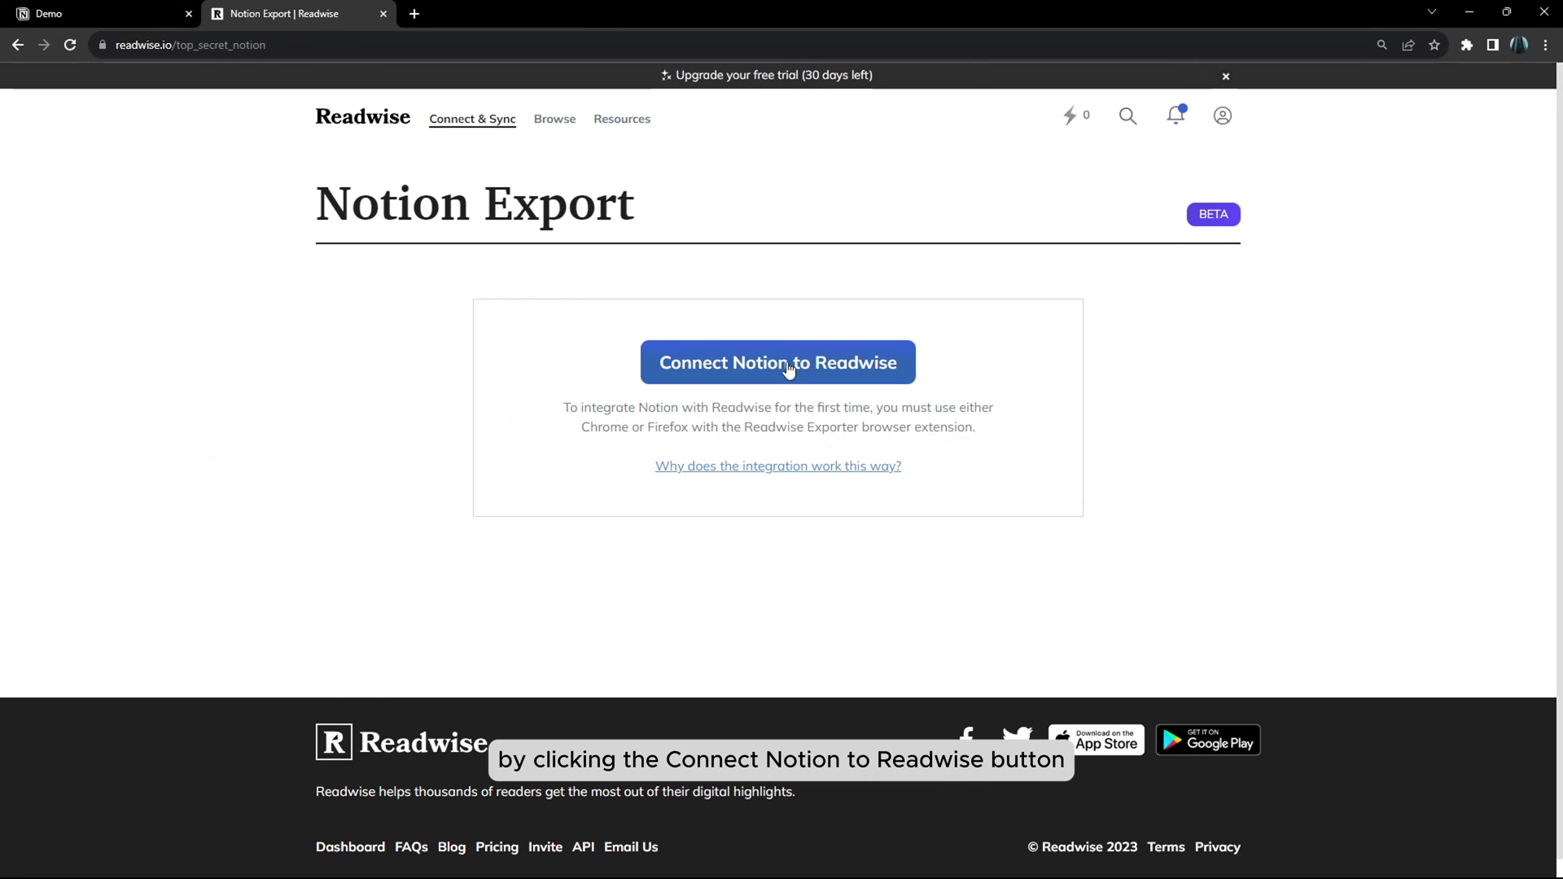
pyautogui.click(788, 369)
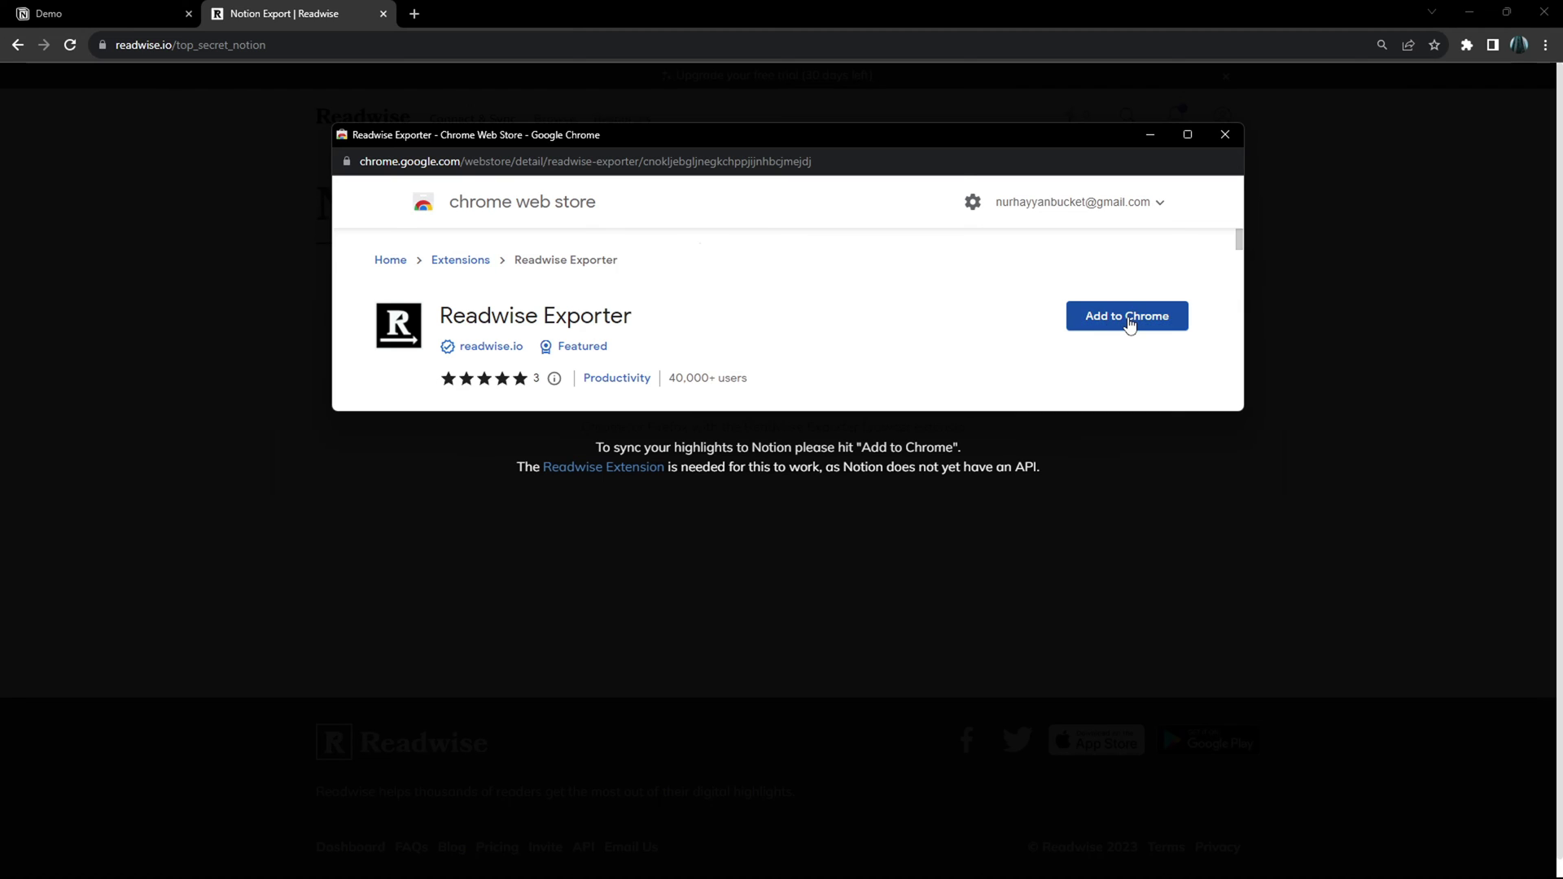
pyautogui.click(1130, 320)
pyautogui.click(789, 312)
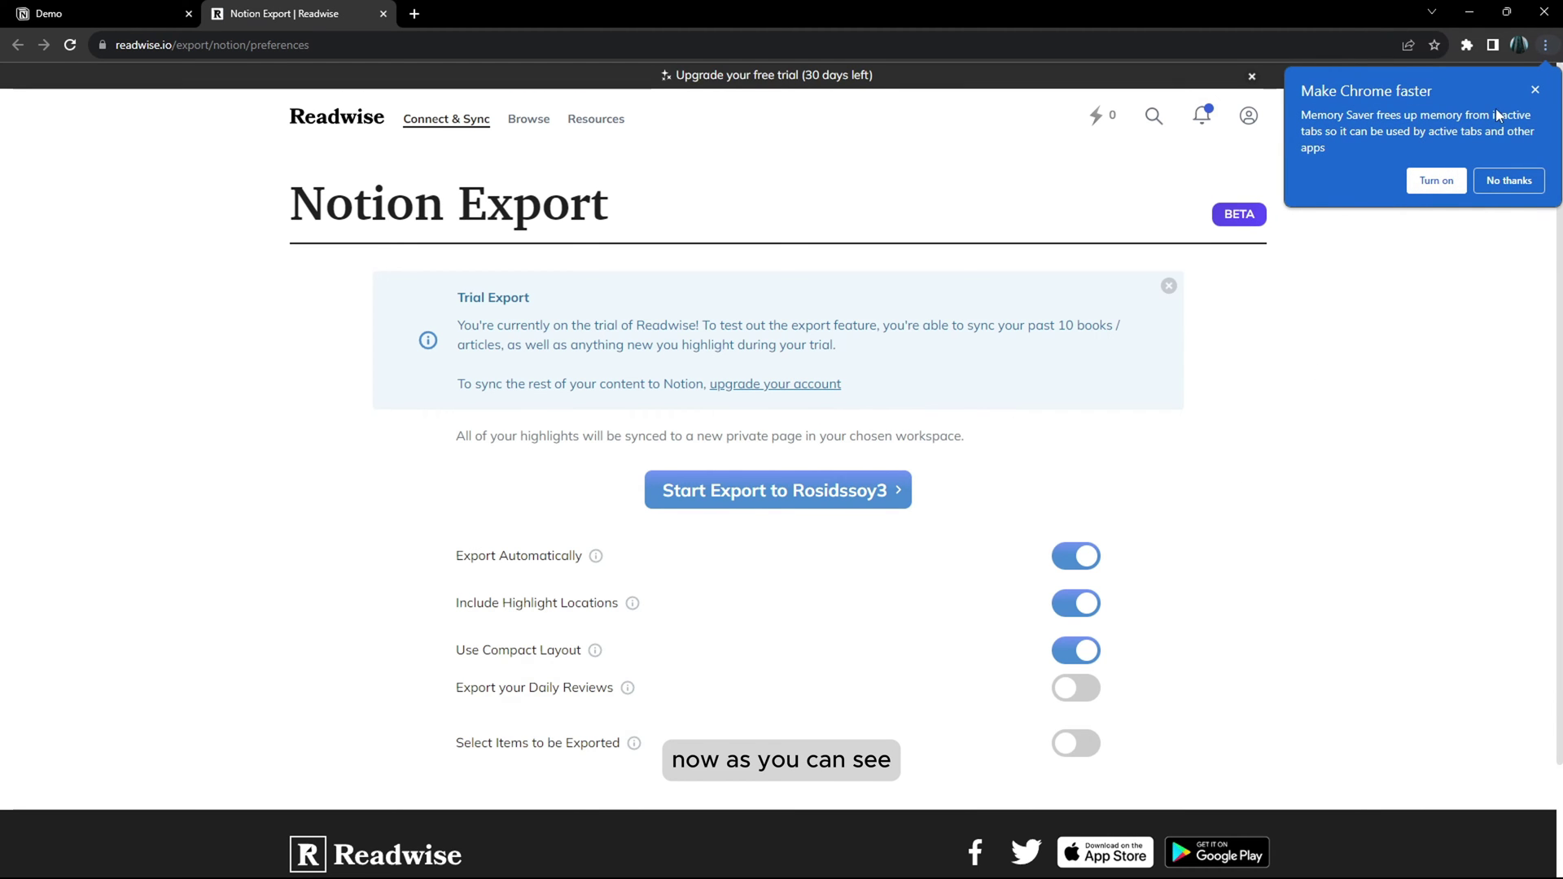
# Enable Select Items to be Exported, leave Daily Reviews off, and start the Notion export.
pyautogui.click(1535, 89)
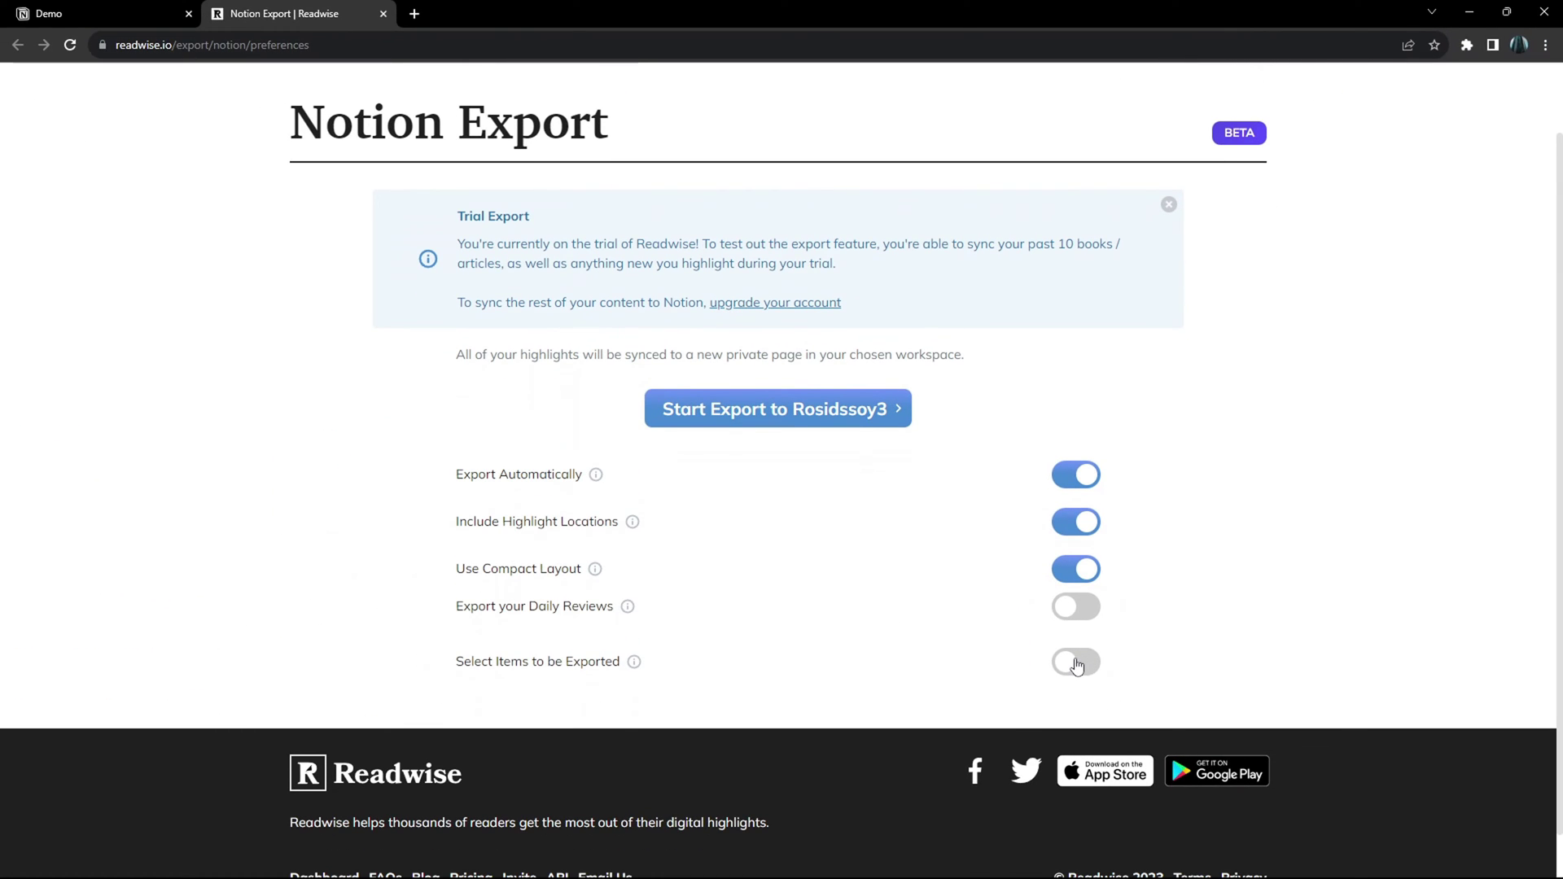
pyautogui.click(1076, 666)
pyautogui.scroll(-1, 1019, 645)
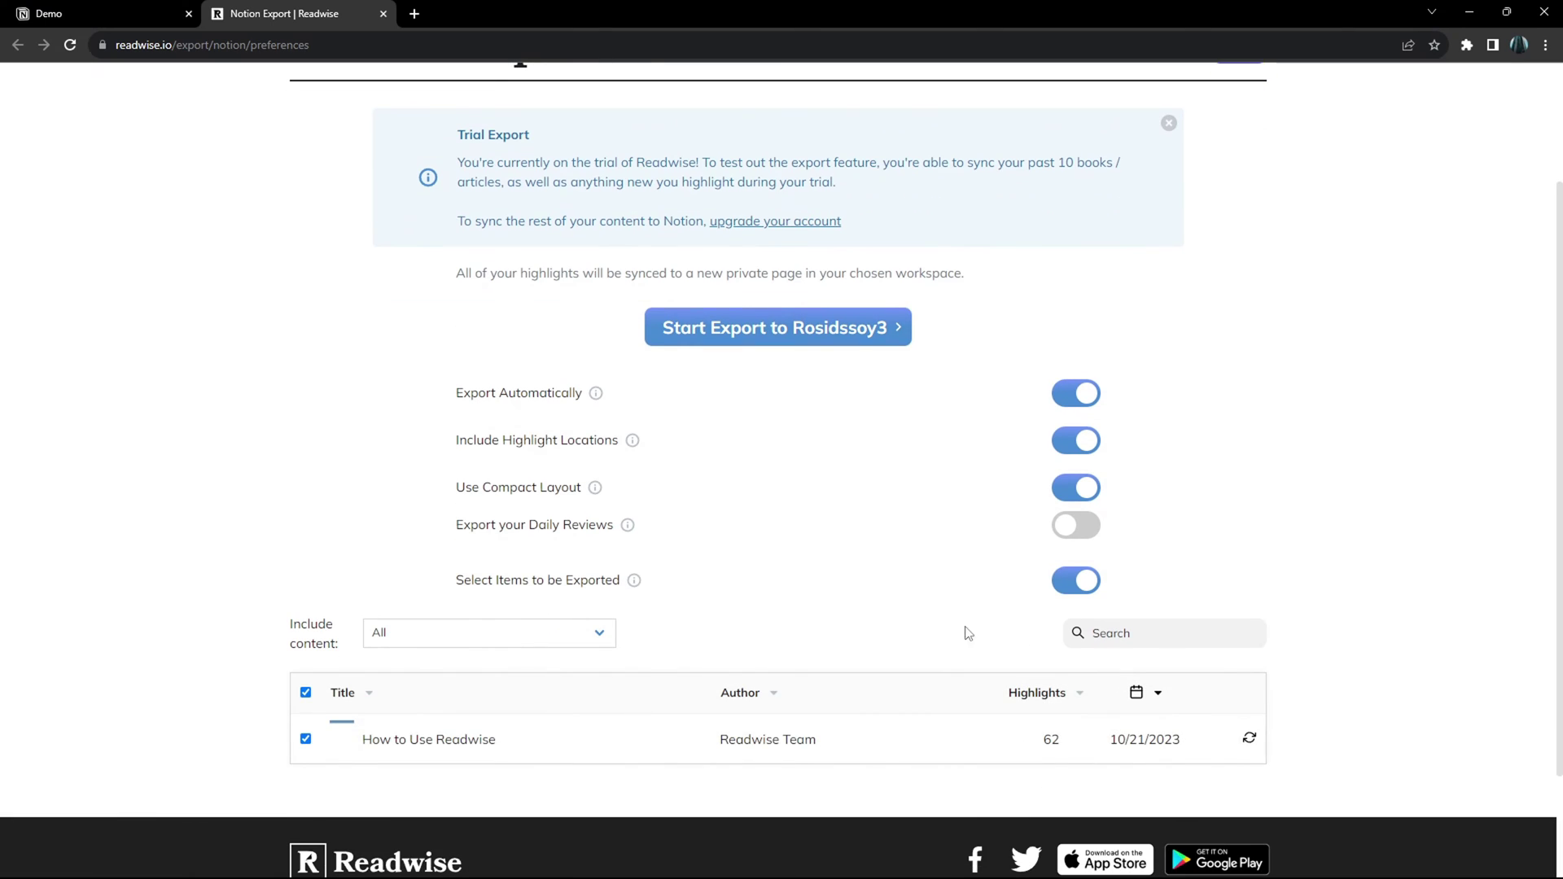
pyautogui.click(1082, 530)
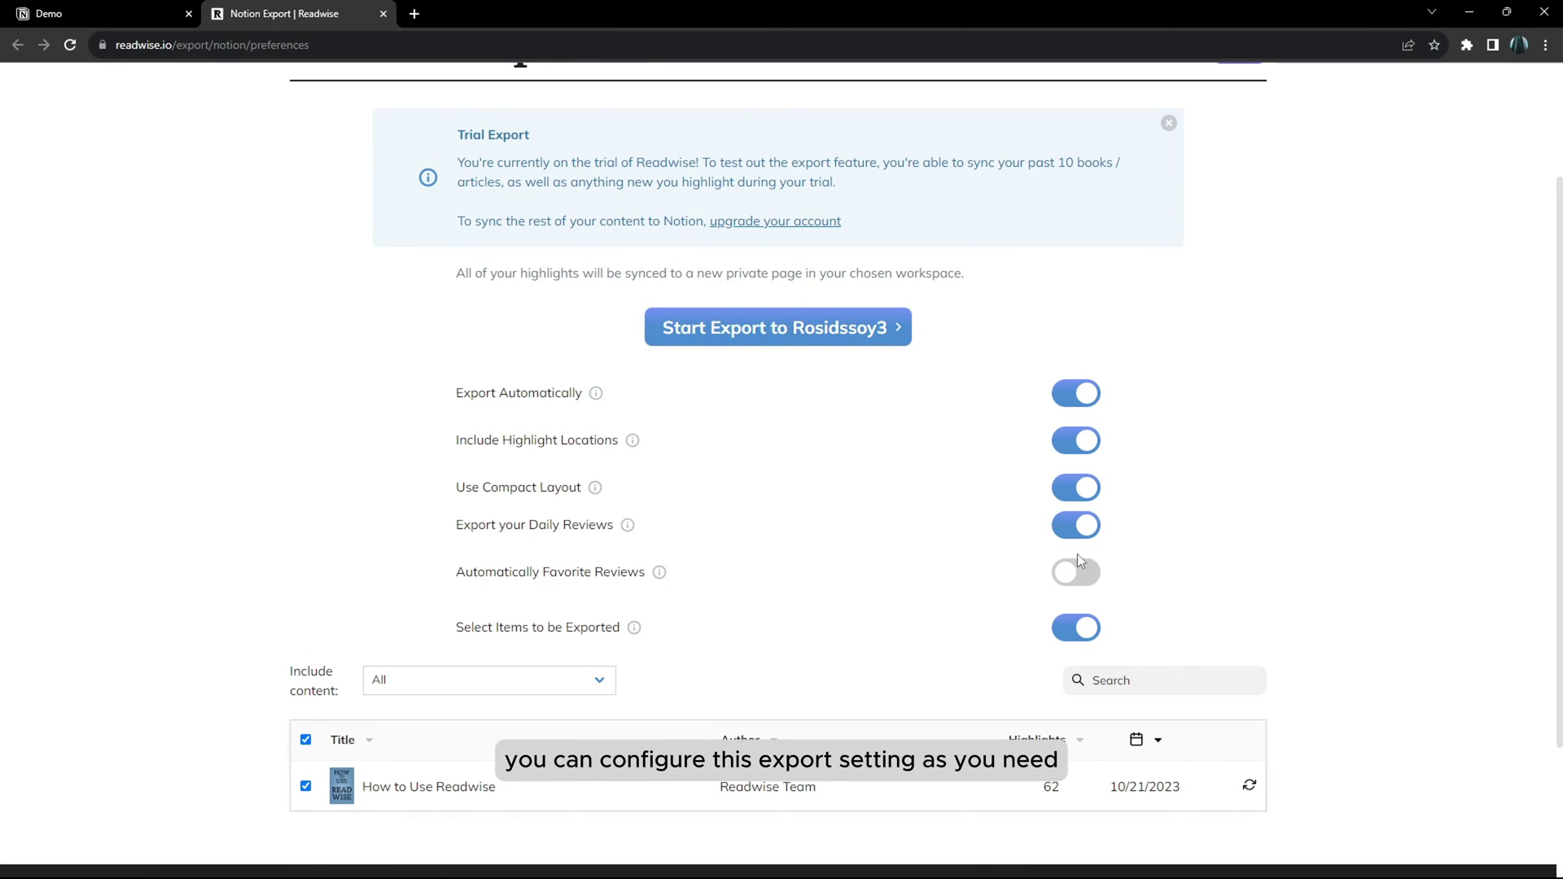
pyautogui.click(1079, 530)
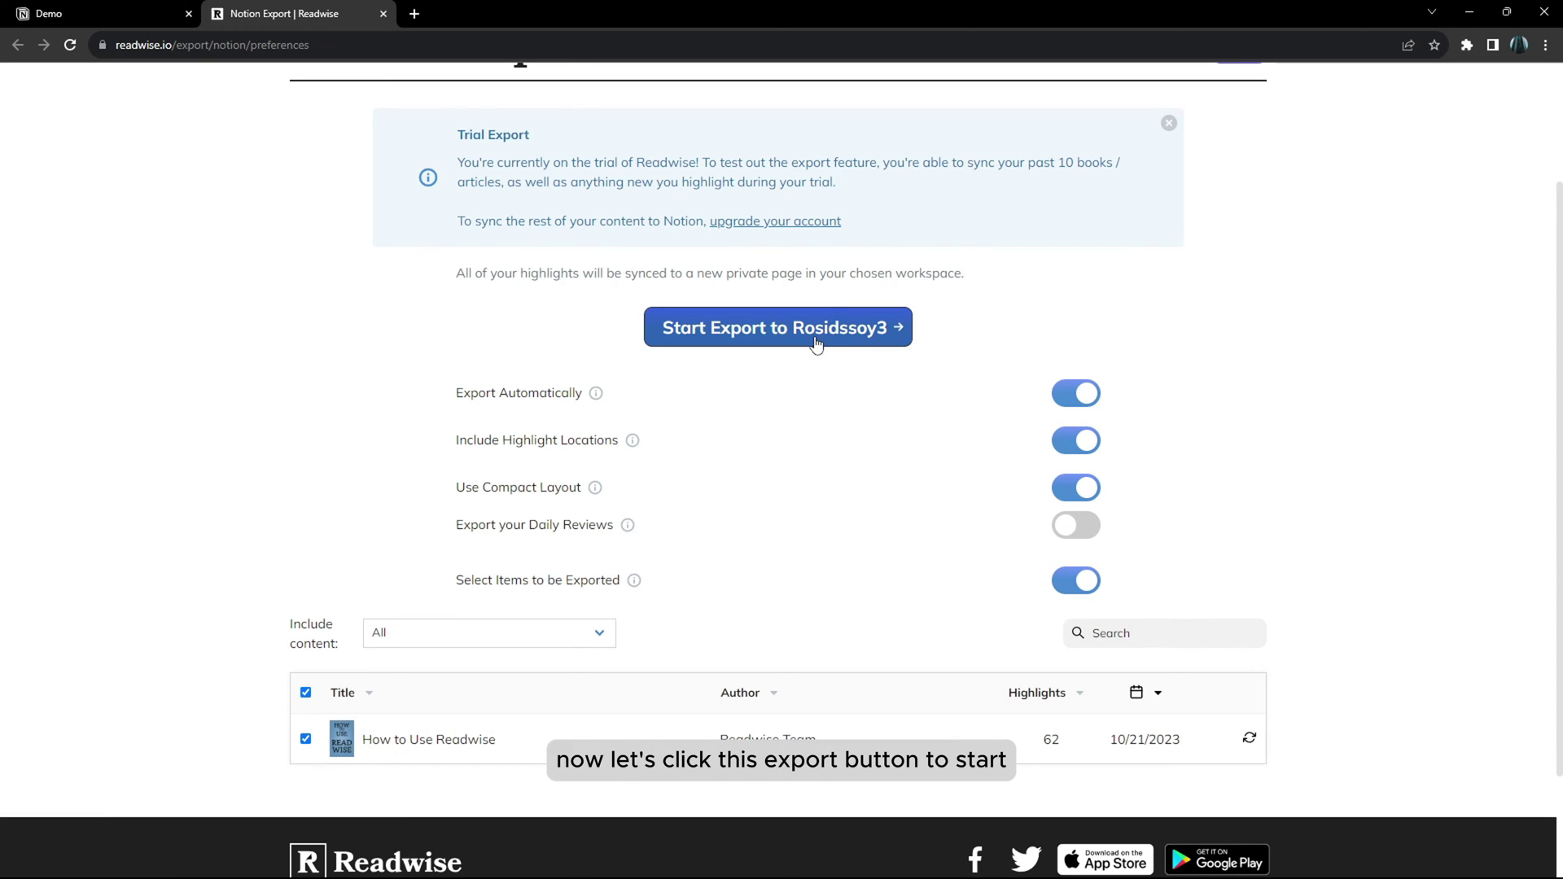
pyautogui.click(110, 21)
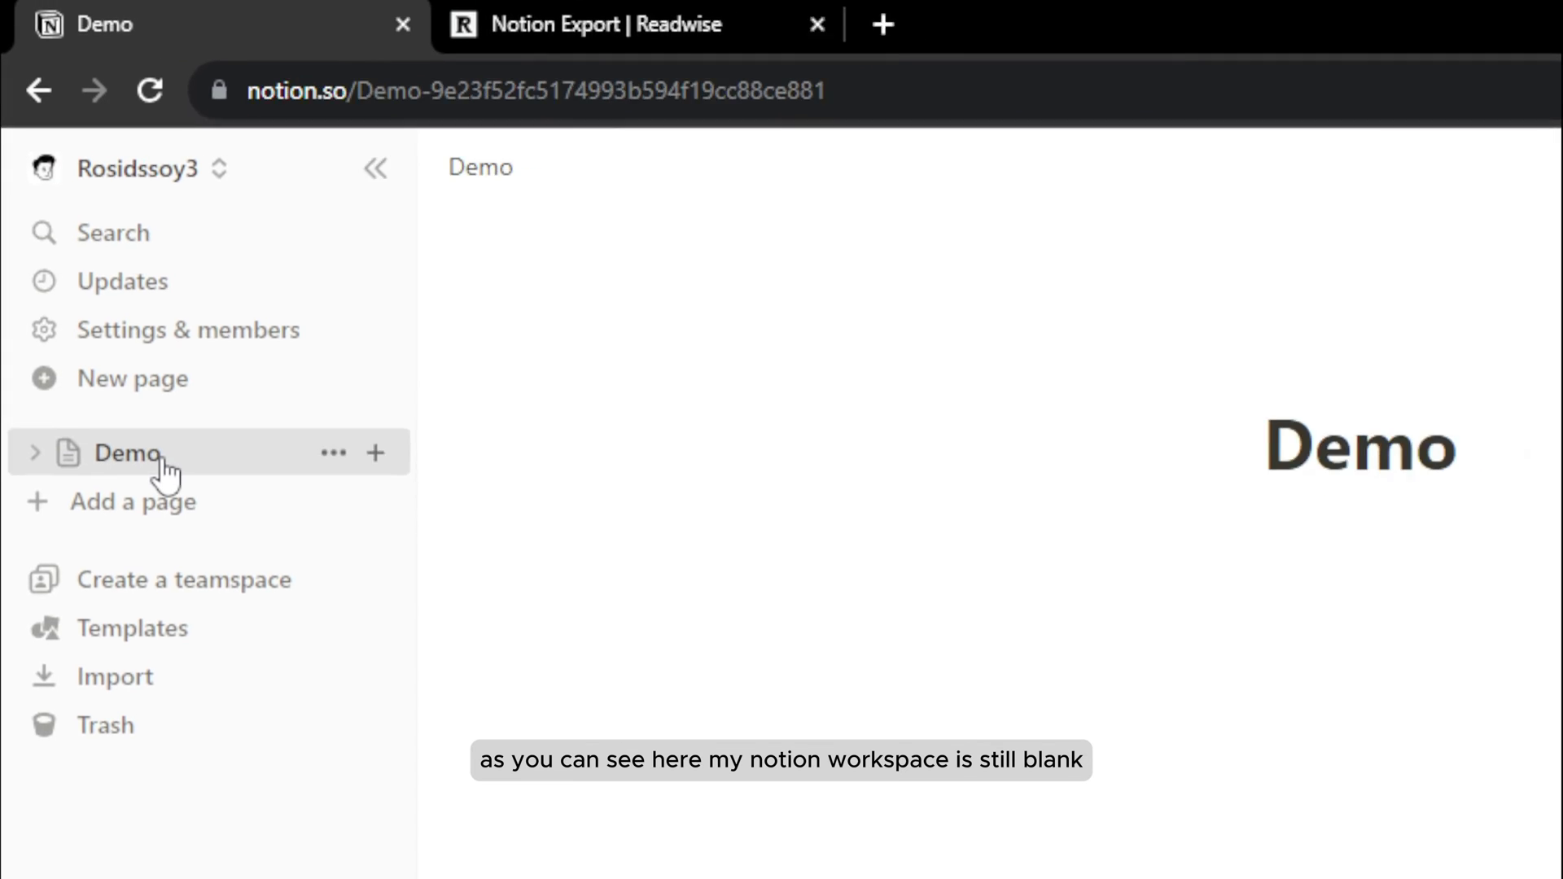
# Browse the Library's Articles, Tweets, Podcasts and Books views, then expand and collapse the integration notes.
pyautogui.click(220, 17)
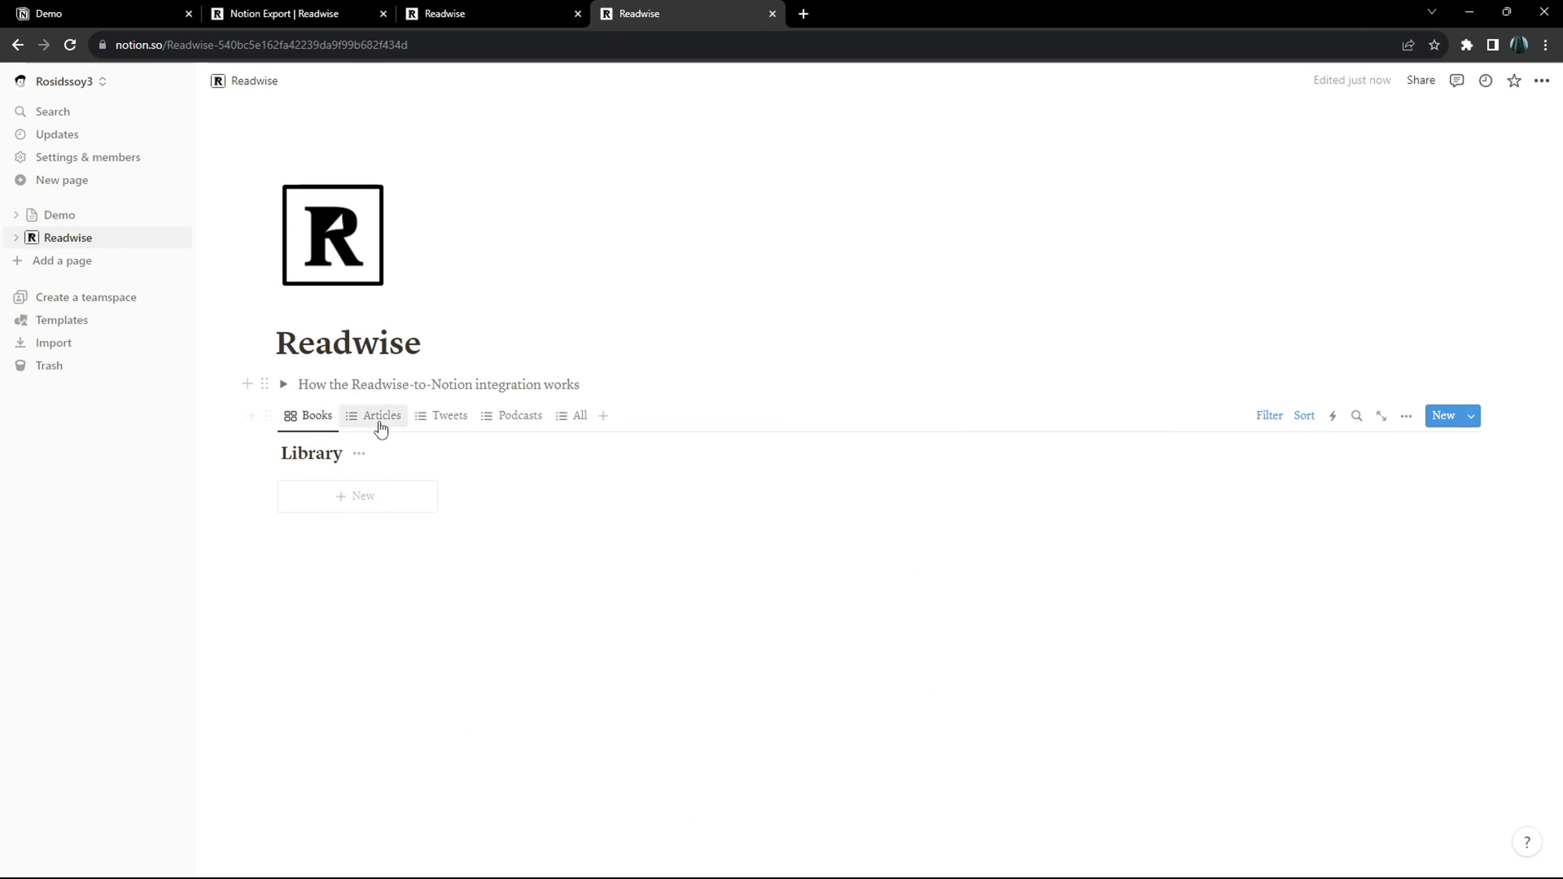
pyautogui.click(380, 422)
pyautogui.click(419, 424)
pyautogui.click(489, 424)
pyautogui.click(325, 421)
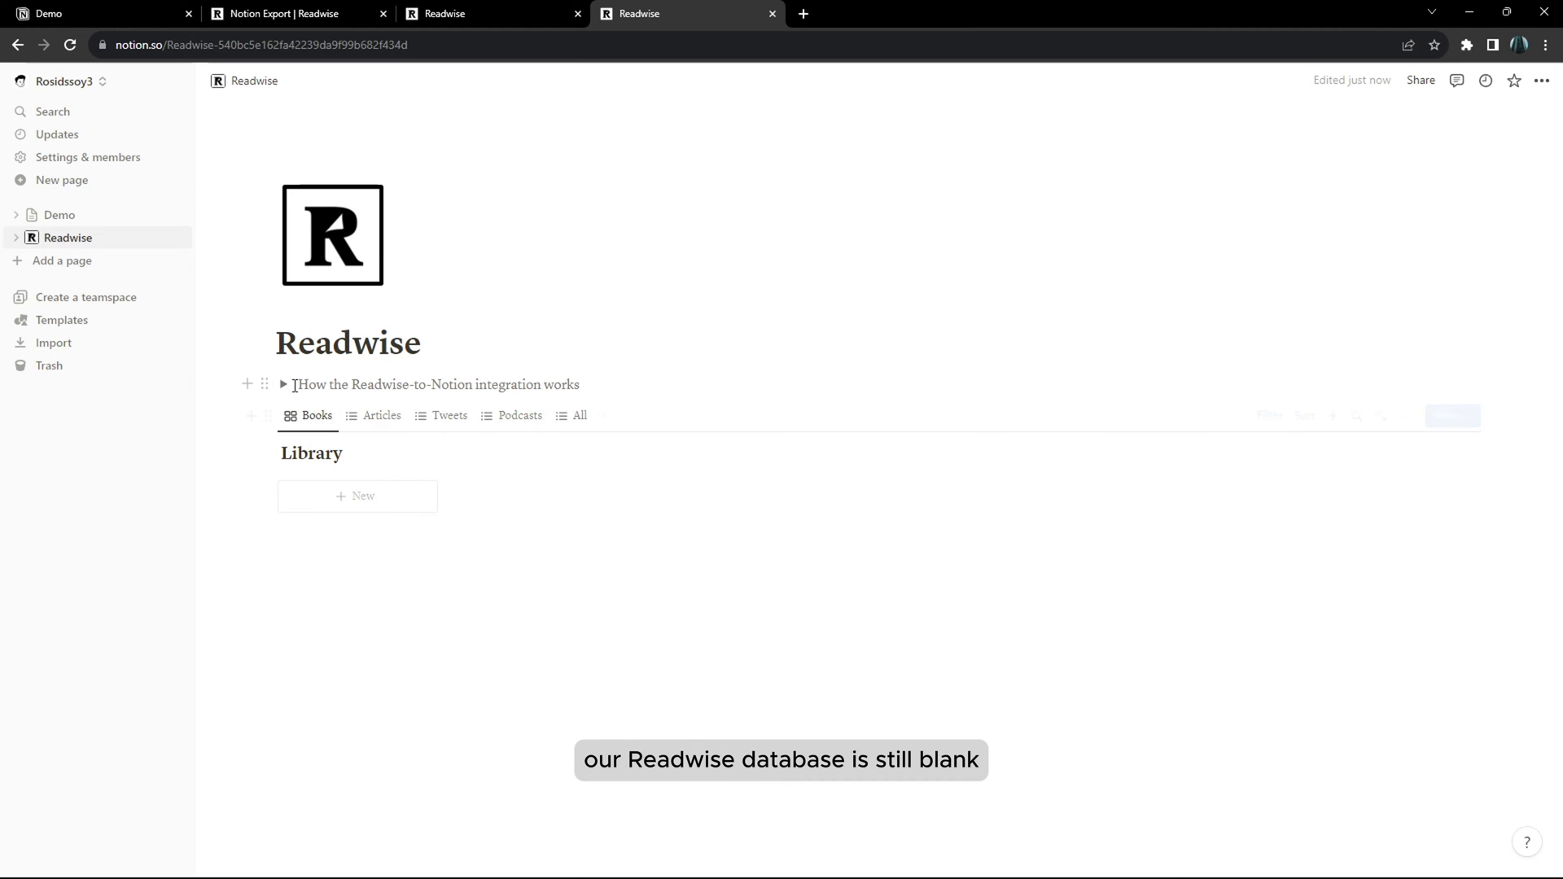
pyautogui.click(285, 385)
pyautogui.moveTo(513, 470)
pyautogui.click(288, 386)
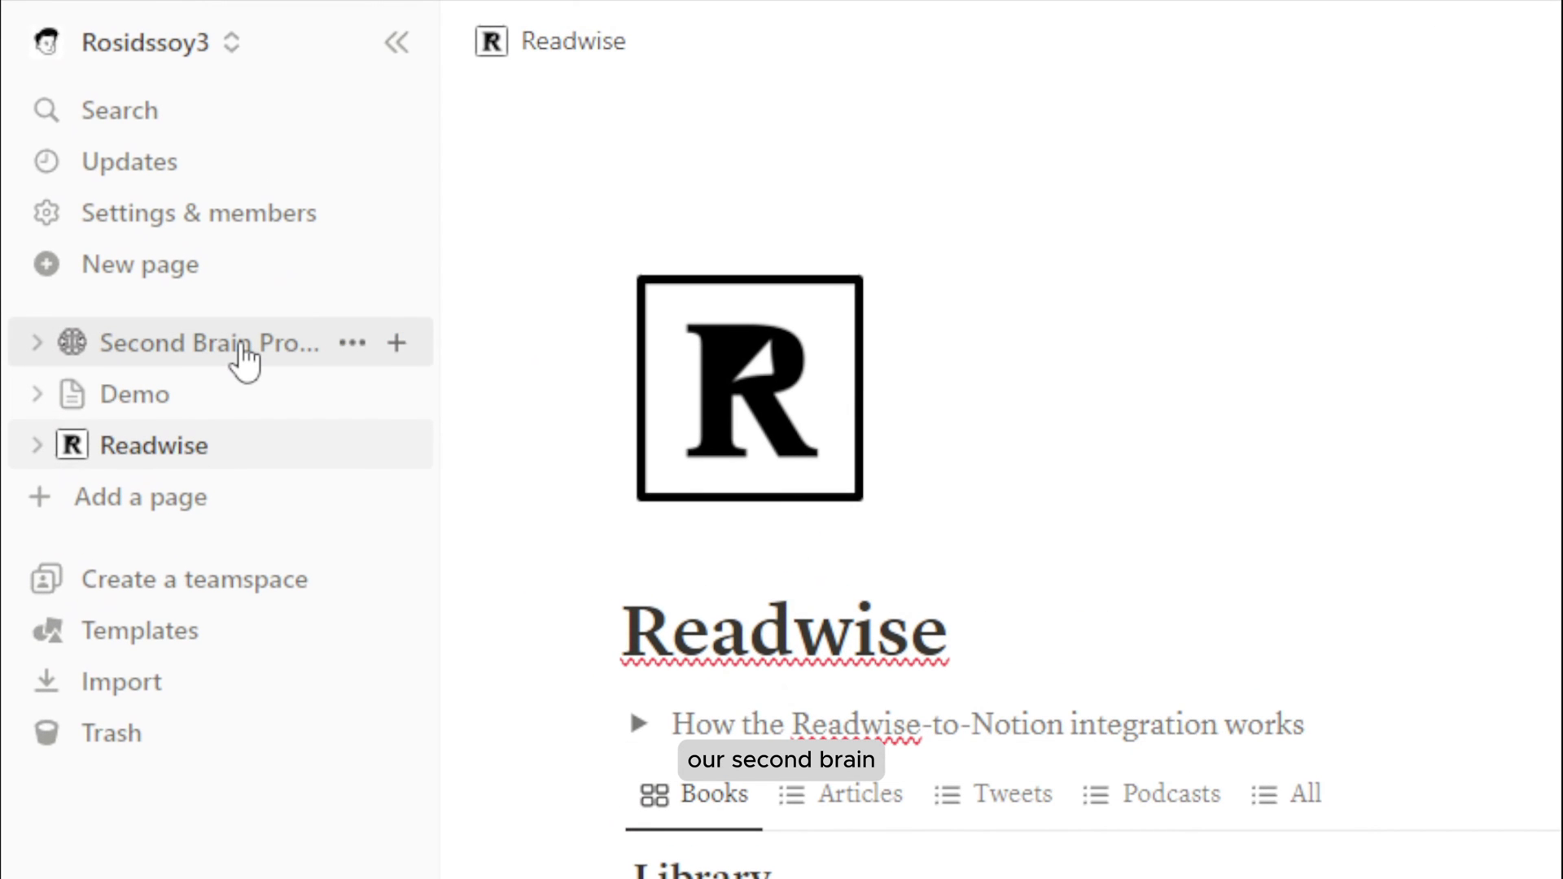
# Open Second Brain Pro Plus-V1.2 in the sidebar, then its Bookshelf page.
pyautogui.click(244, 360)
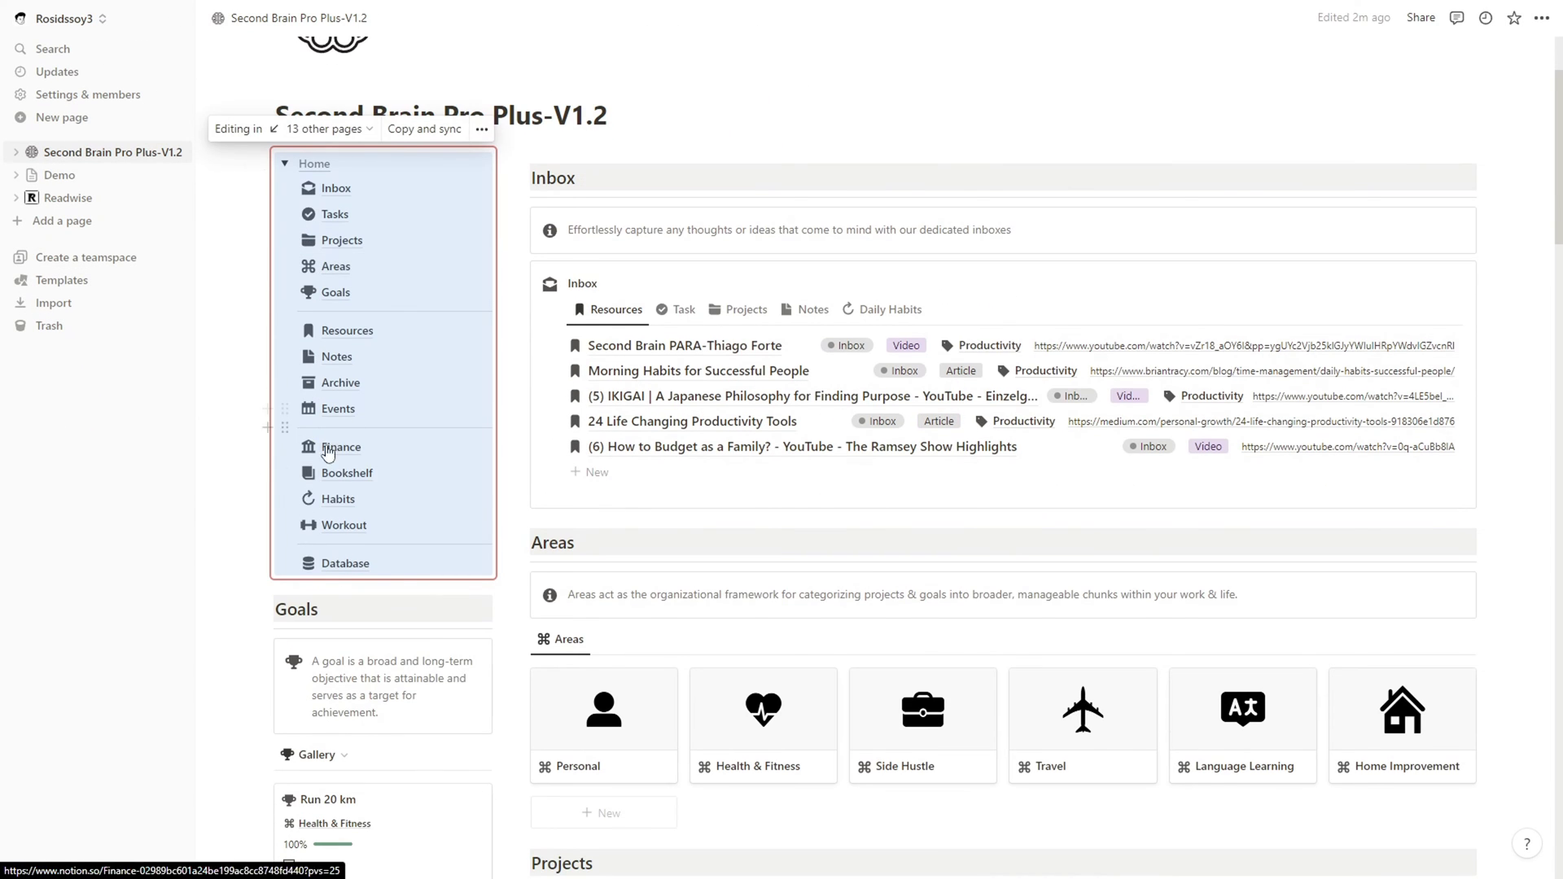
pyautogui.click(357, 476)
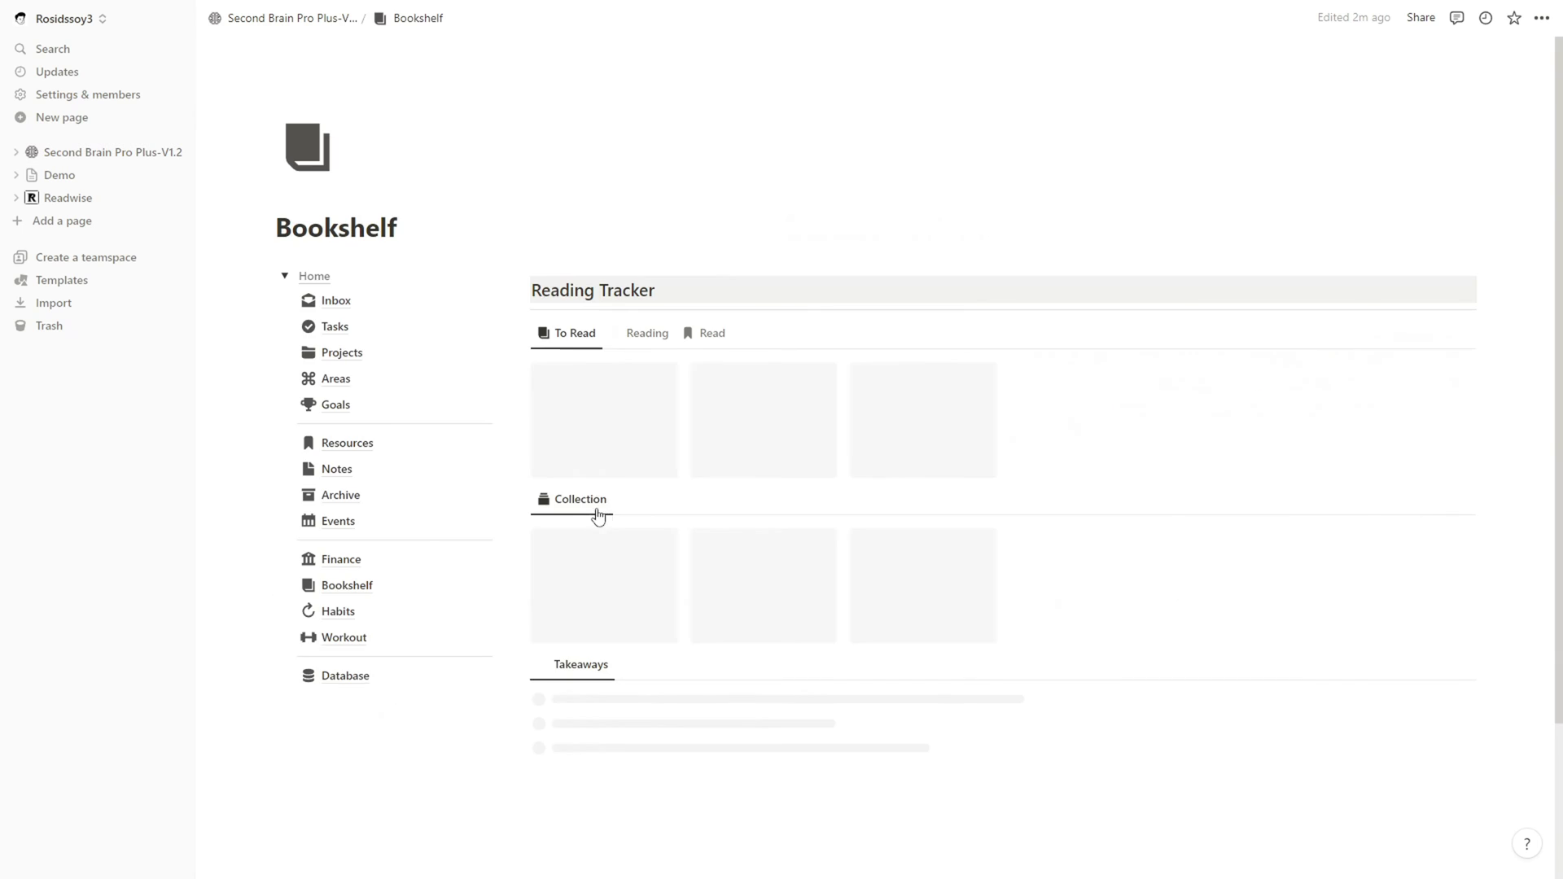
pyautogui.scroll(-2, 639, 525)
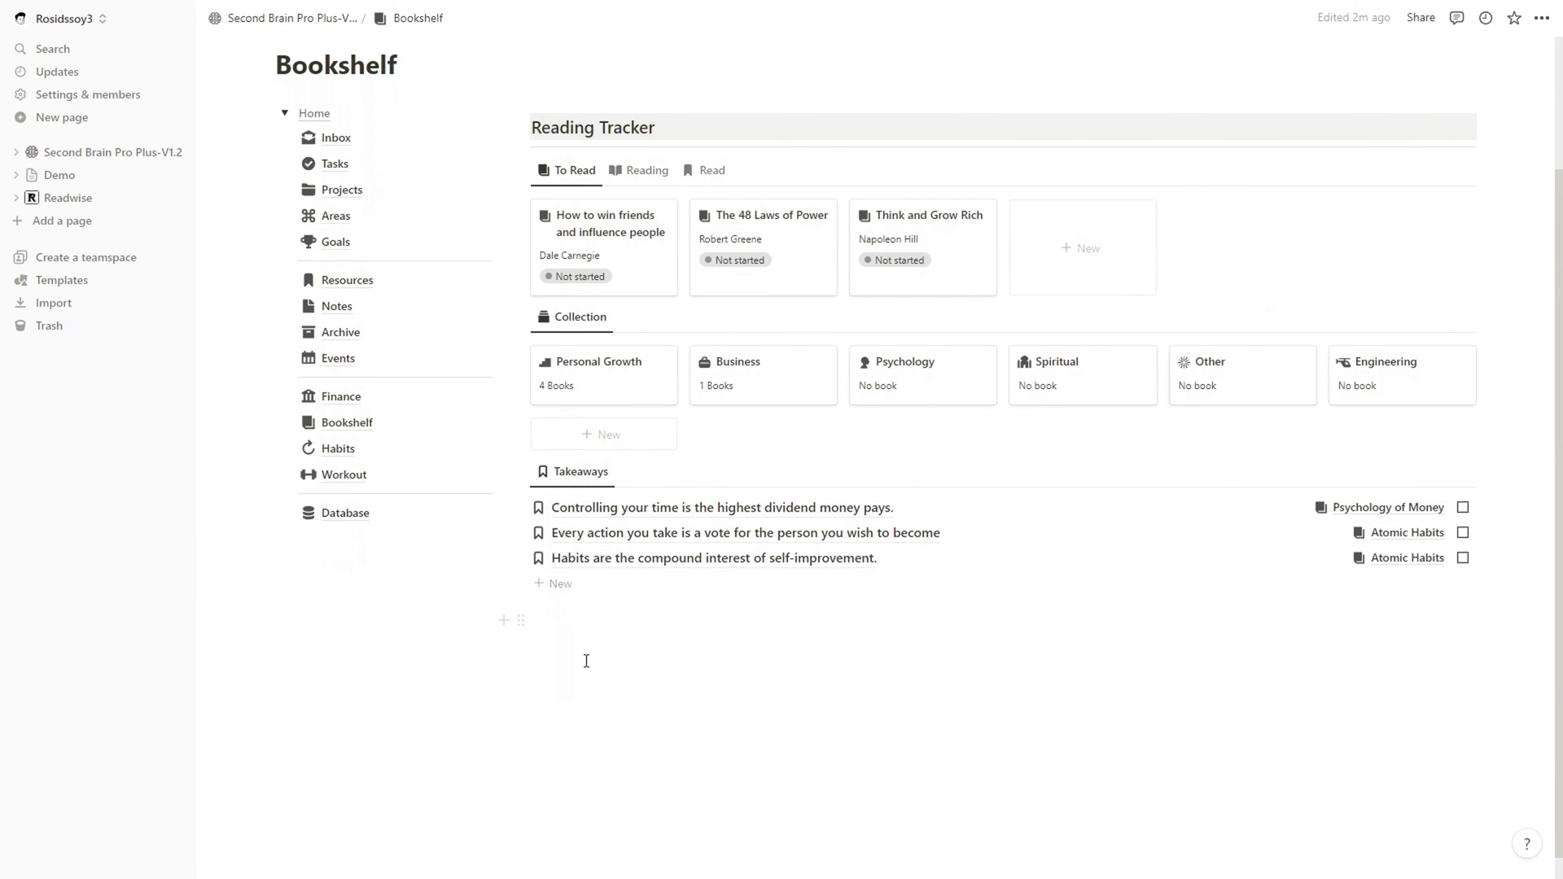
pyautogui.scroll(1, 601, 655)
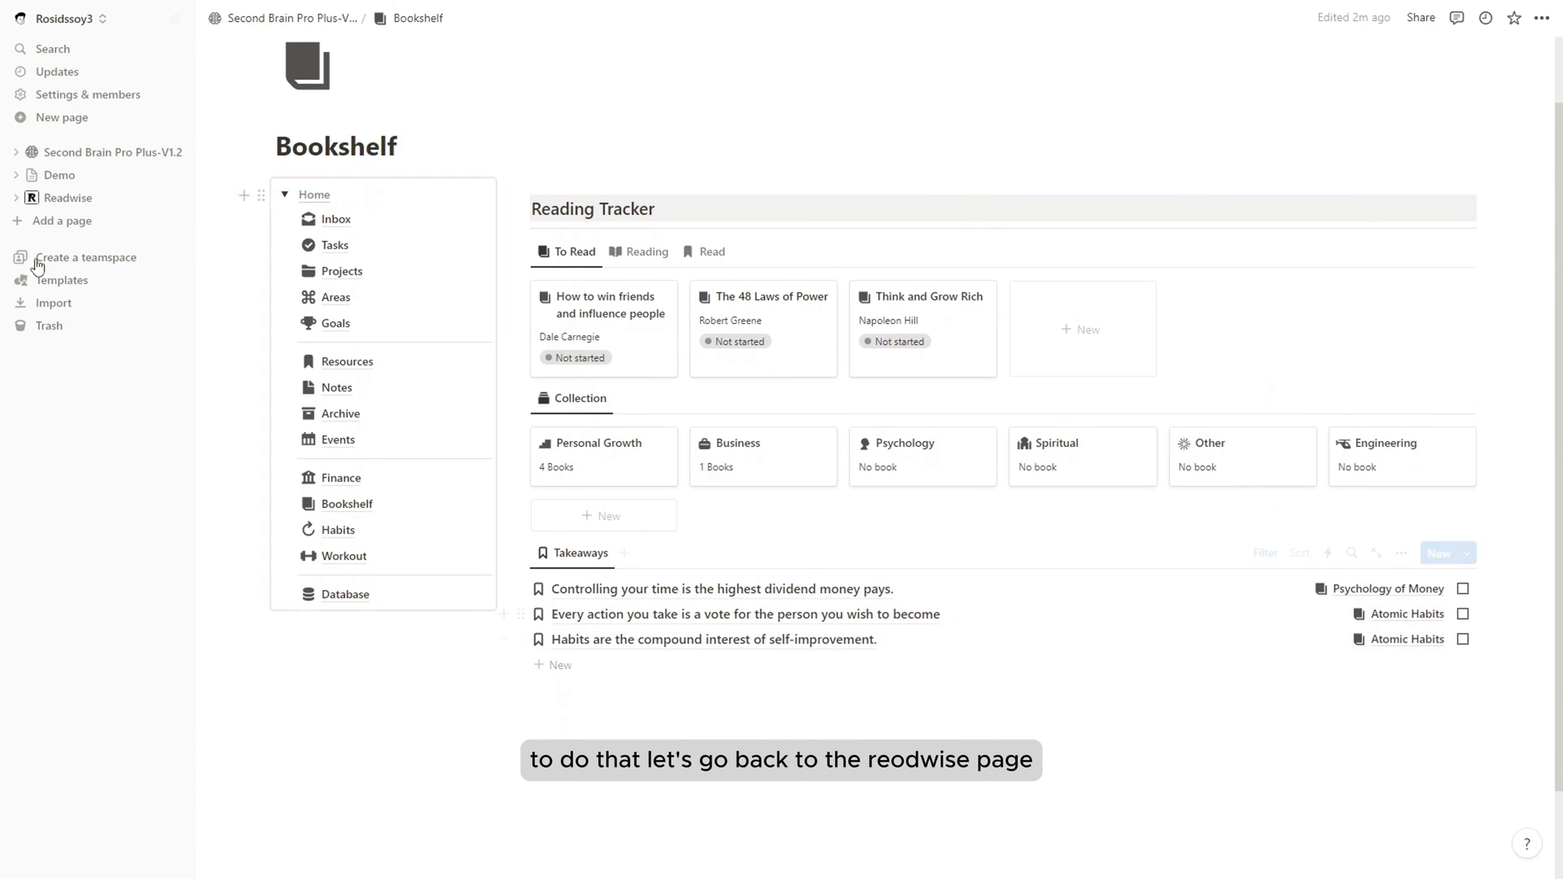
# Use Move to on the Readwise page's Library database, placing it in Bookshelf.
pyautogui.click(76, 198)
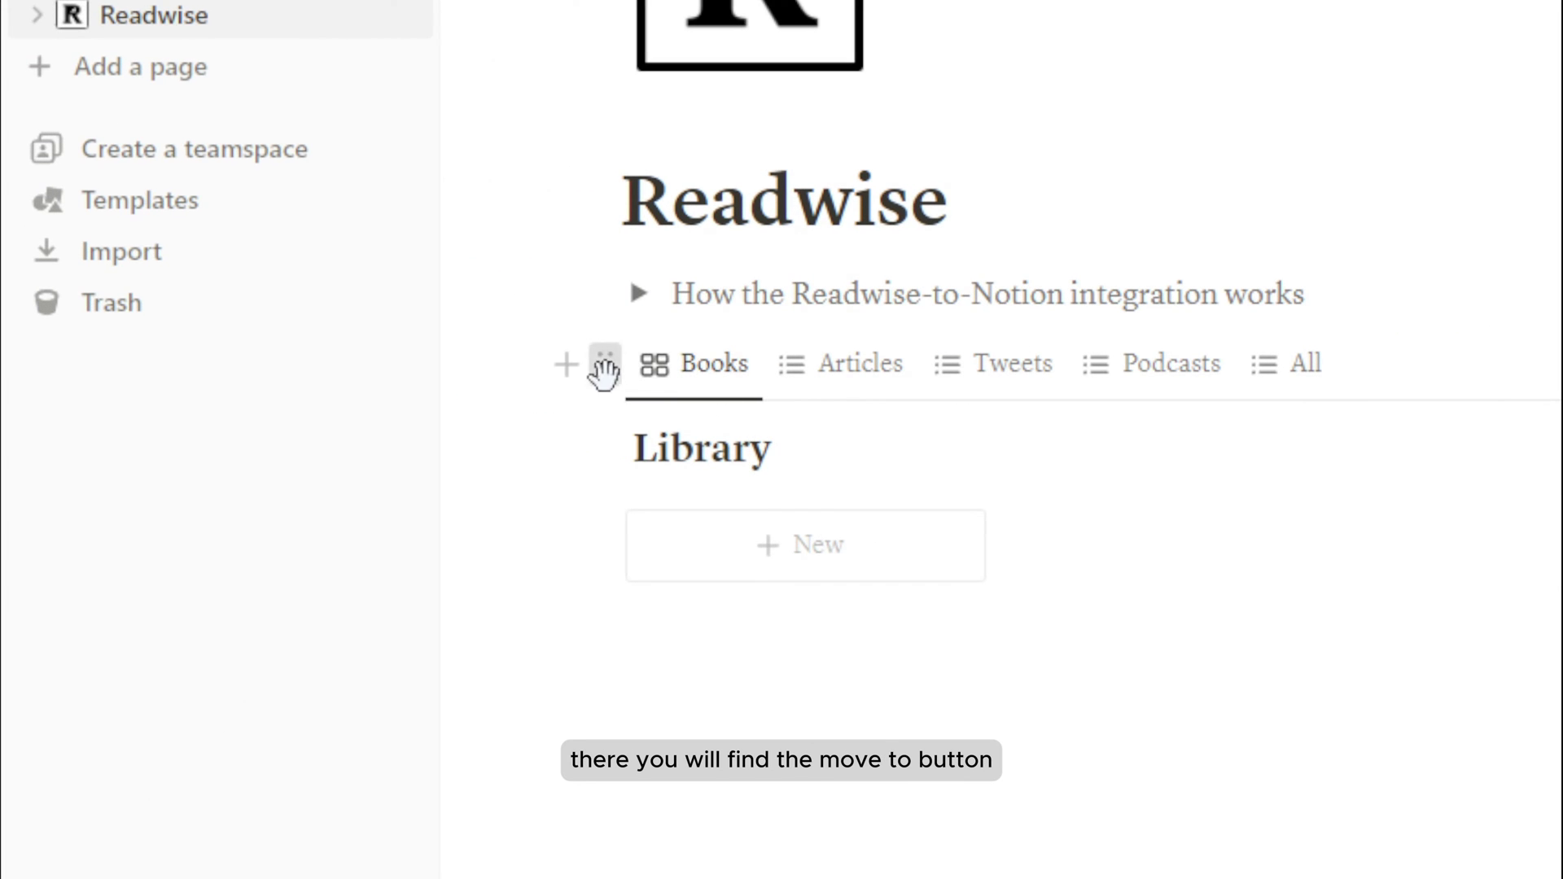
pyautogui.click(603, 365)
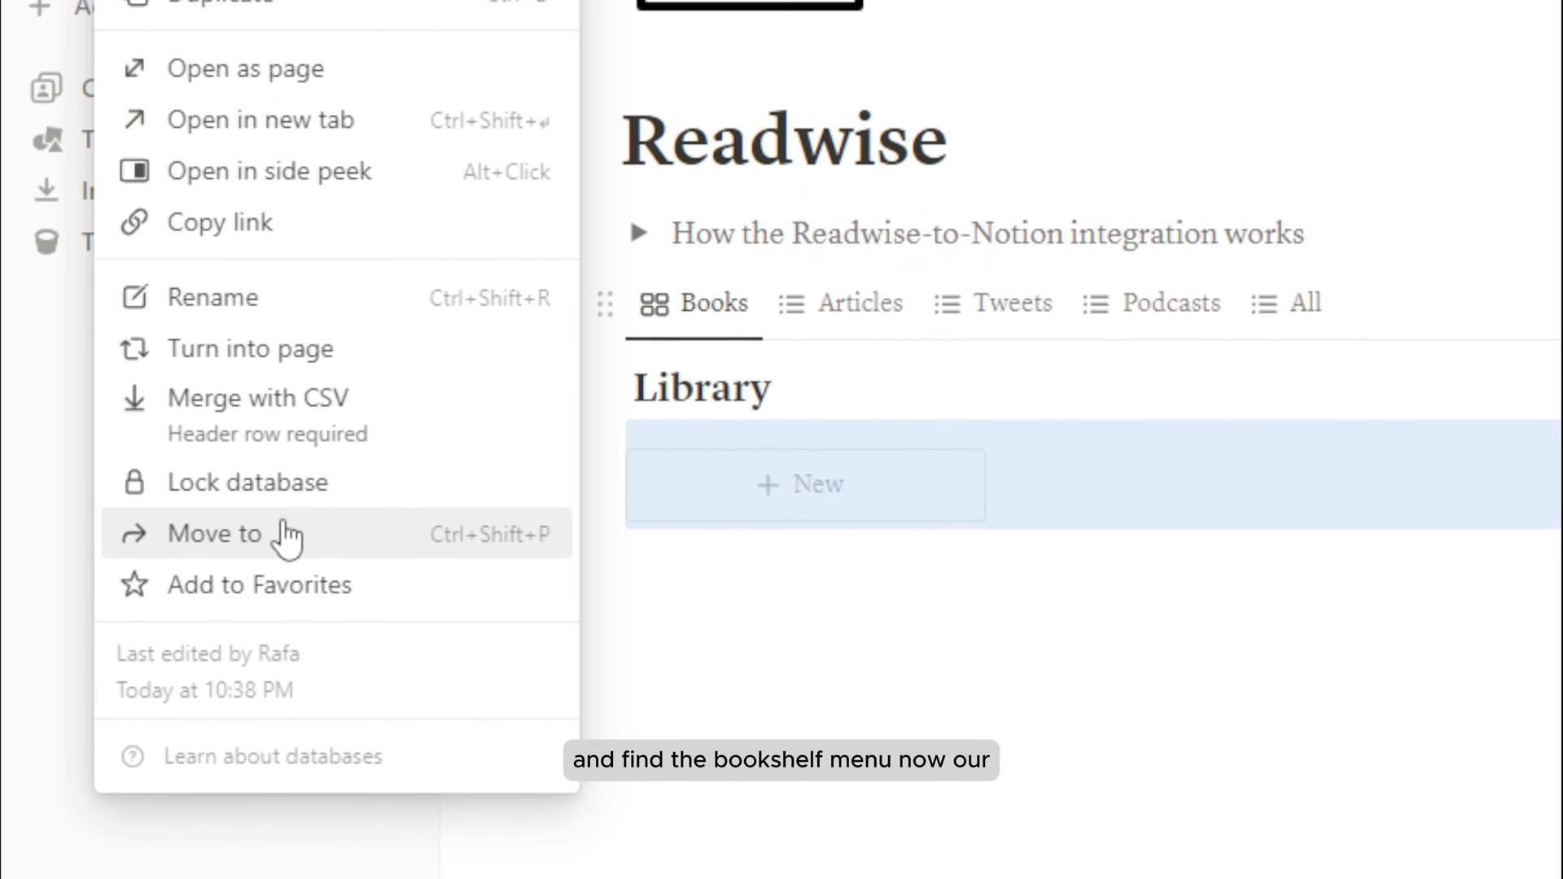
pyautogui.click(288, 532)
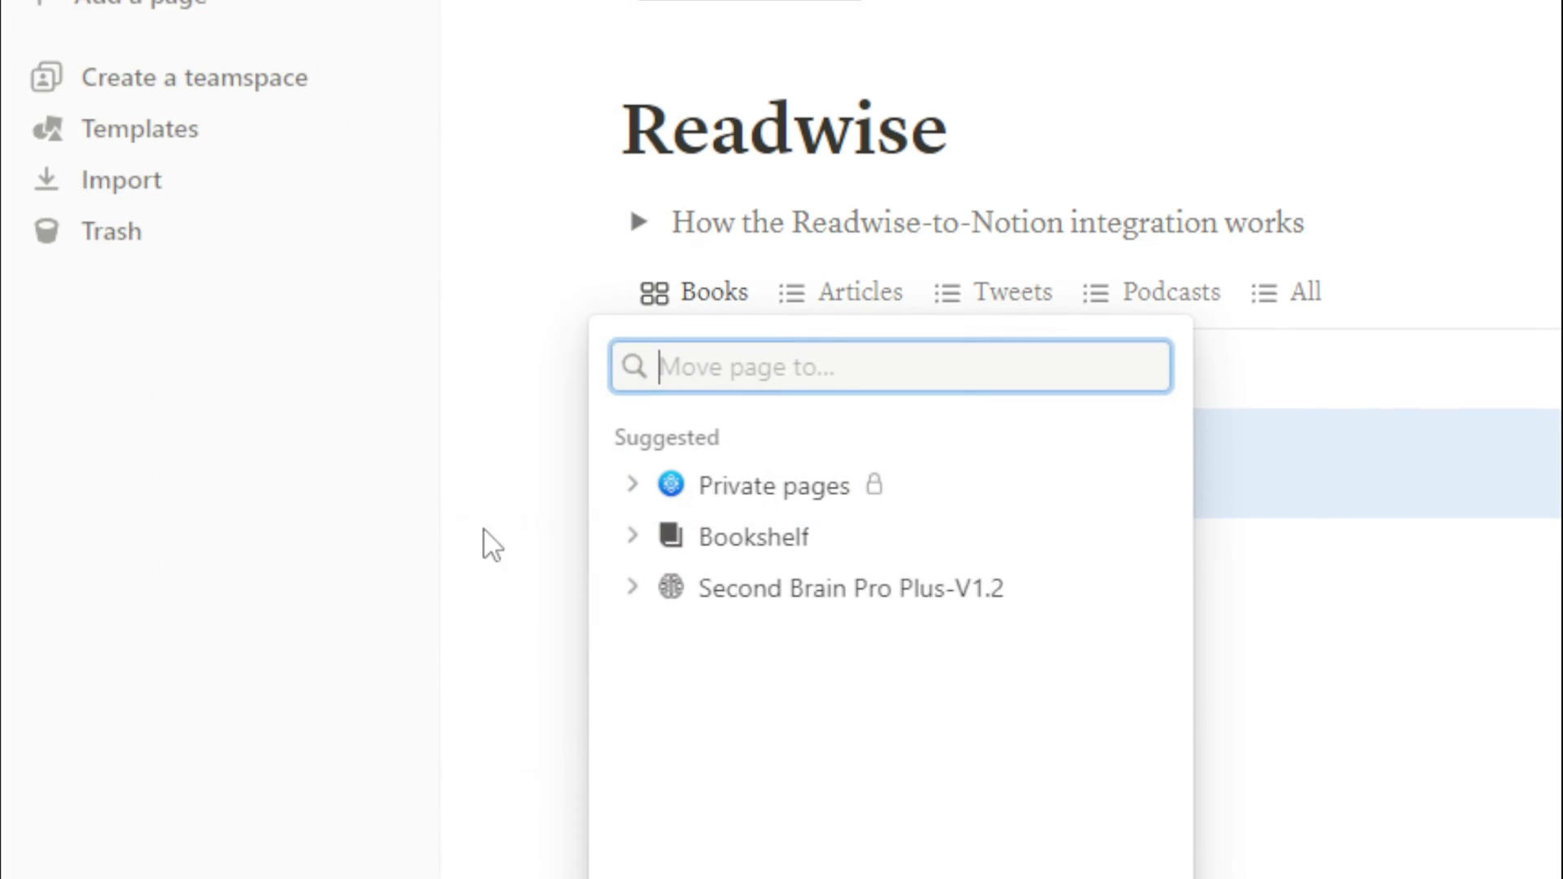
pyautogui.click(633, 565)
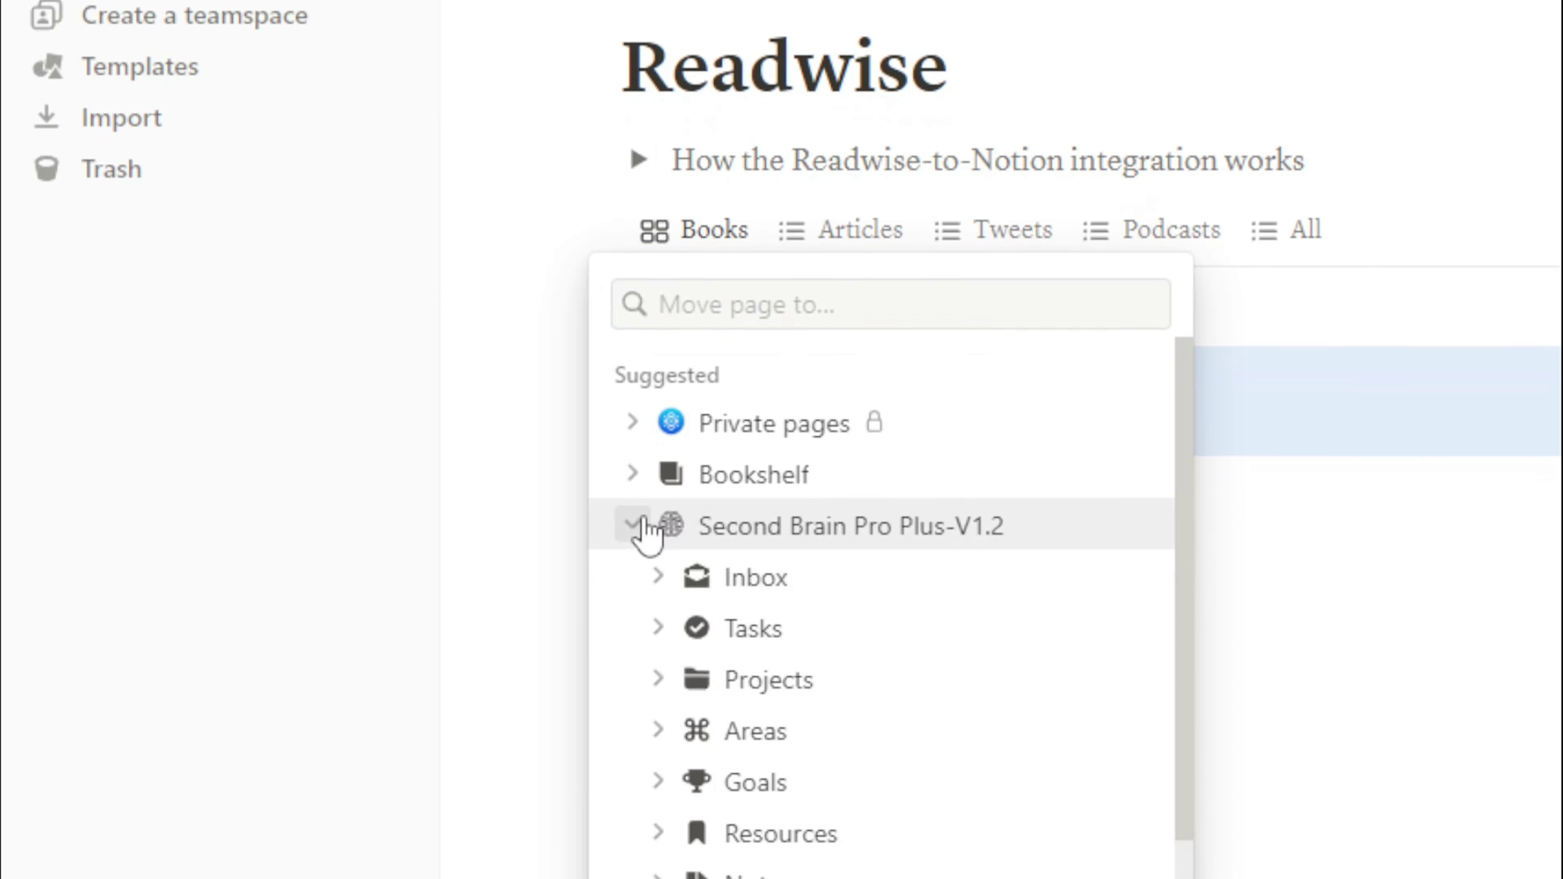
pyautogui.scroll(-3, 738, 568)
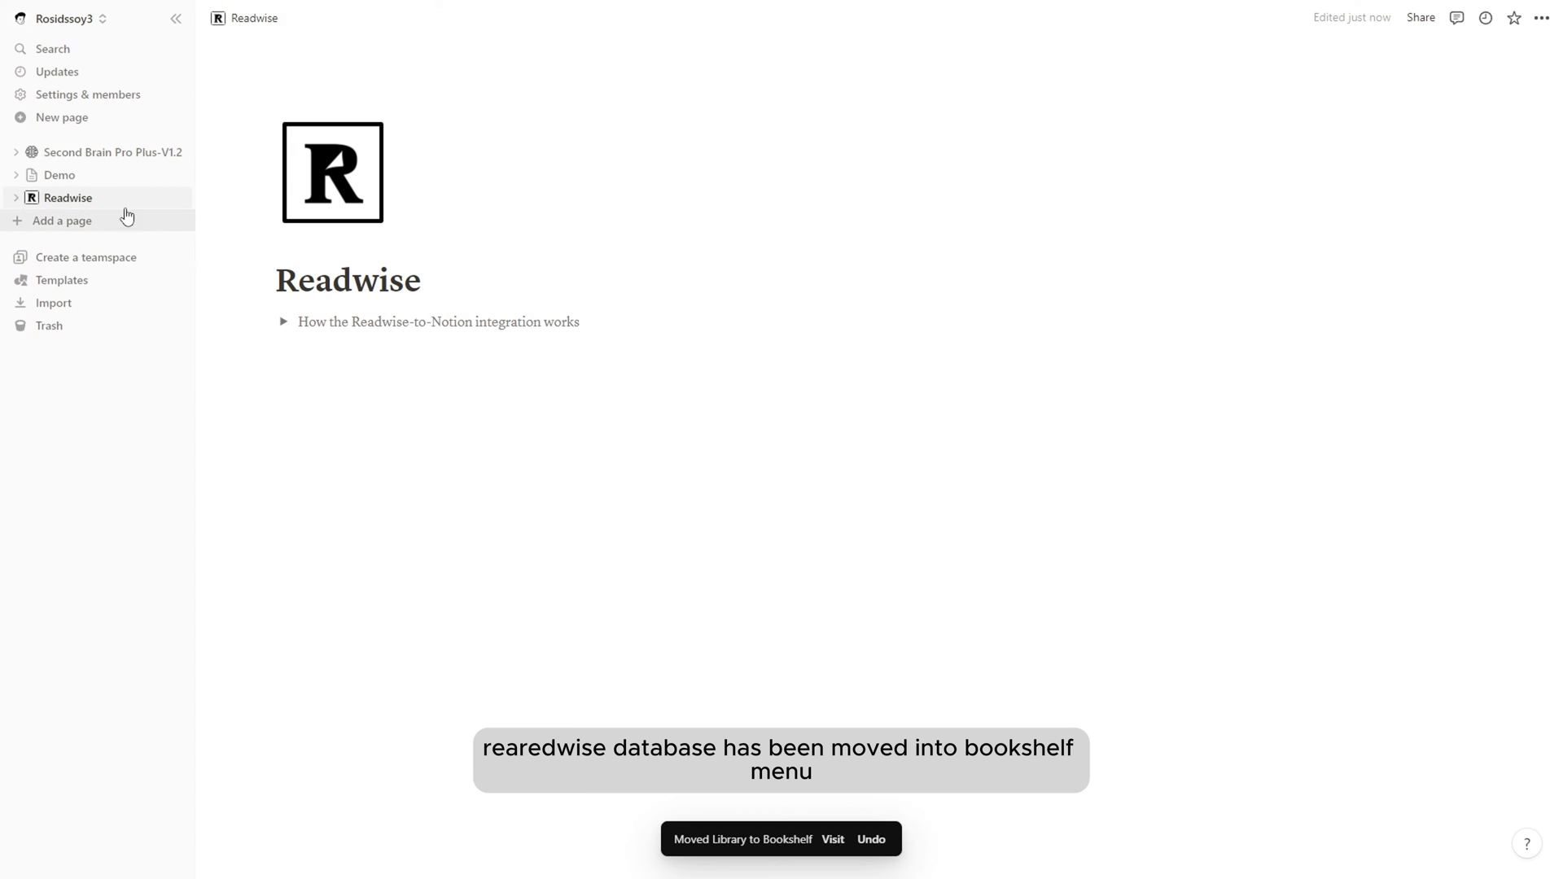
pyautogui.click(118, 153)
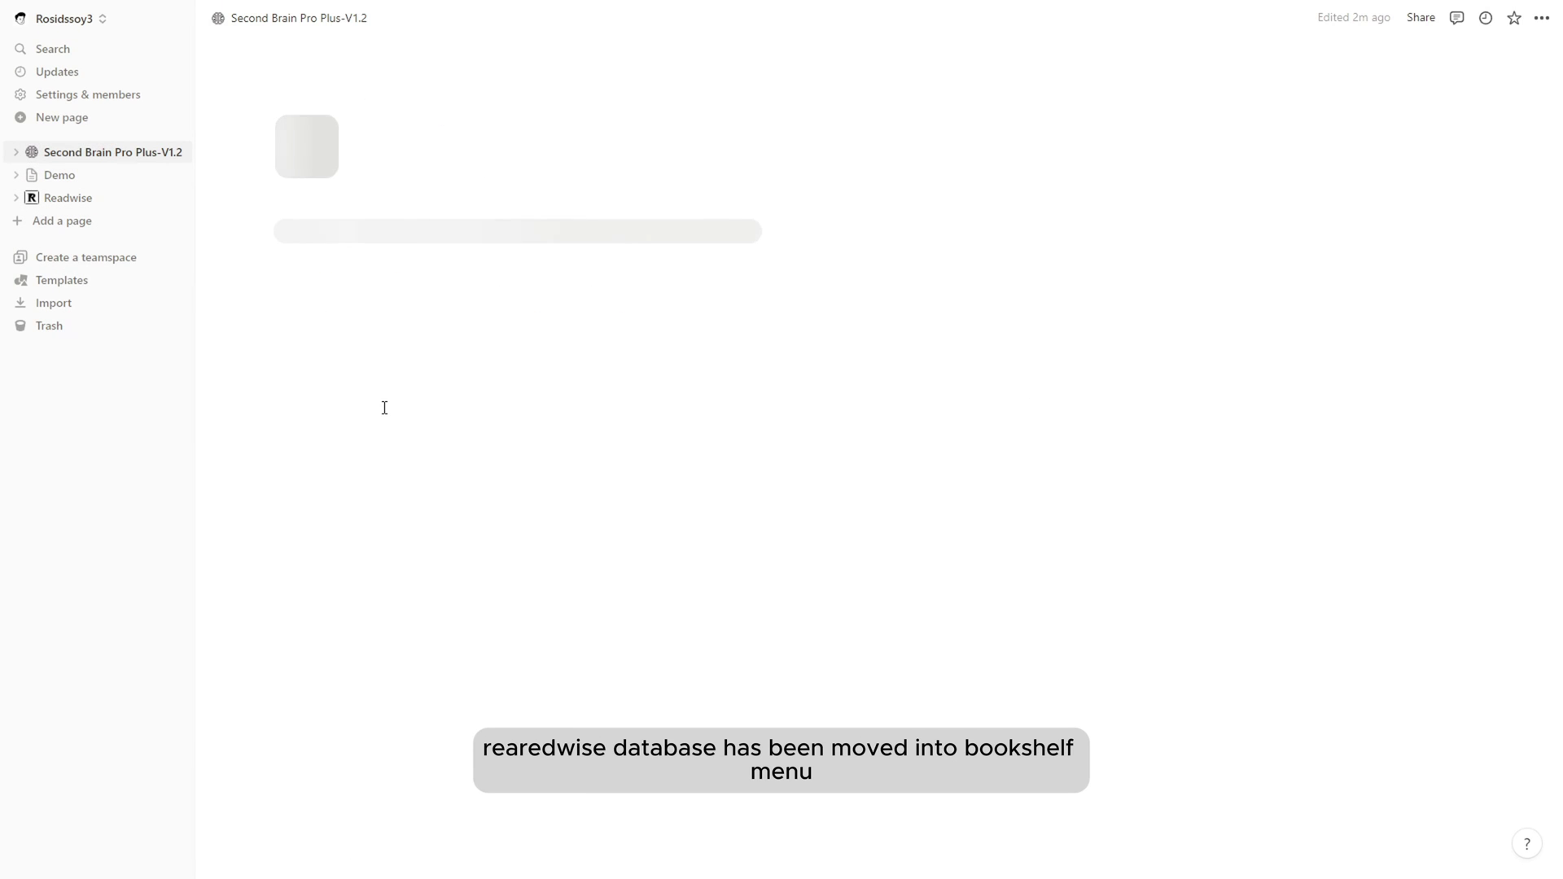
pyautogui.scroll(-1, 392, 468)
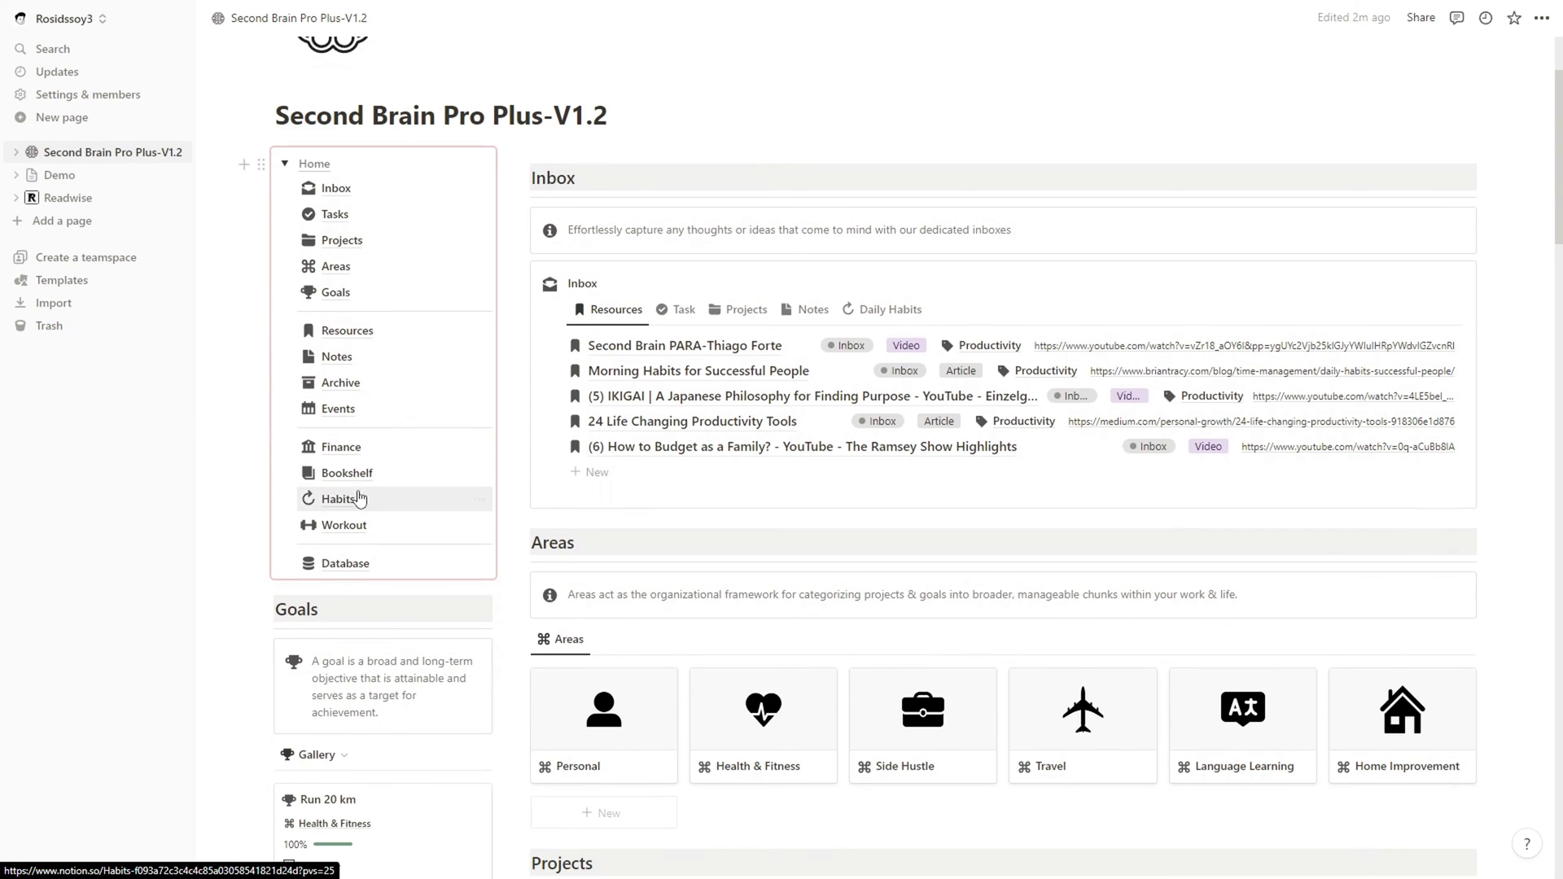
# Align the Library under Takeaways and add a gray-background 'Readwise' heading 3 above it.
pyautogui.click(367, 484)
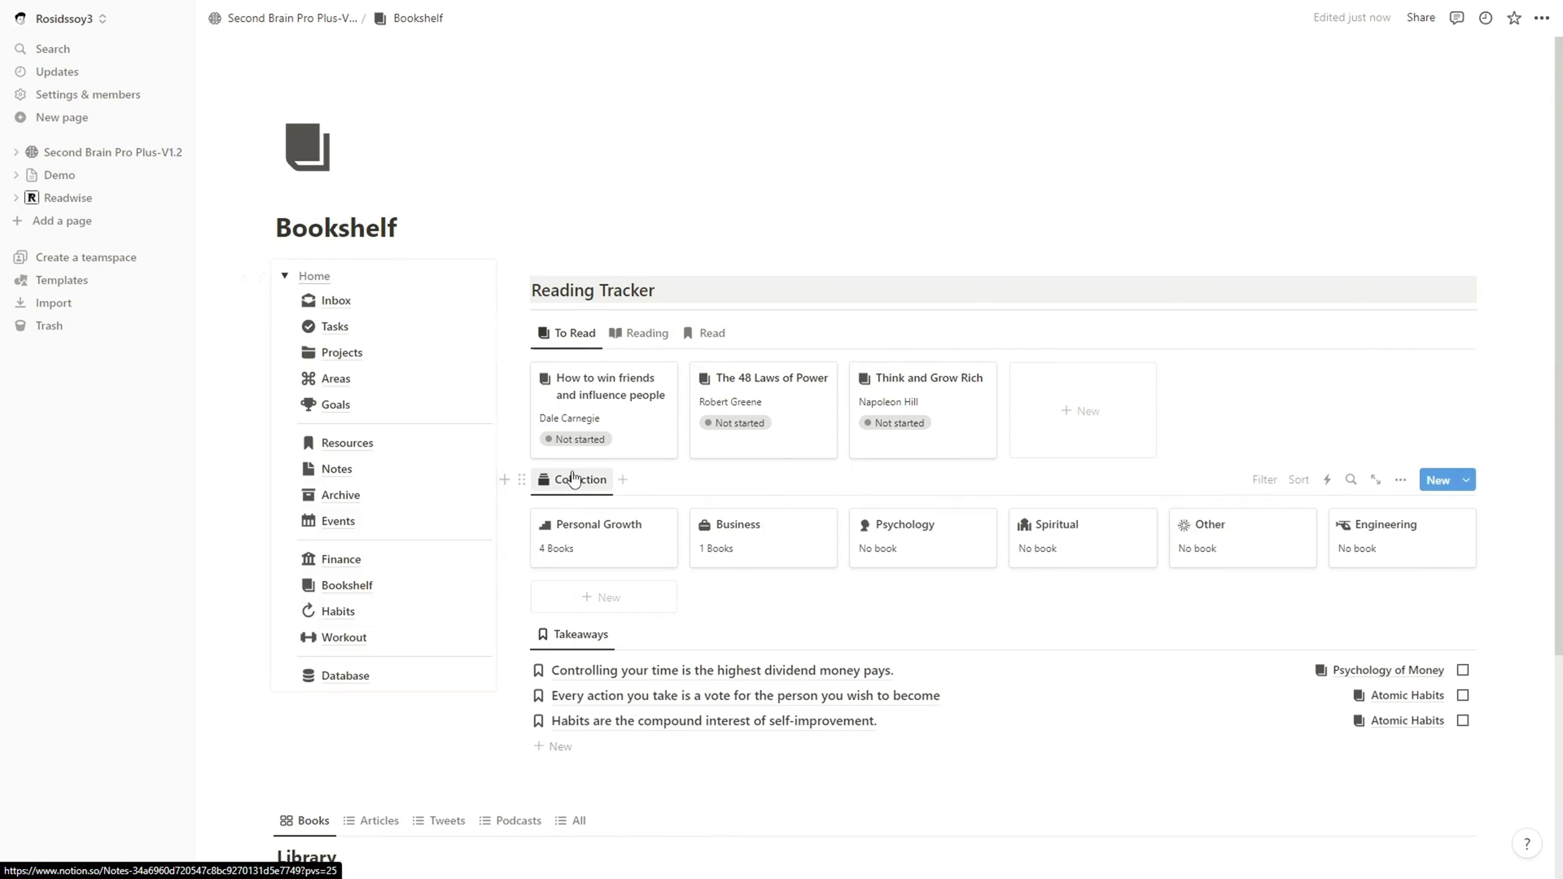
pyautogui.scroll(-3, 318, 556)
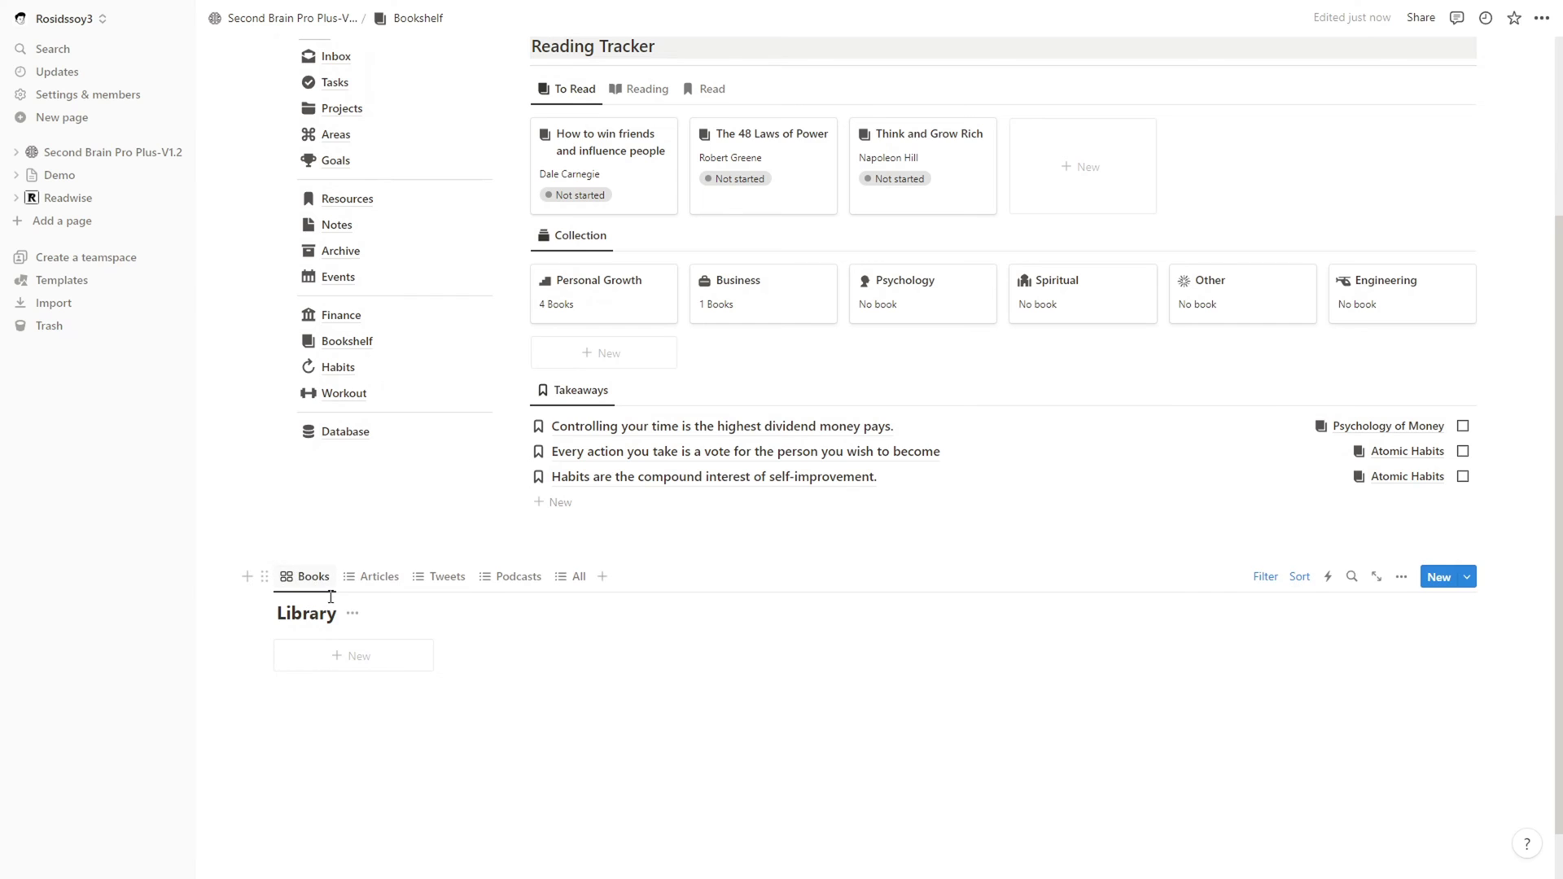
pyautogui.moveTo(264, 577); pyautogui.dragTo(563, 541)
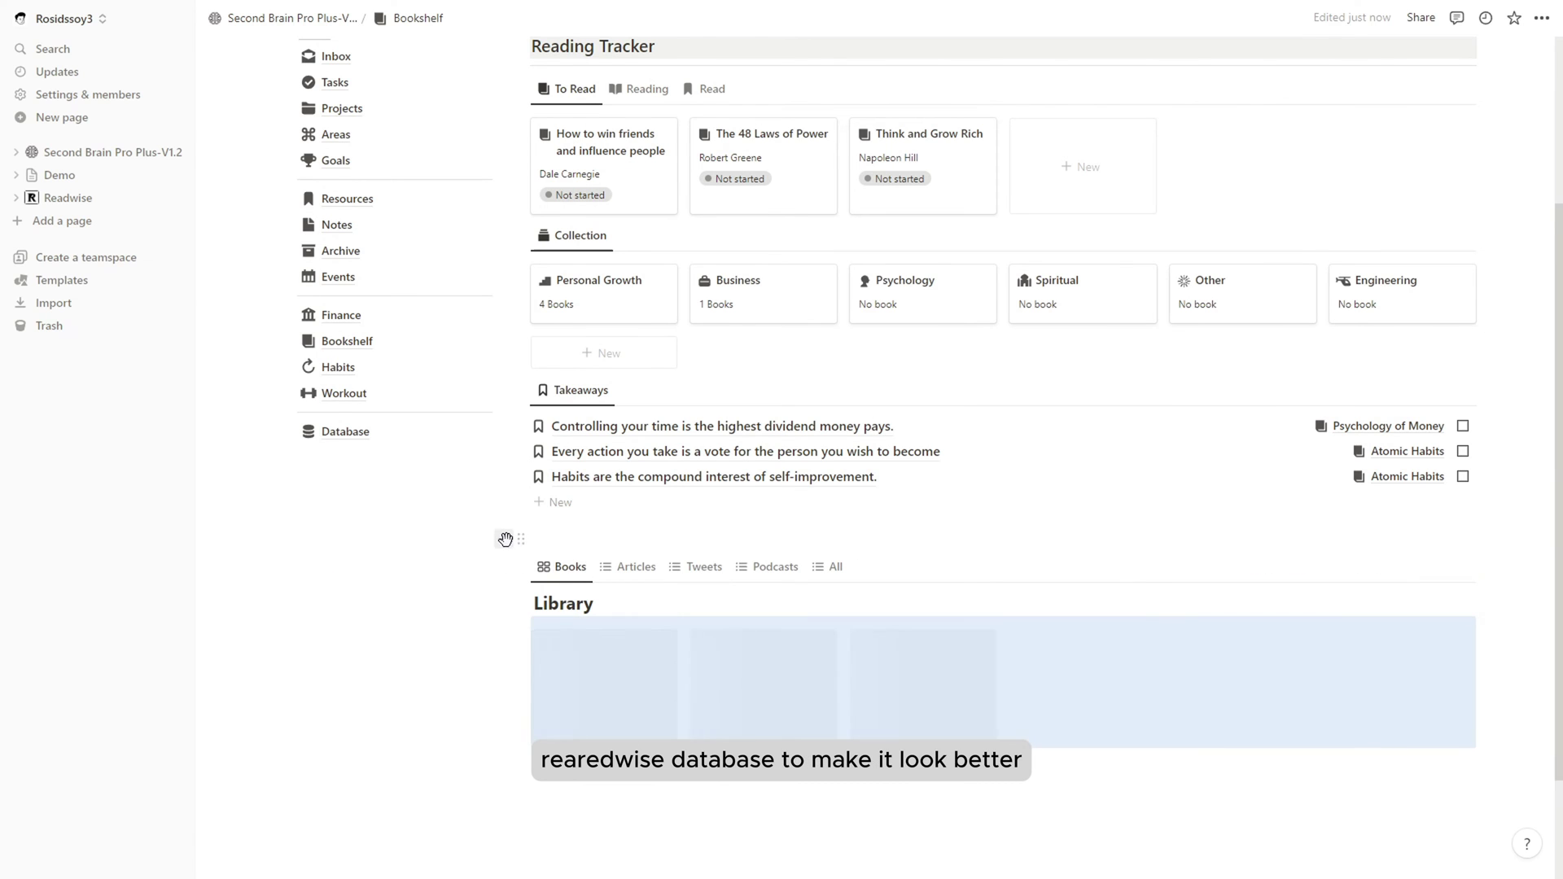
pyautogui.click(559, 541)
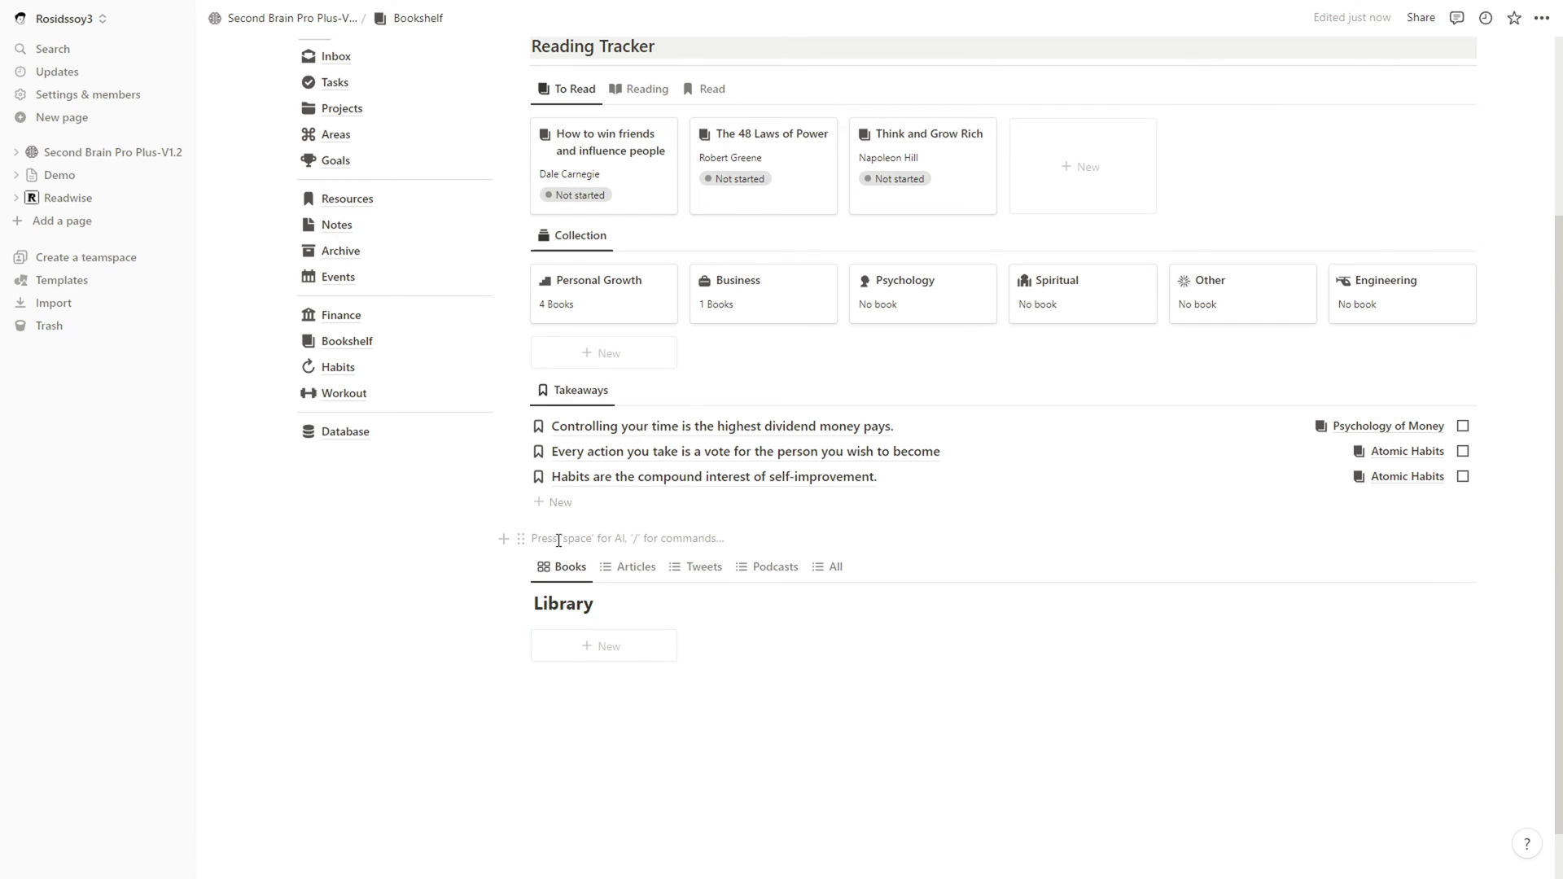
pyautogui.write('/head')
pyautogui.click(618, 315)
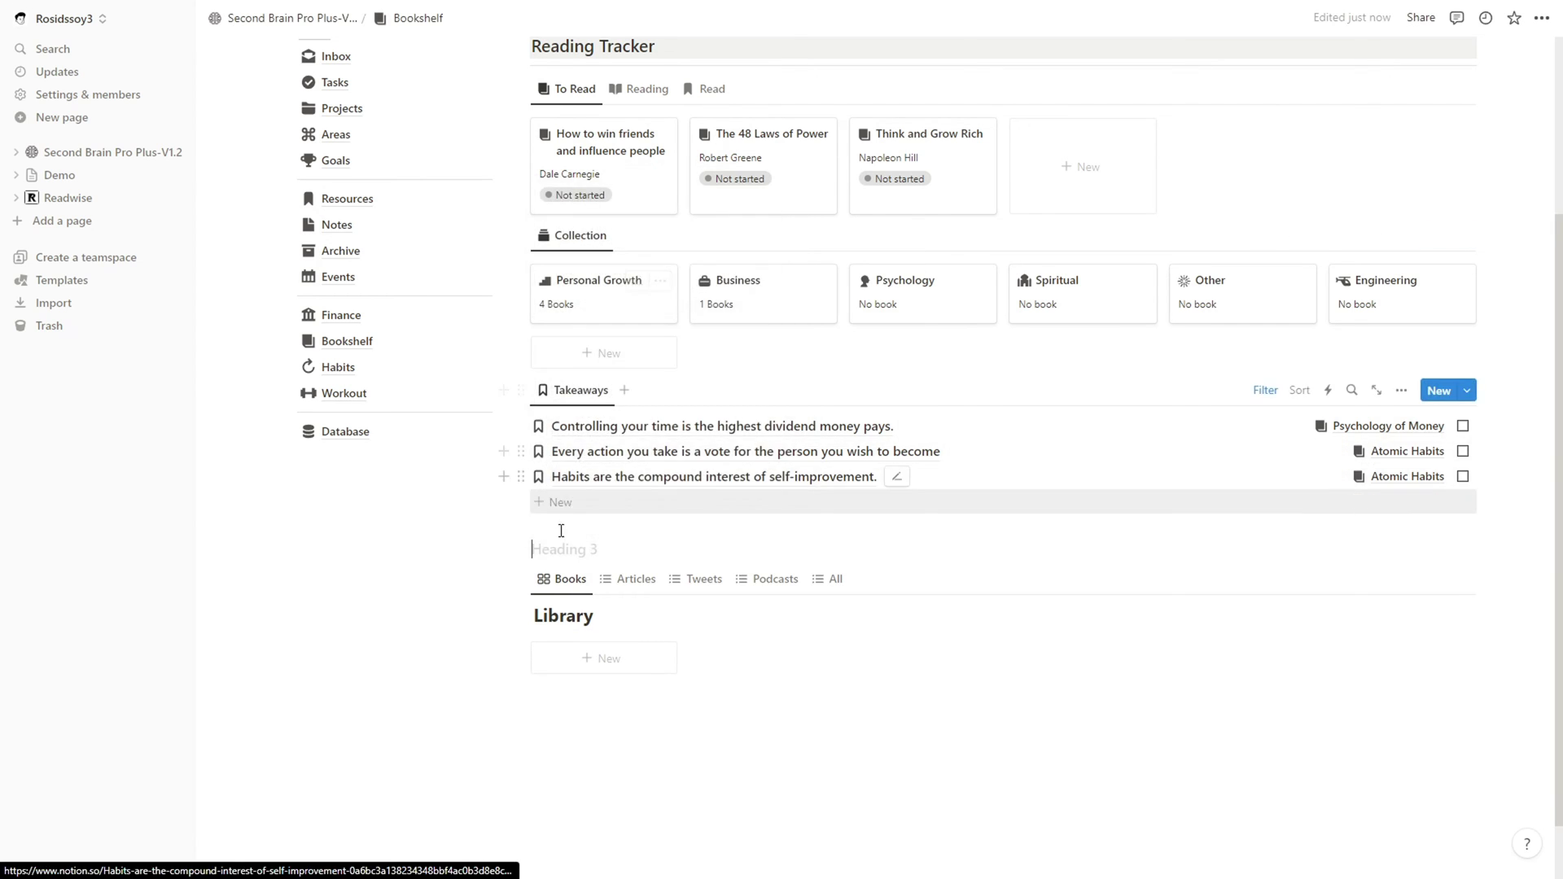
pyautogui.write('Readwise')
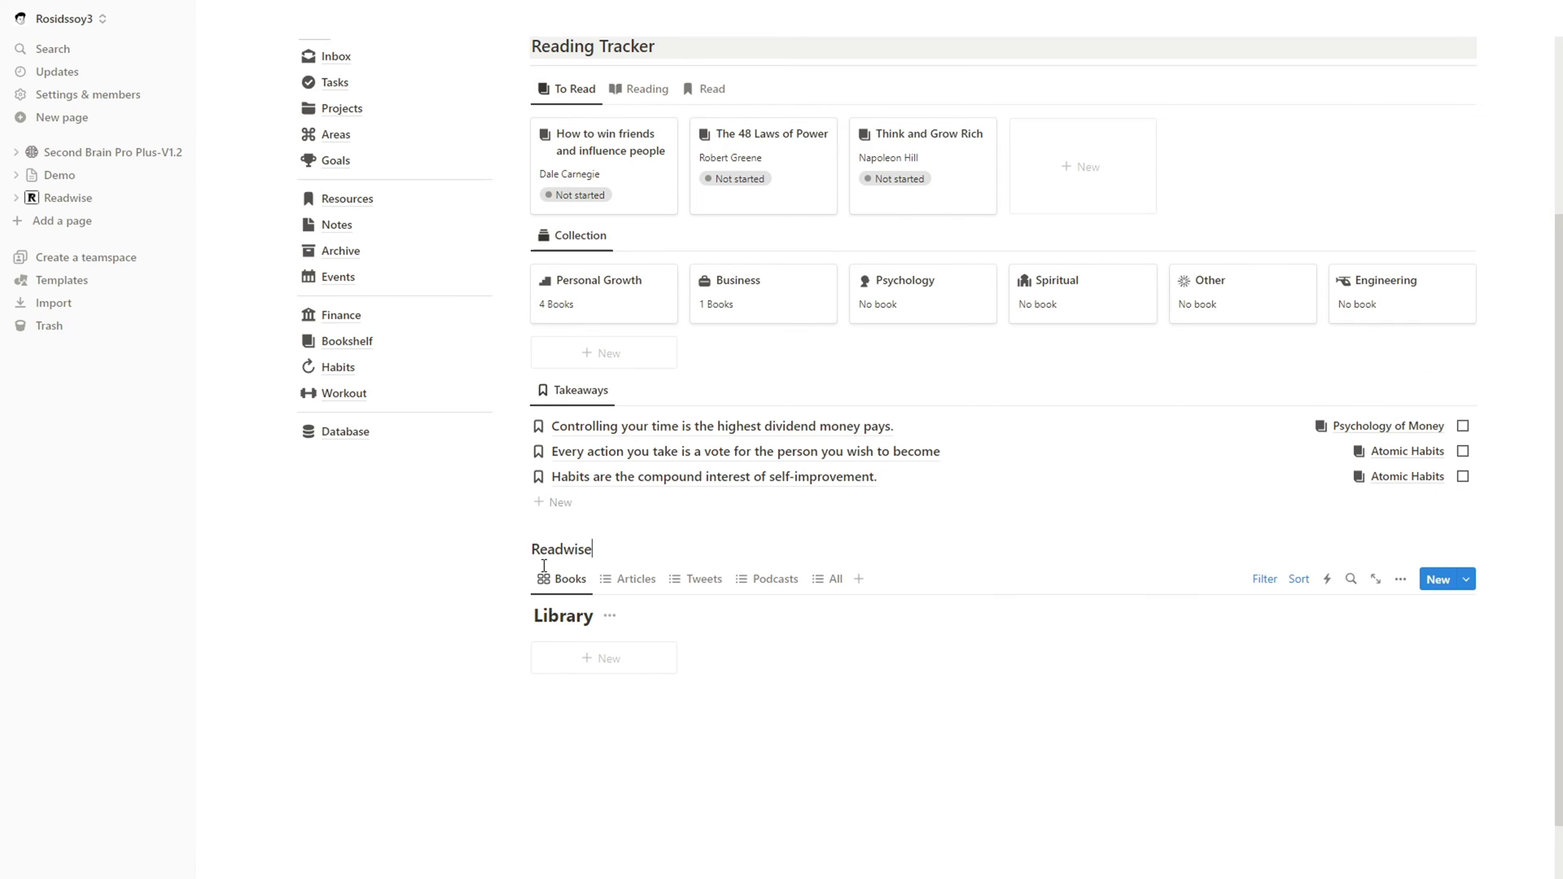
pyautogui.click(521, 550)
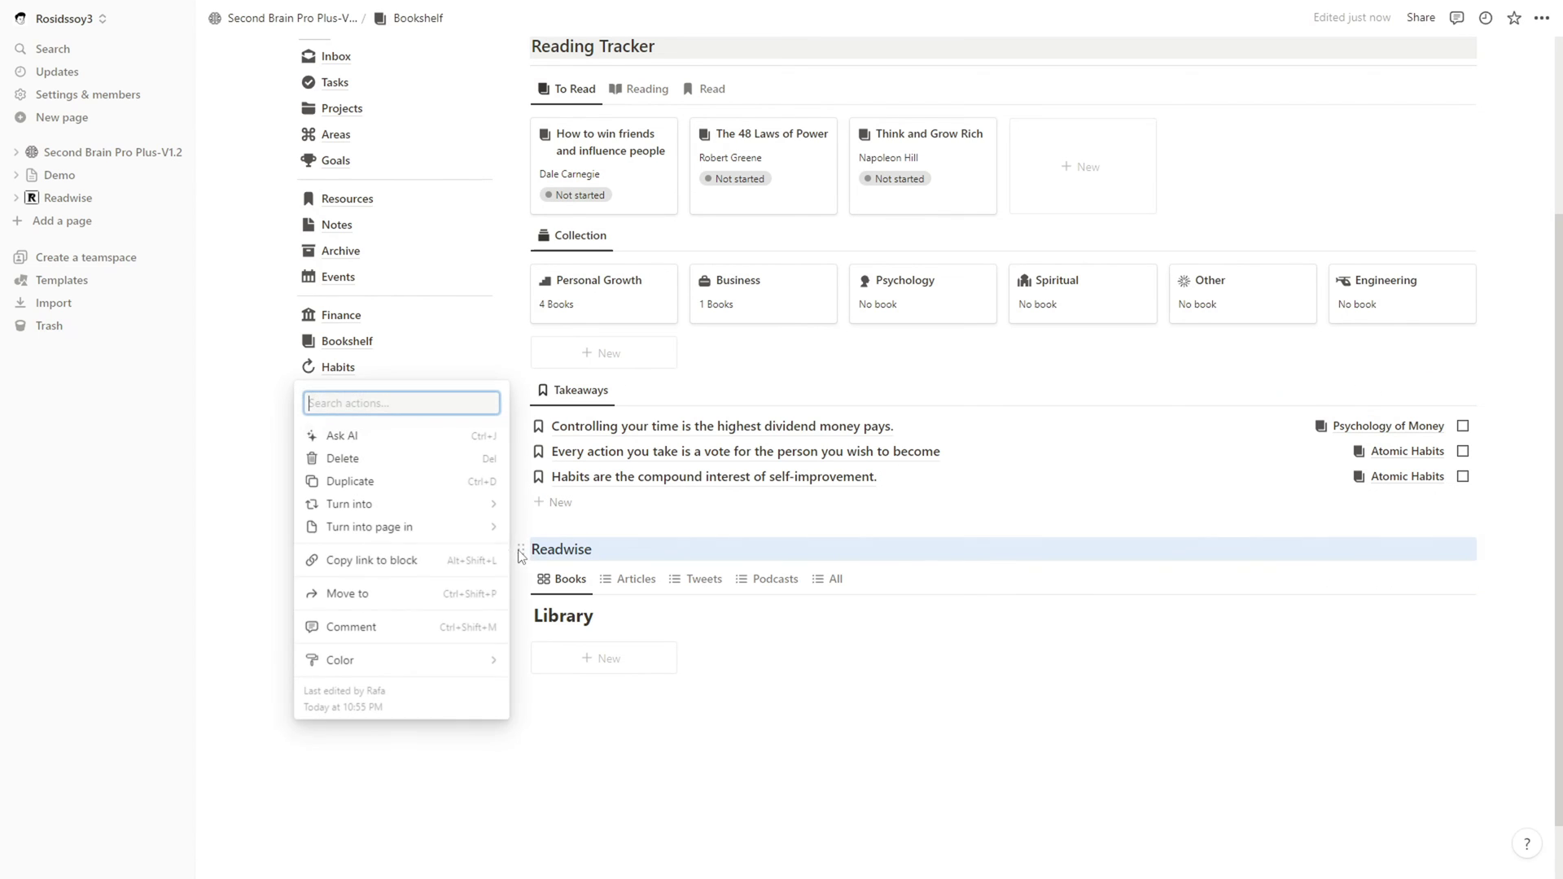
pyautogui.moveTo(340, 660)
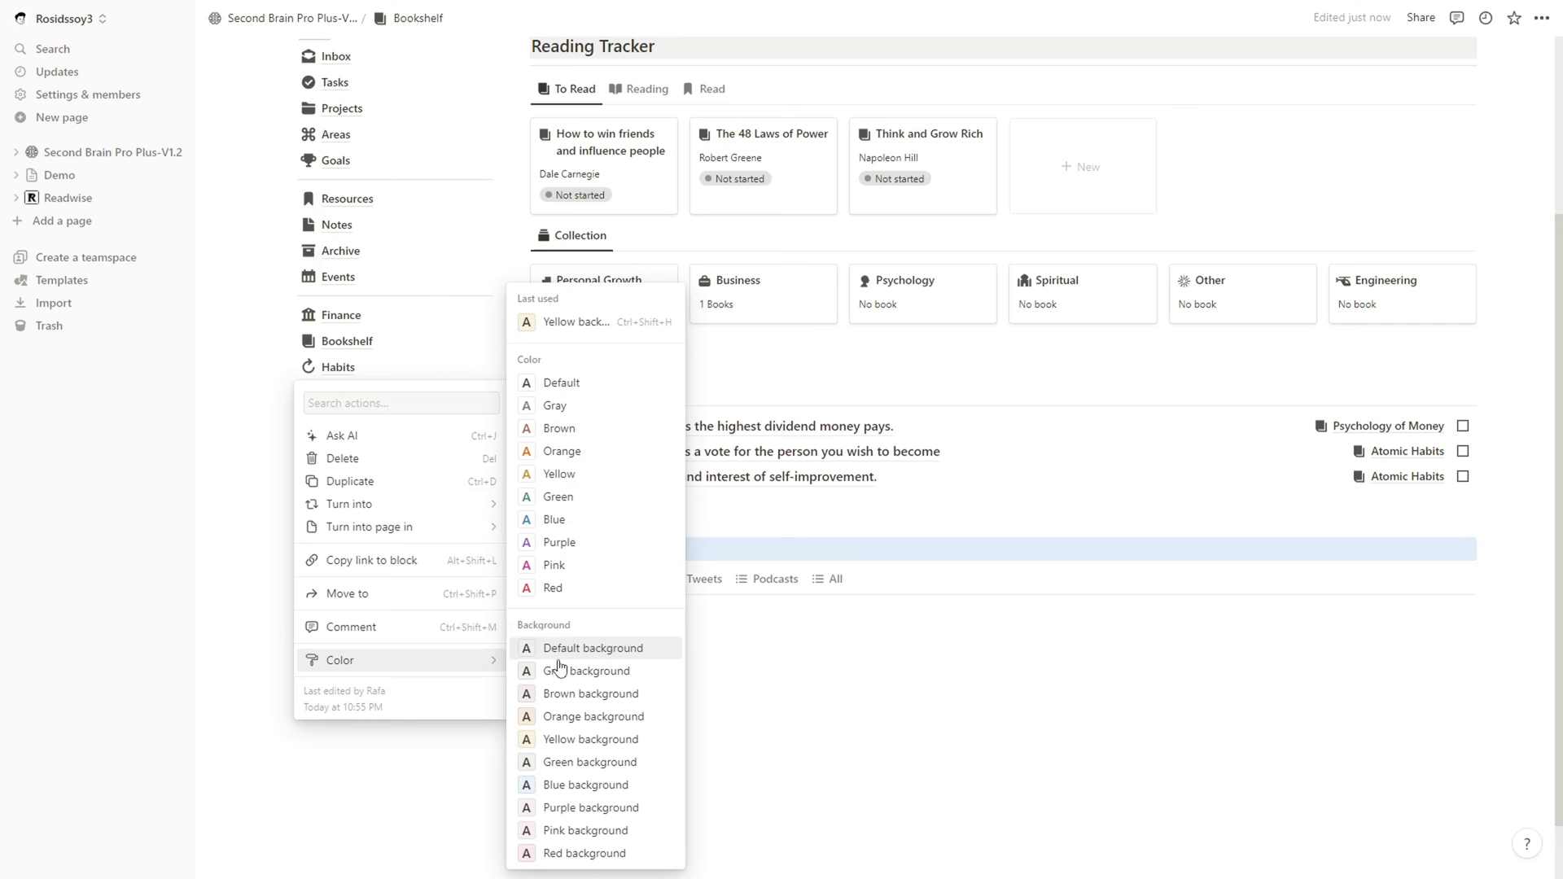
pyautogui.click(562, 670)
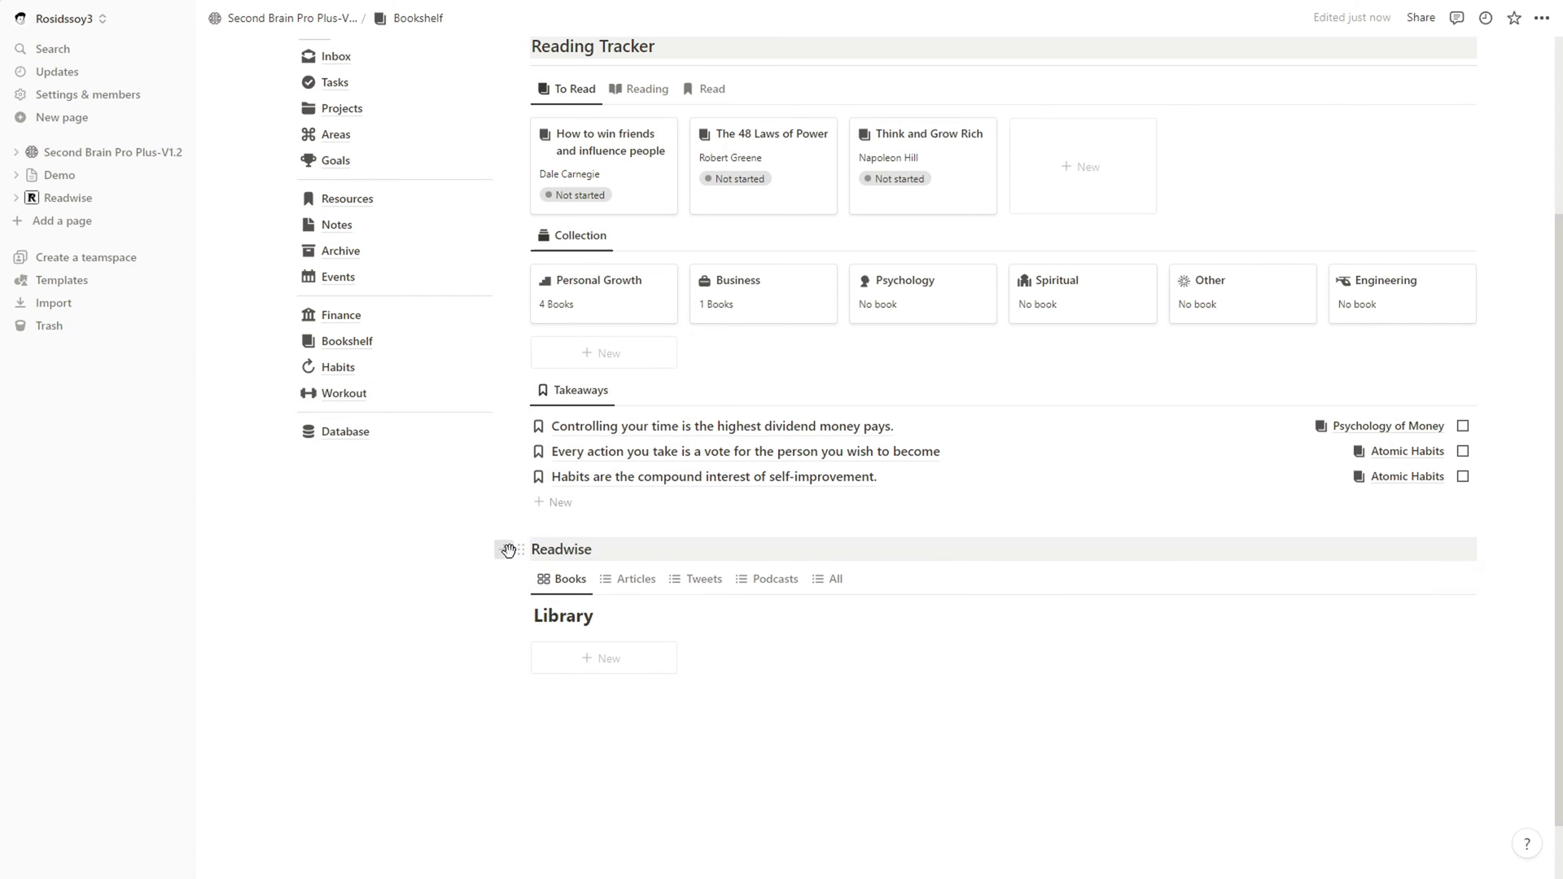
# Add a divider under the Readwise heading, remove the empty line, and show the Articles view.
pyautogui.click(506, 549)
pyautogui.press('Escape')
pyautogui.write('/div')
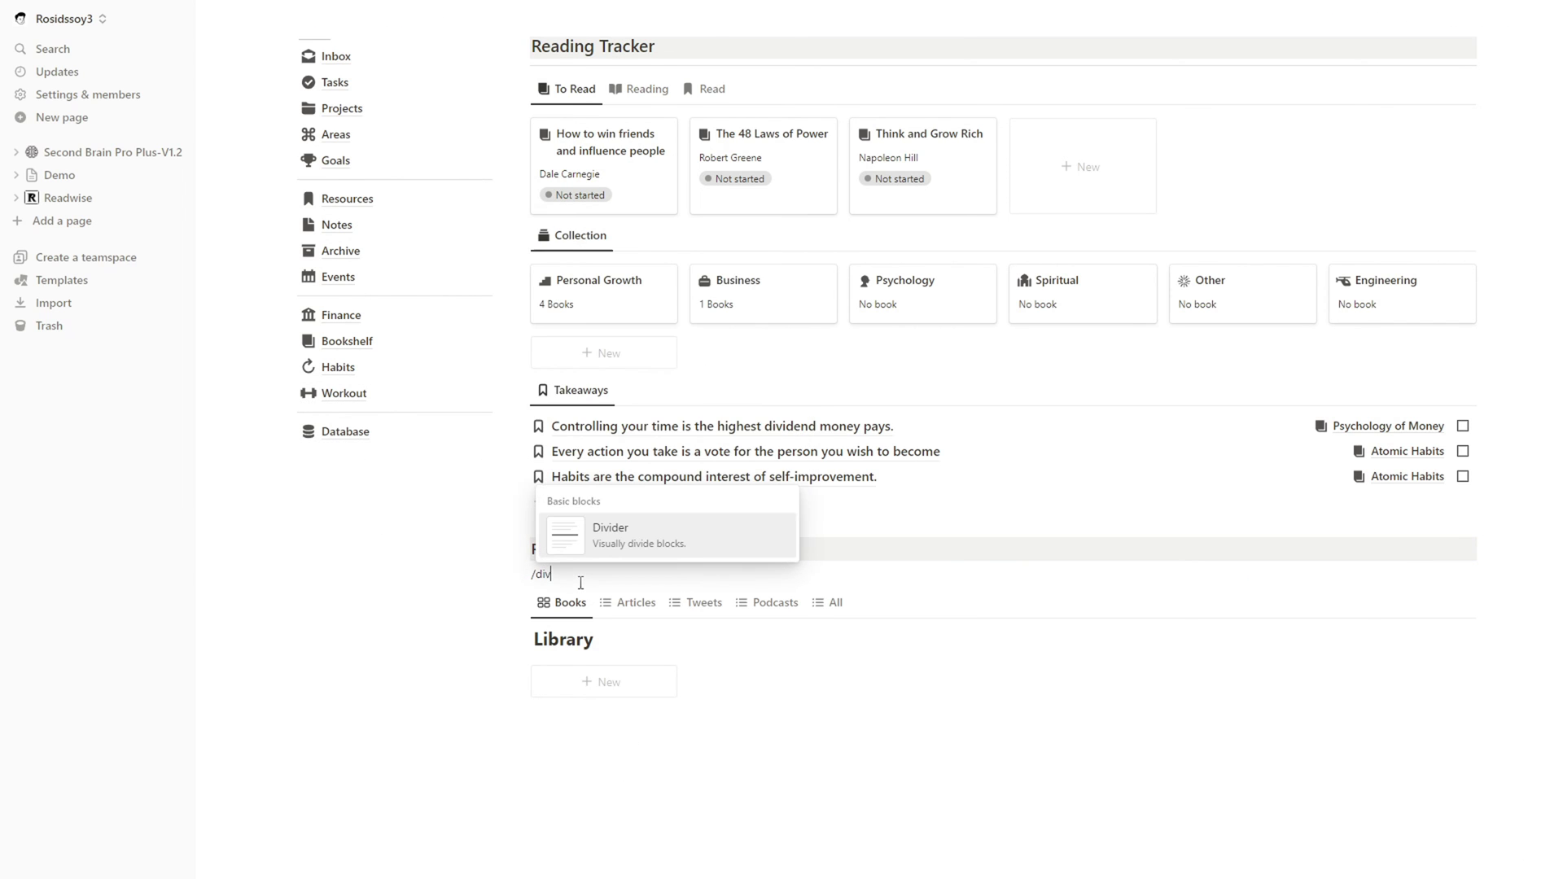
pyautogui.click(612, 544)
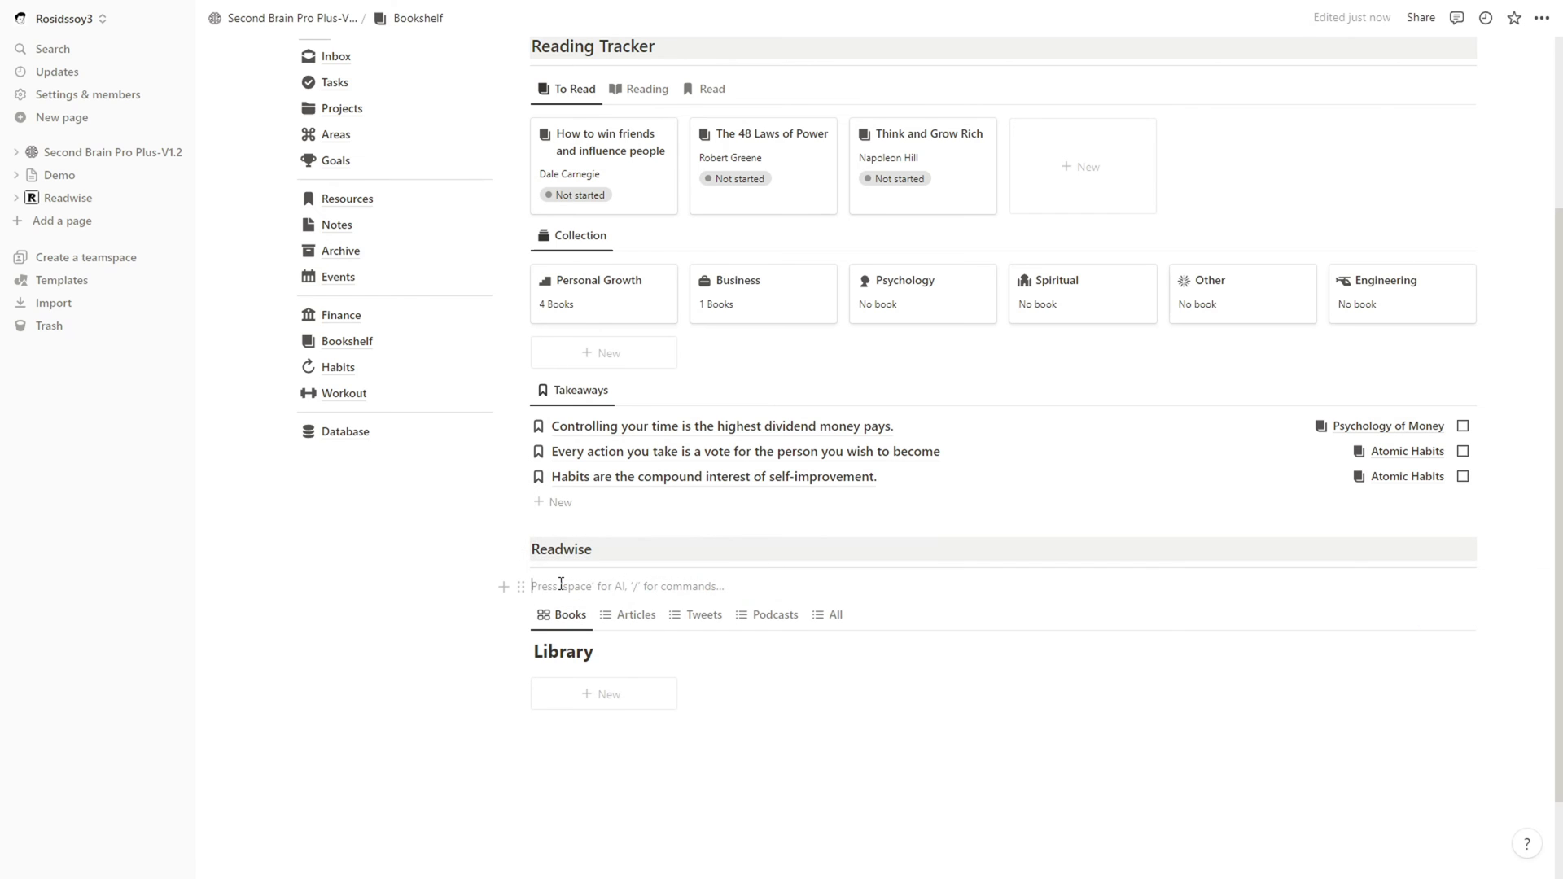
pyautogui.press('BackSpace')
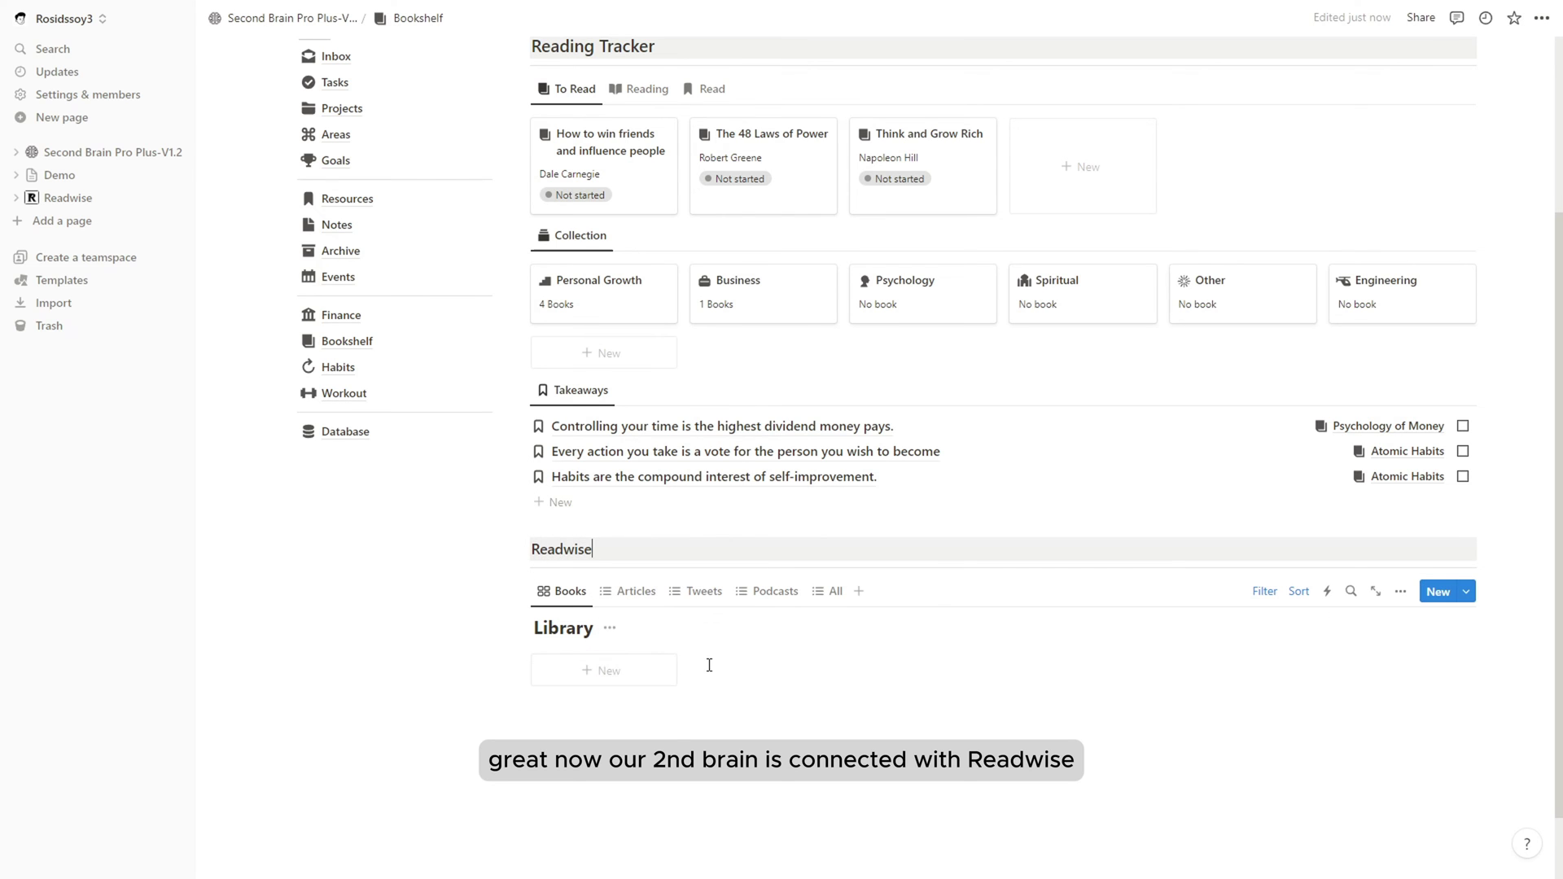
pyautogui.scroll(3, 709, 666)
pyautogui.scroll(-2, 717, 697)
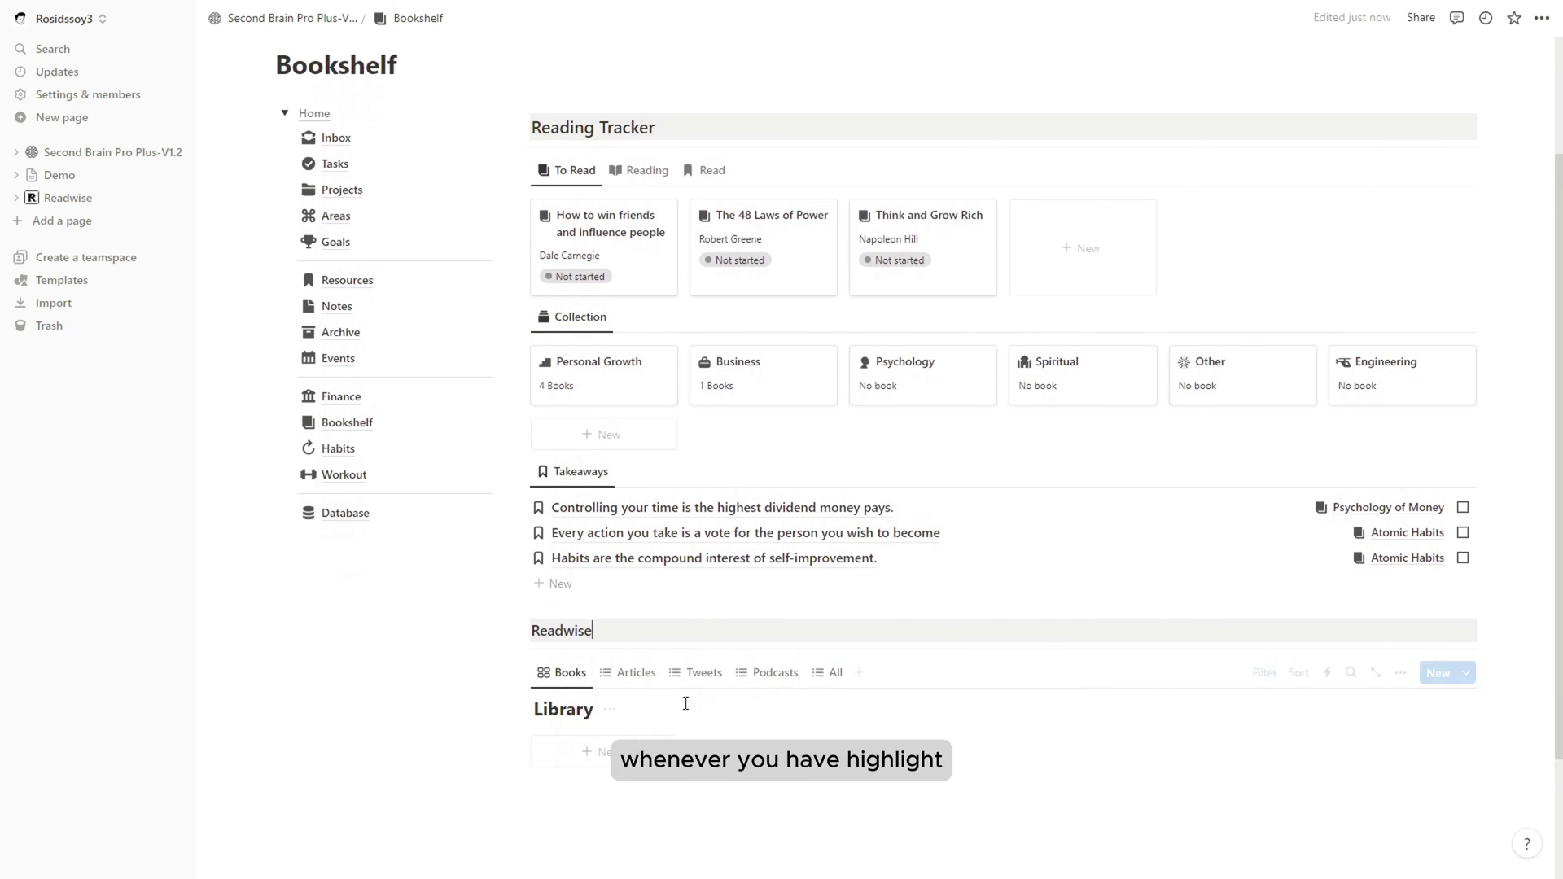
pyautogui.click(633, 673)
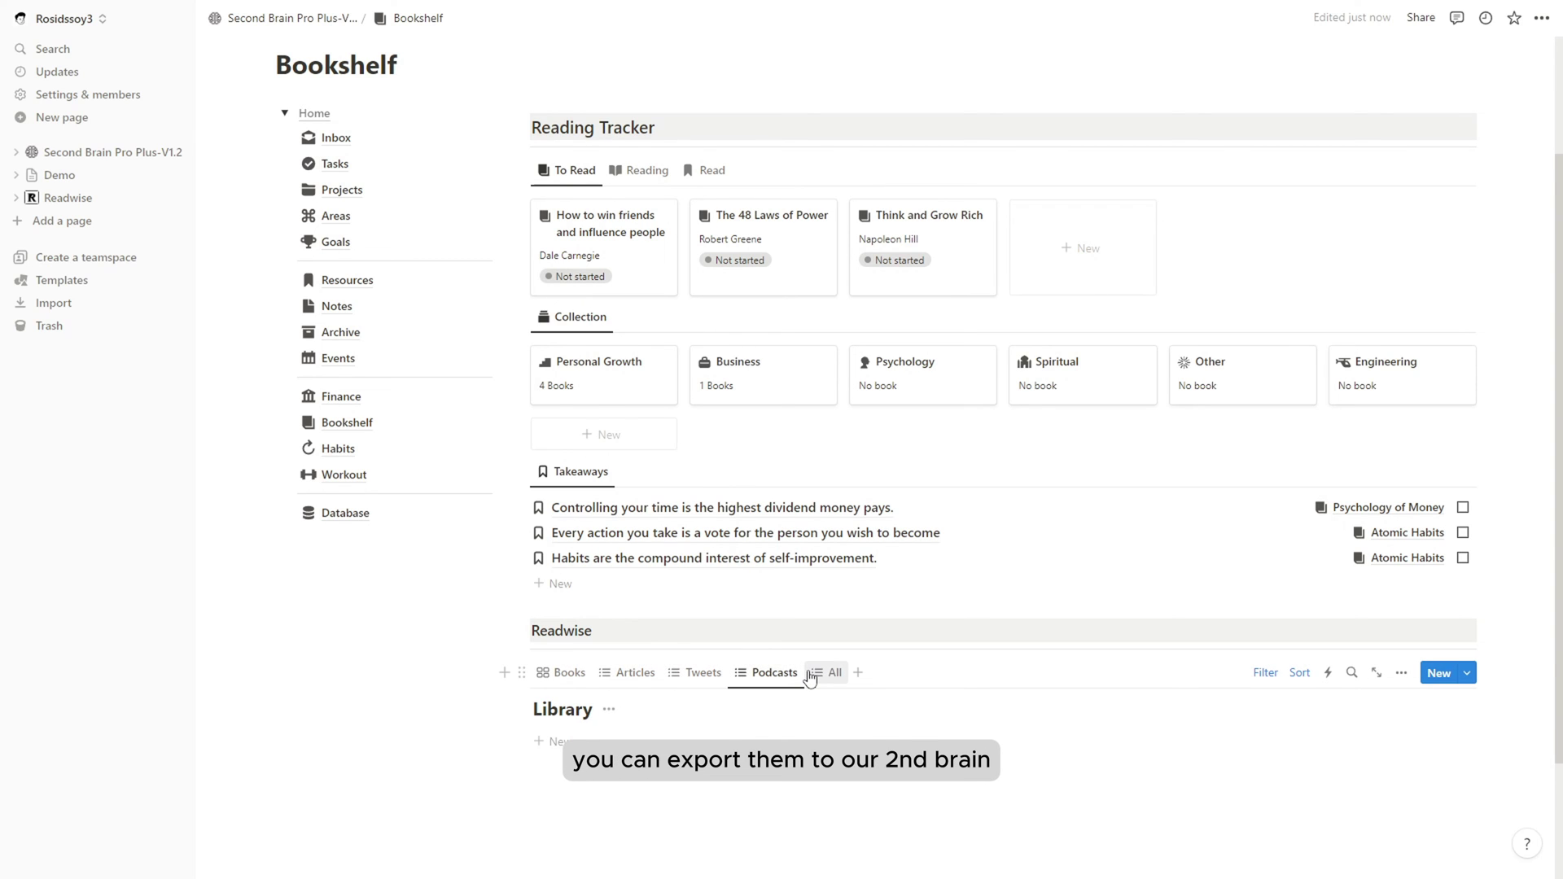
pyautogui.scroll(1, 808, 679)
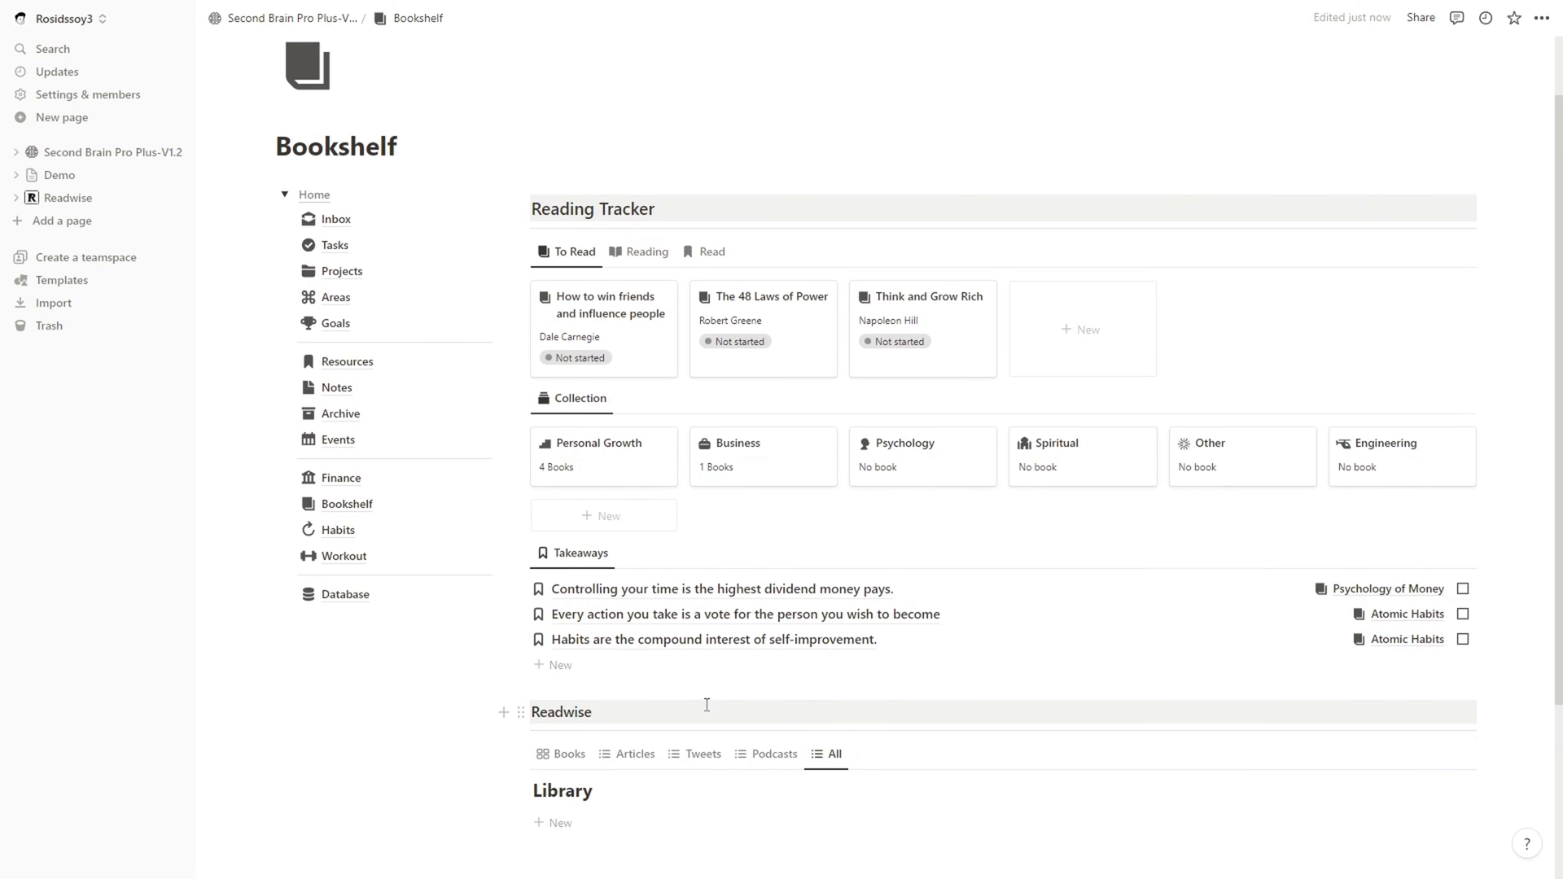
pyautogui.scroll(1, 706, 708)
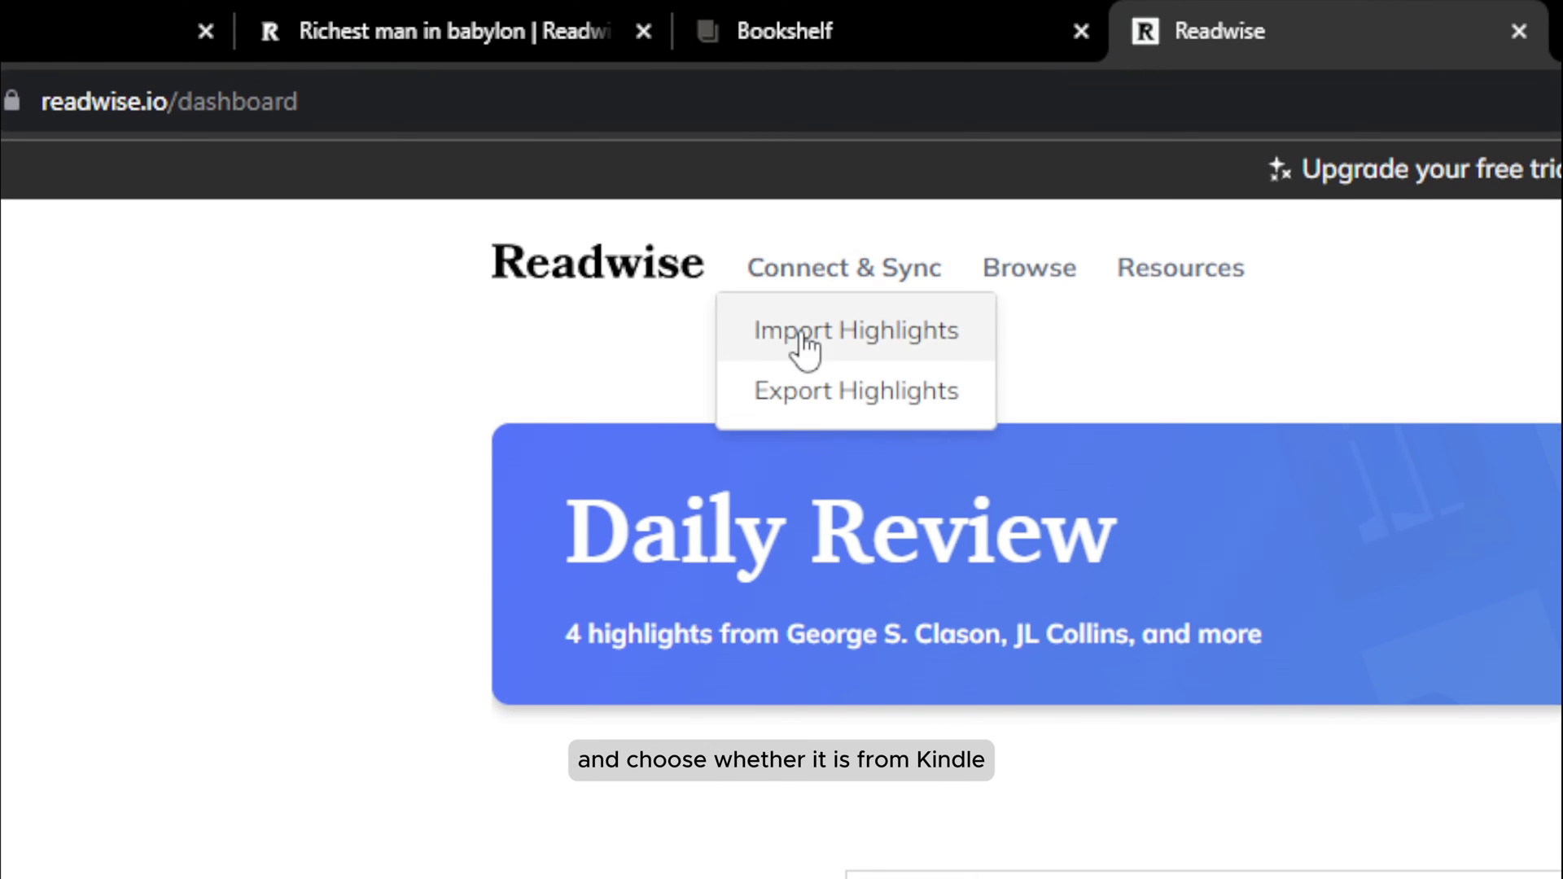
# Go to Import Highlights and open the Readwise Reader library.
pyautogui.moveTo(844, 266)
pyautogui.click(802, 349)
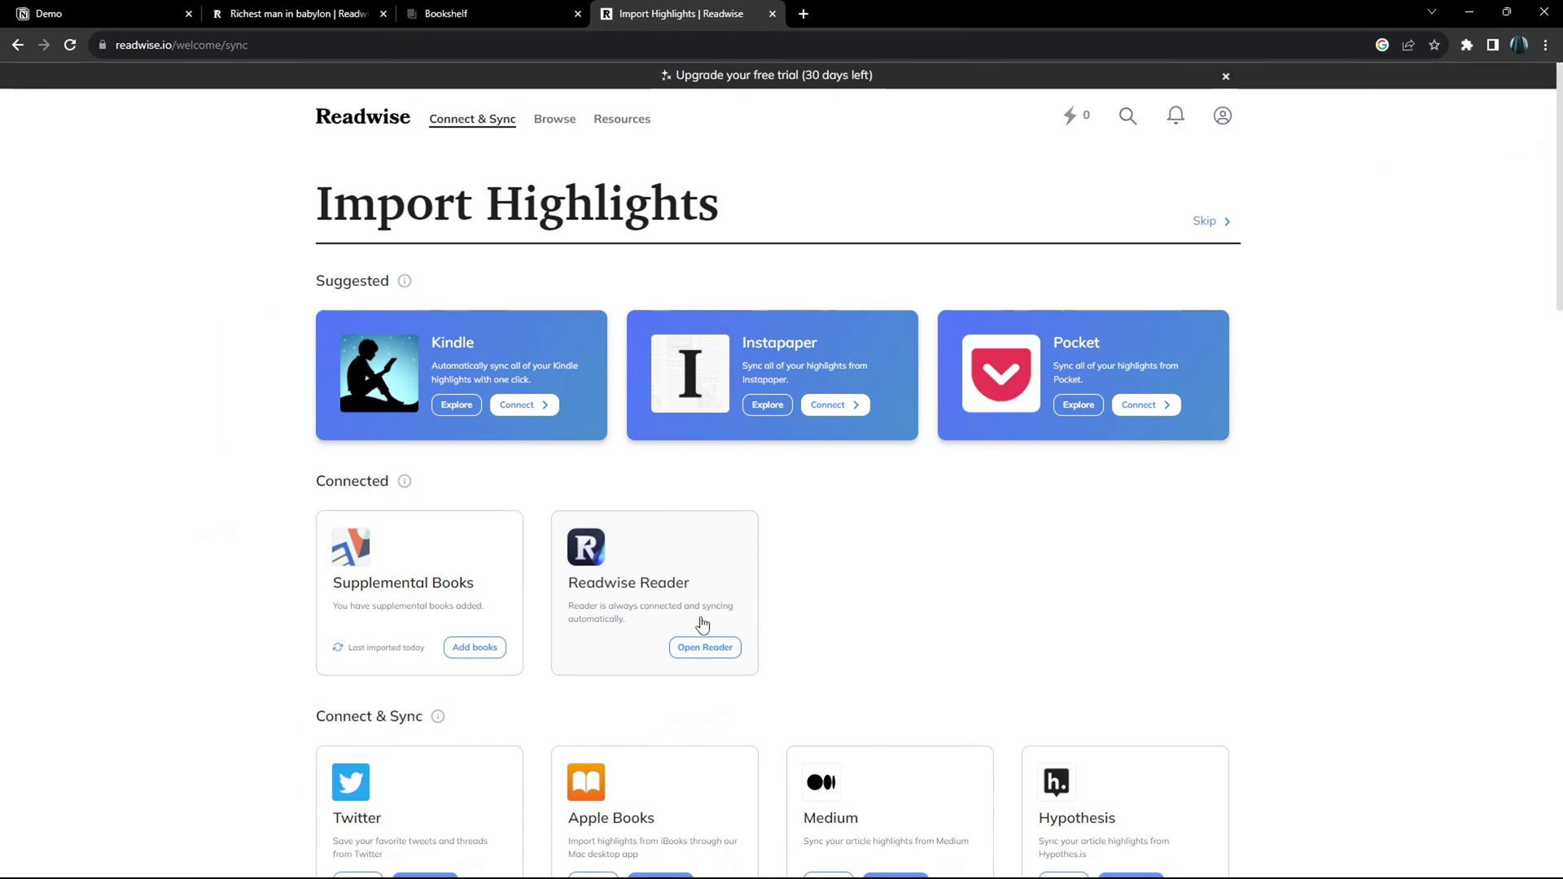
pyautogui.click(721, 654)
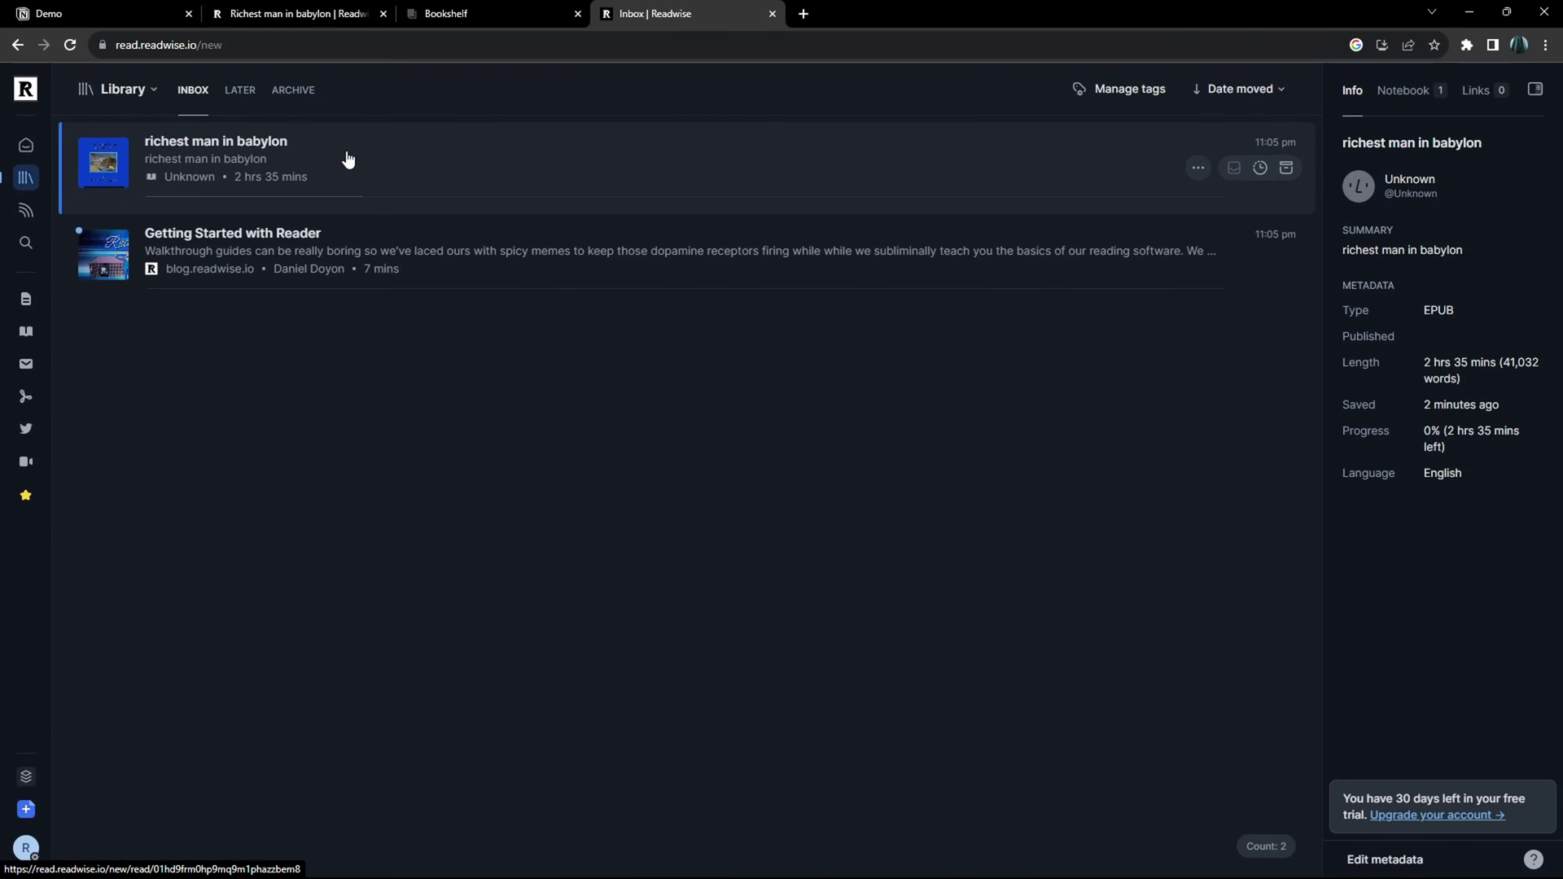
# Open Richest Man in Babylon and highlight the twelfth-month and 'another friend spoke up' paragraphs.
pyautogui.click(346, 160)
pyautogui.scroll(-4, 624, 258)
pyautogui.scroll(-2, 542, 332)
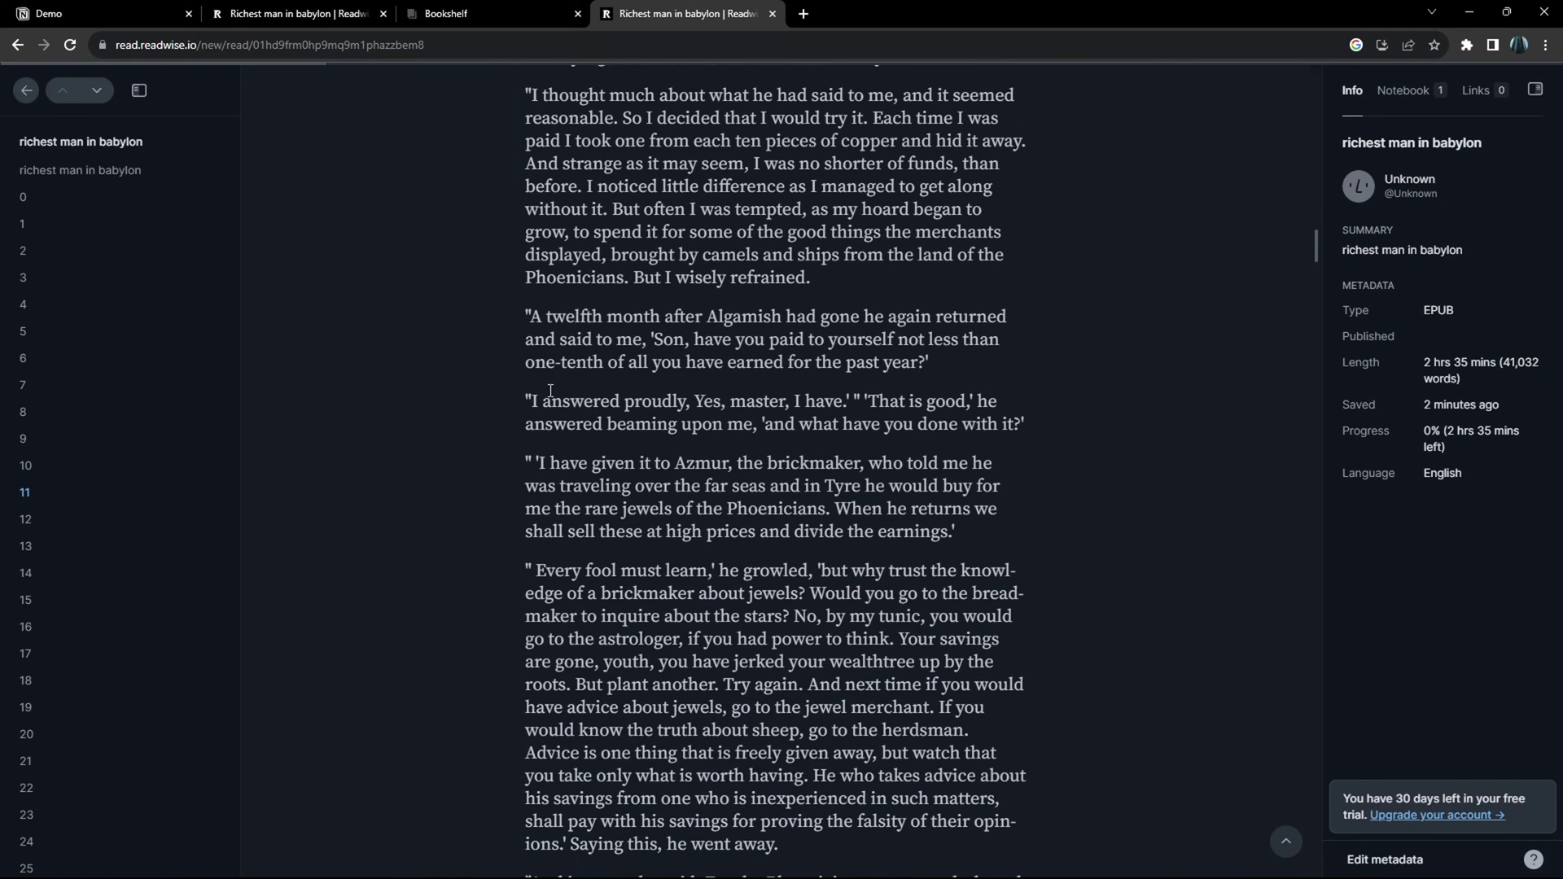
pyautogui.moveTo(552, 316); pyautogui.dragTo(928, 364)
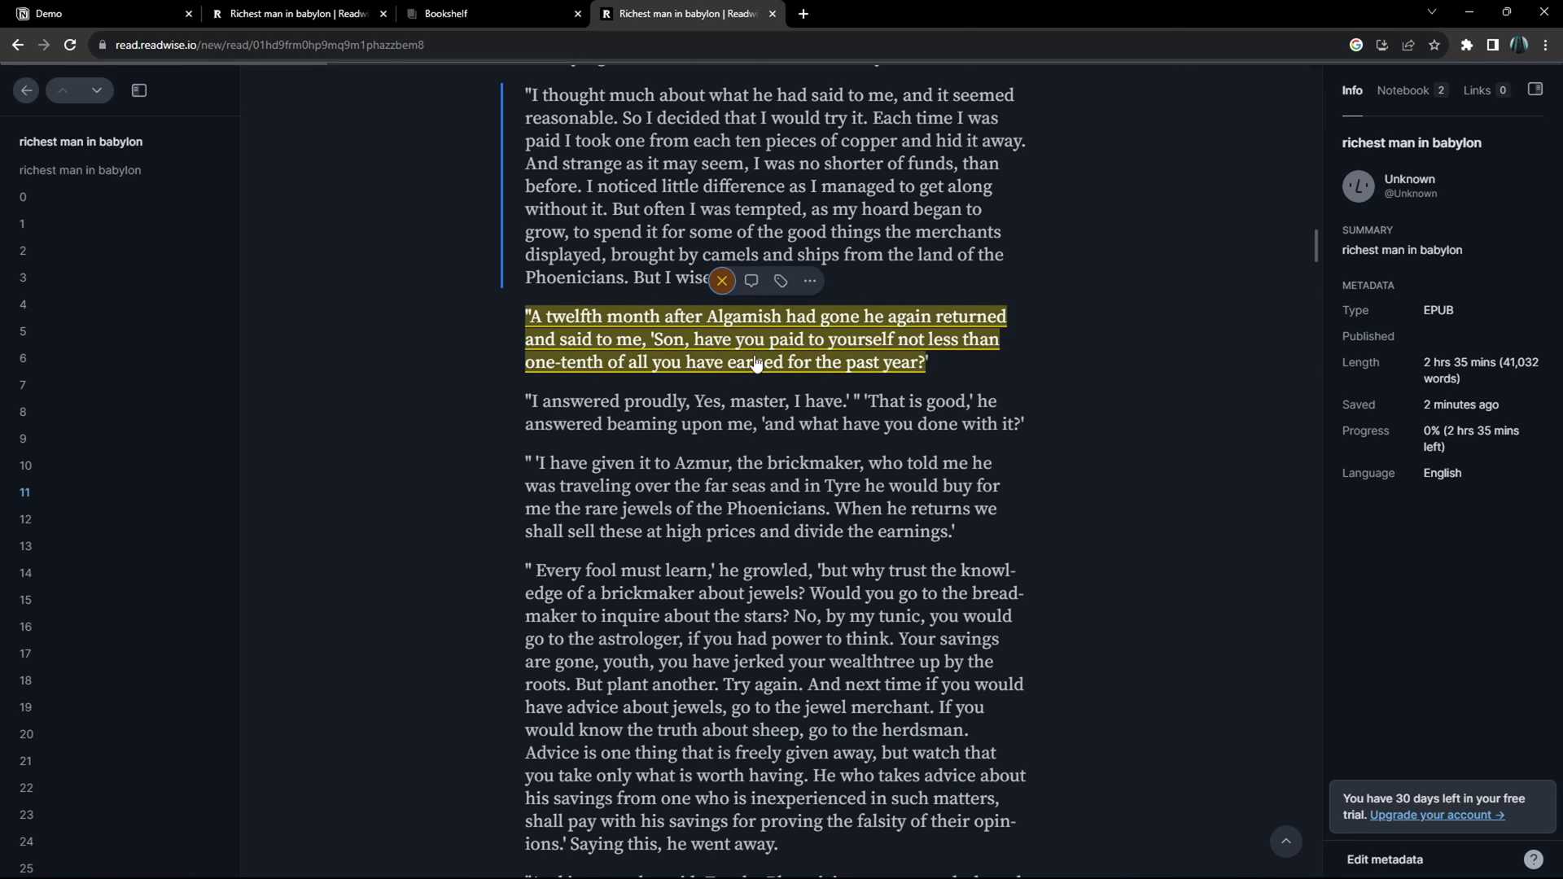
pyautogui.scroll(-2, 742, 377)
pyautogui.scroll(-3, 721, 439)
pyautogui.scroll(-3, 698, 499)
pyautogui.scroll(-3, 680, 487)
pyautogui.scroll(-3, 681, 487)
pyautogui.scroll(-3, 612, 440)
pyautogui.scroll(-2, 558, 391)
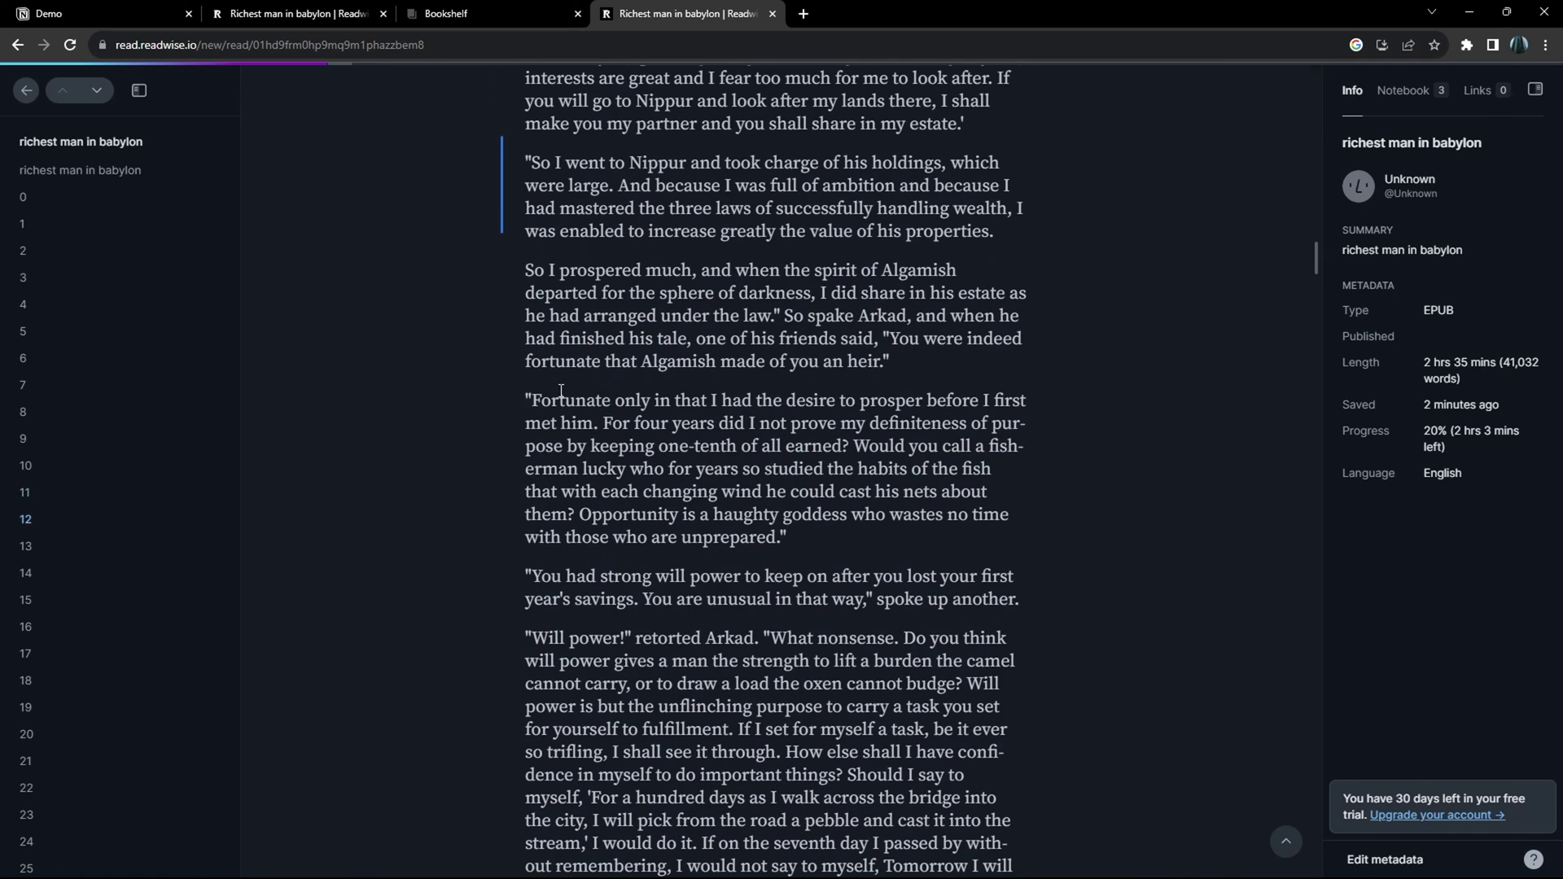
pyautogui.moveTo(527, 397); pyautogui.dragTo(803, 534)
pyautogui.scroll(-2, 733, 514)
pyautogui.scroll(-3, 679, 494)
pyautogui.scroll(-2, 679, 499)
pyautogui.scroll(-3, 679, 501)
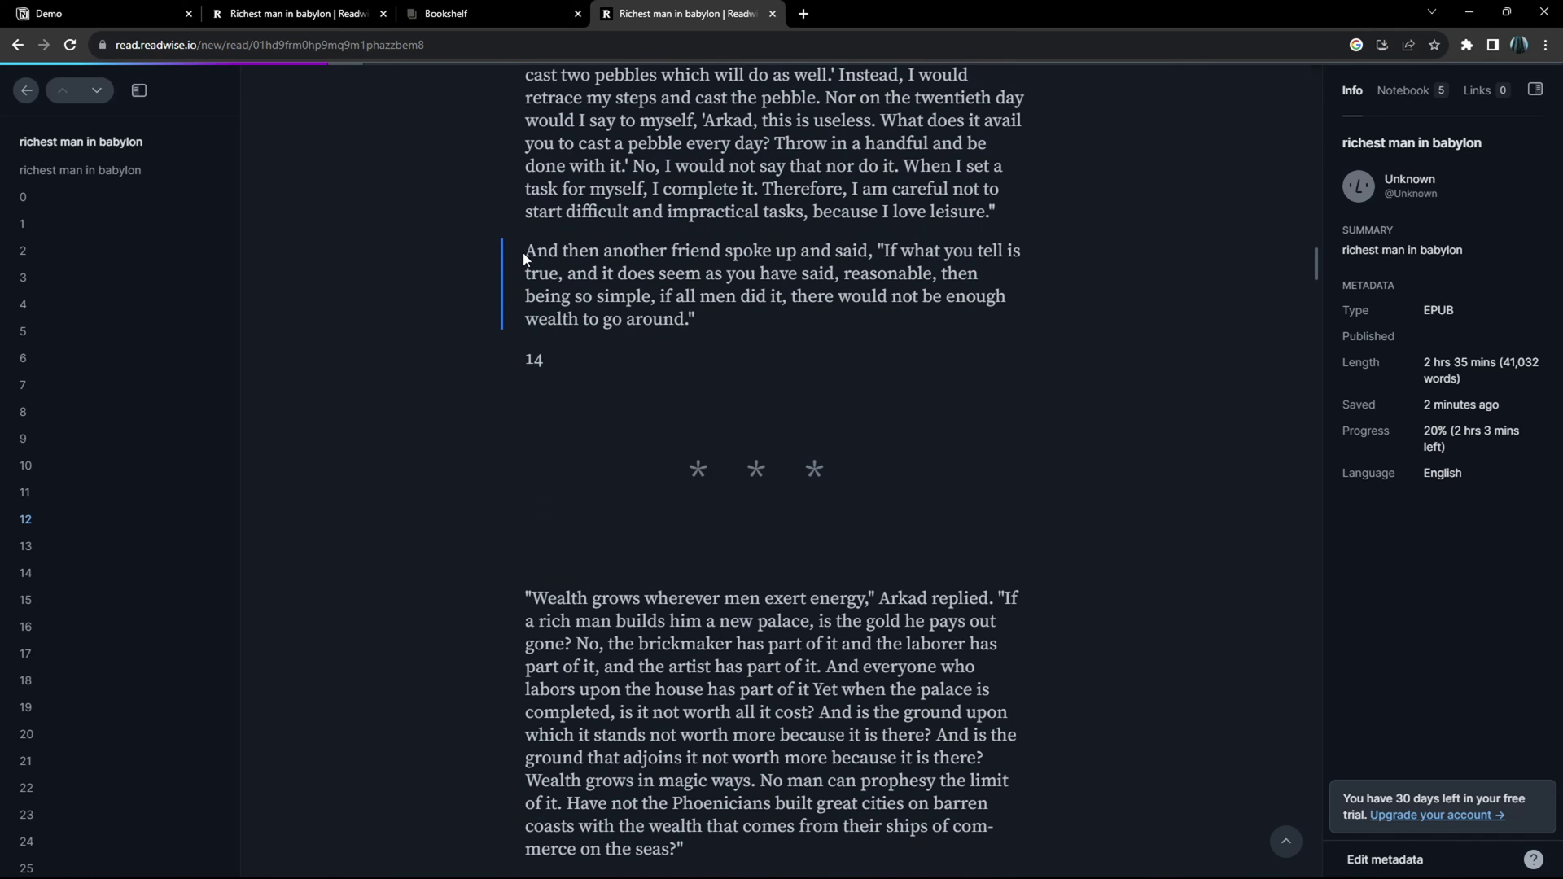
pyautogui.press('h')
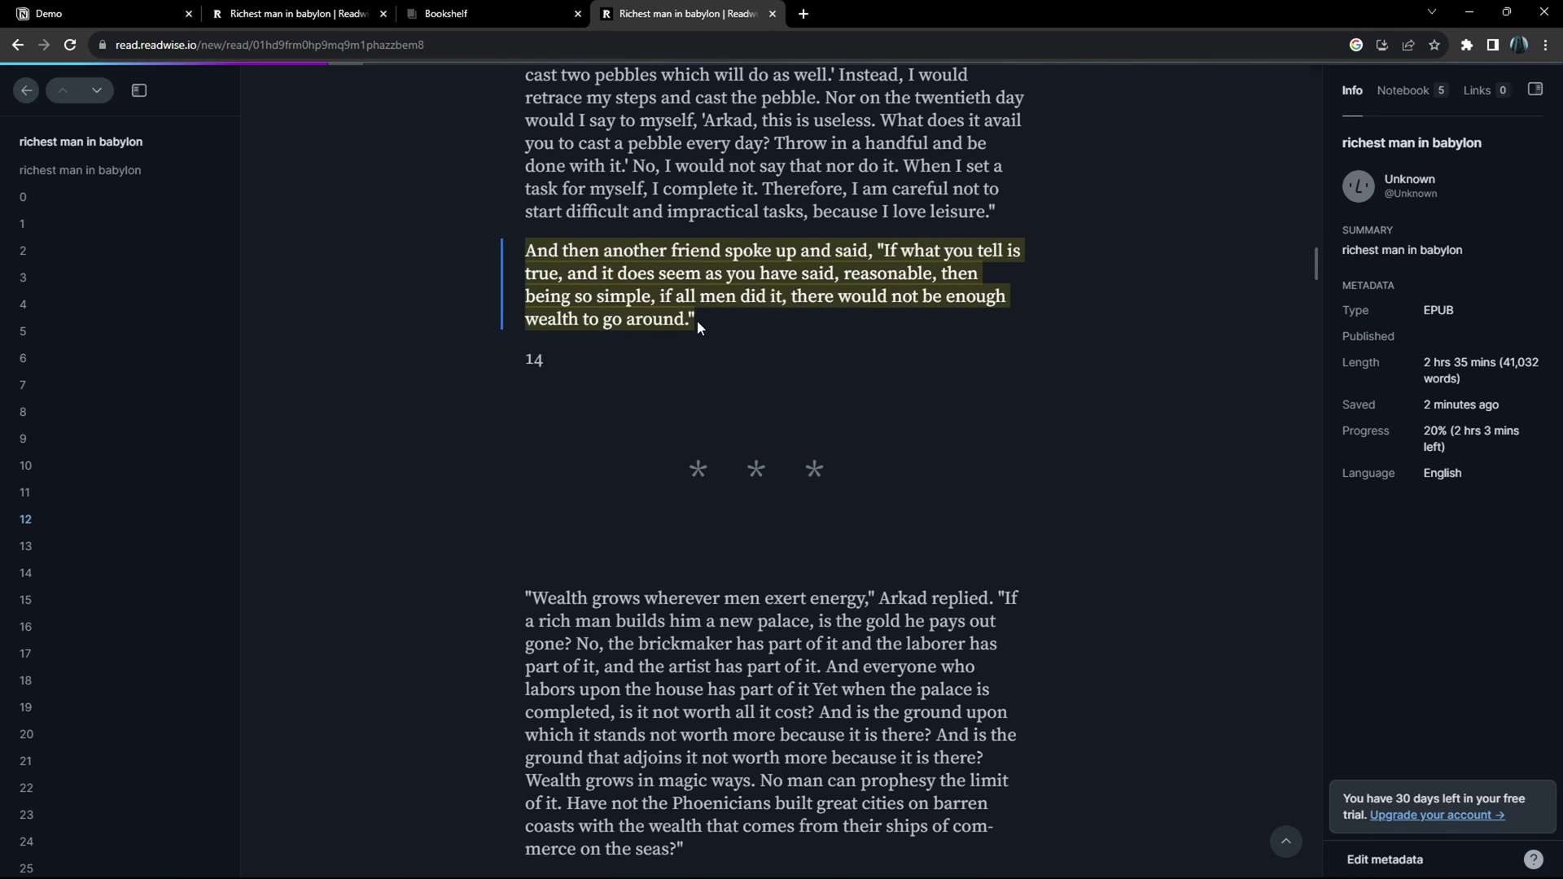
pyautogui.scroll(2, 697, 320)
pyautogui.scroll(3, 682, 369)
pyautogui.scroll(3, 684, 369)
pyautogui.scroll(3, 683, 369)
# Export the Richest Man in Babylon highlights from Readwise to Notion via Connect & Sync.
pyautogui.click(29, 91)
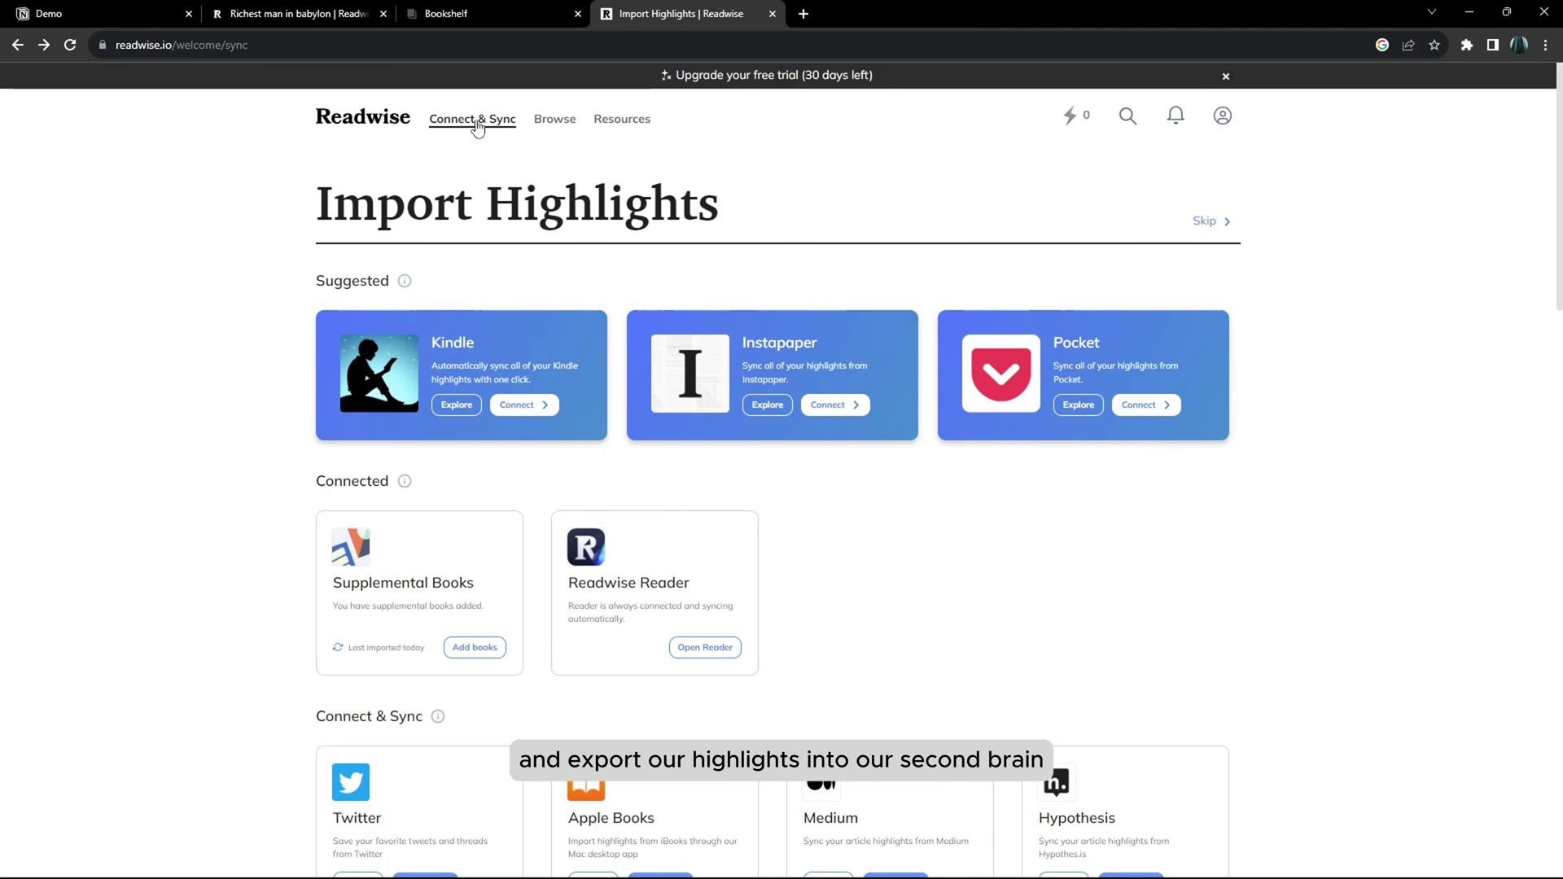
pyautogui.click(463, 175)
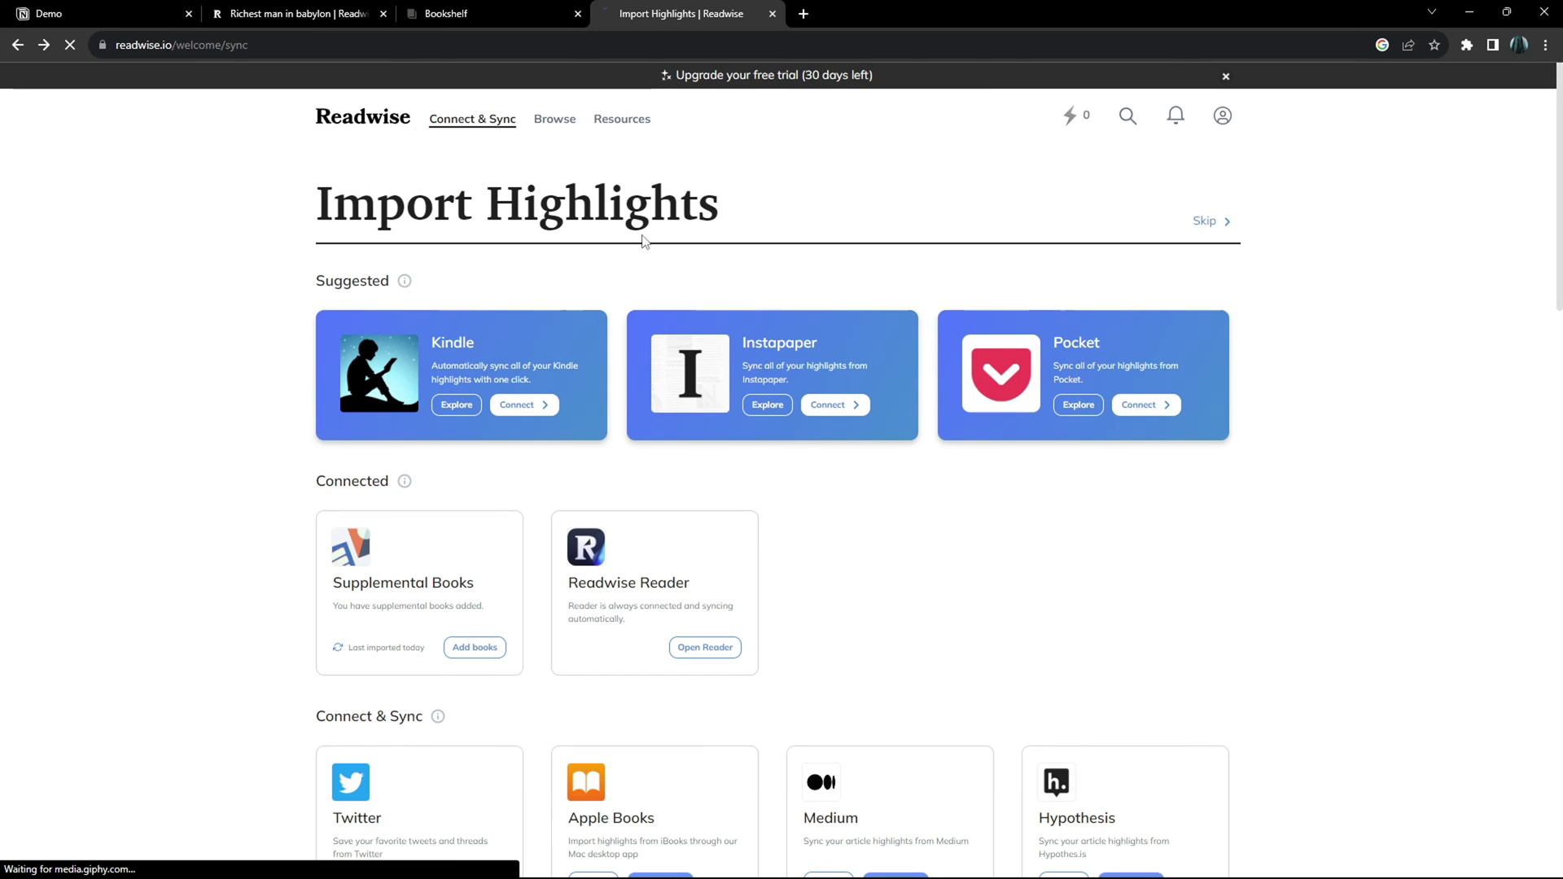
pyautogui.scroll(-1, 639, 251)
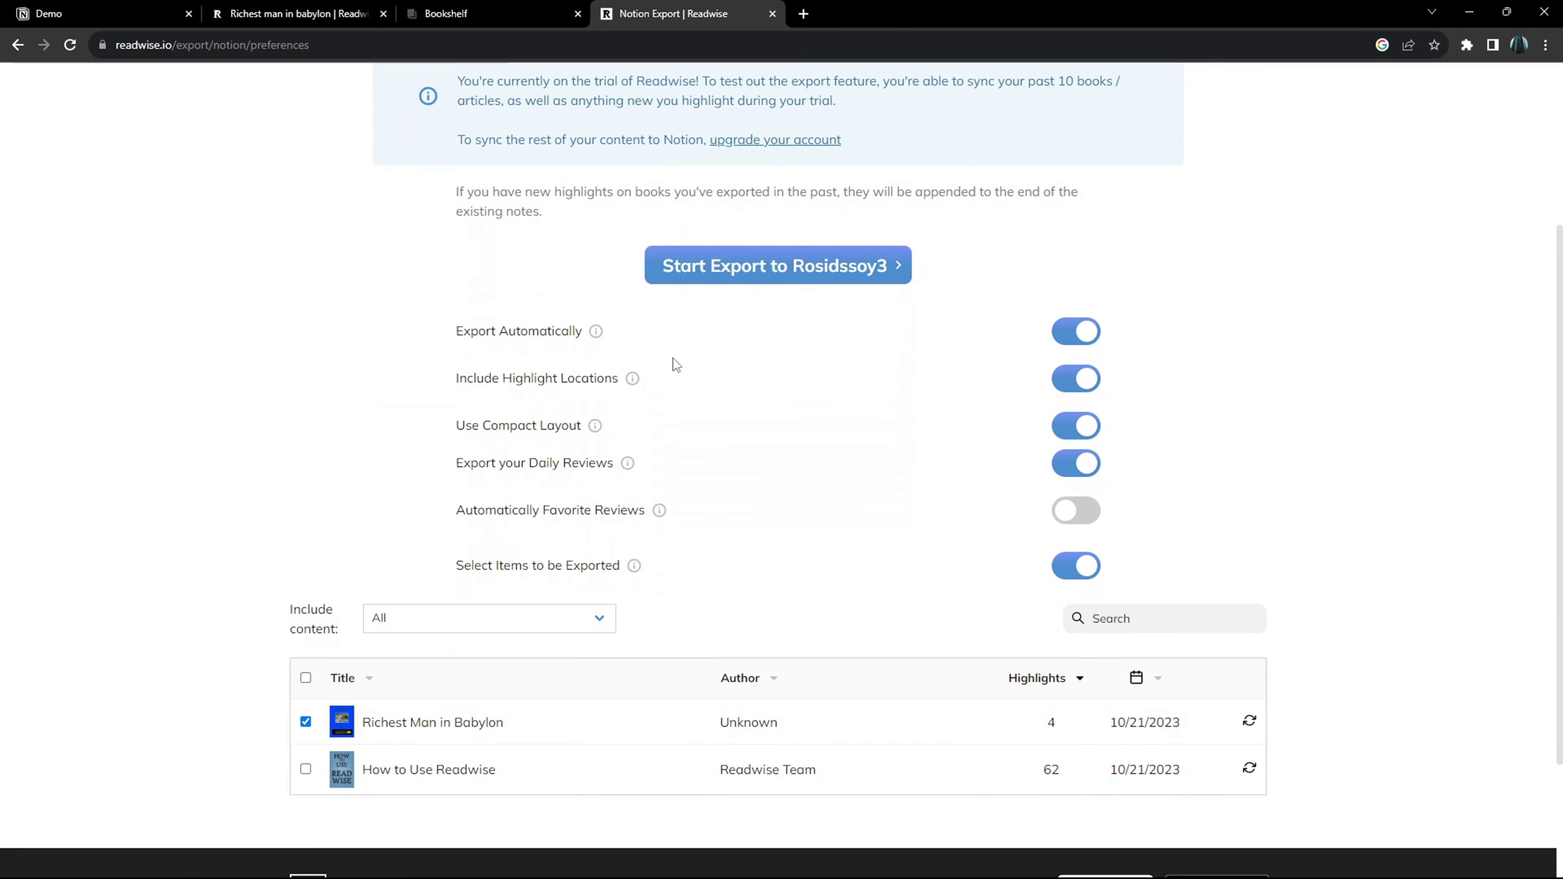
pyautogui.scroll(-1, 781, 379)
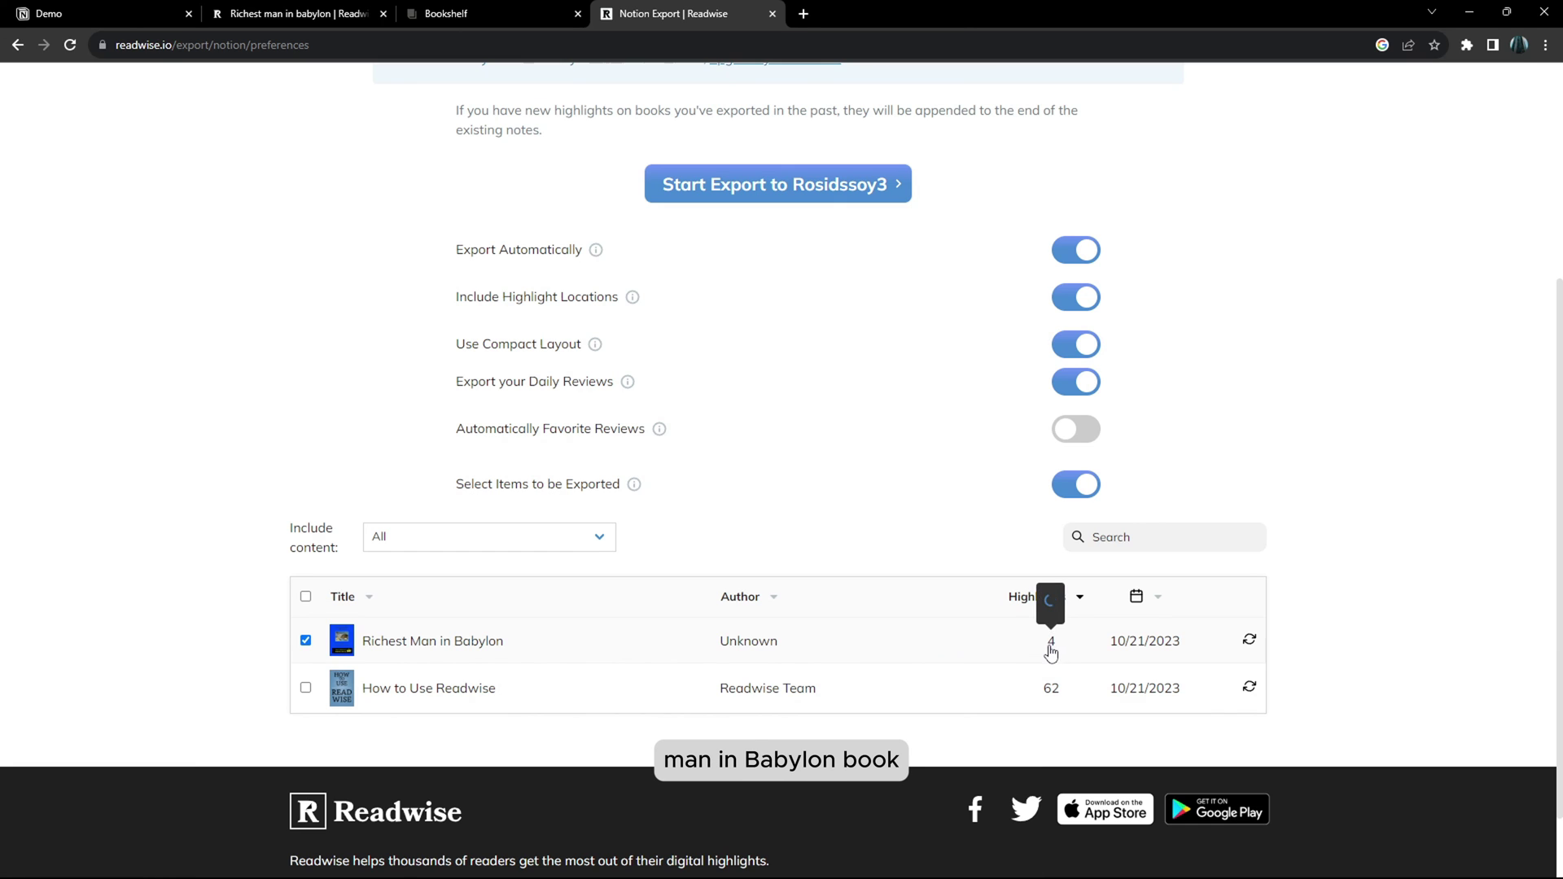
pyautogui.scroll(2, 961, 610)
pyautogui.scroll(1, 781, 541)
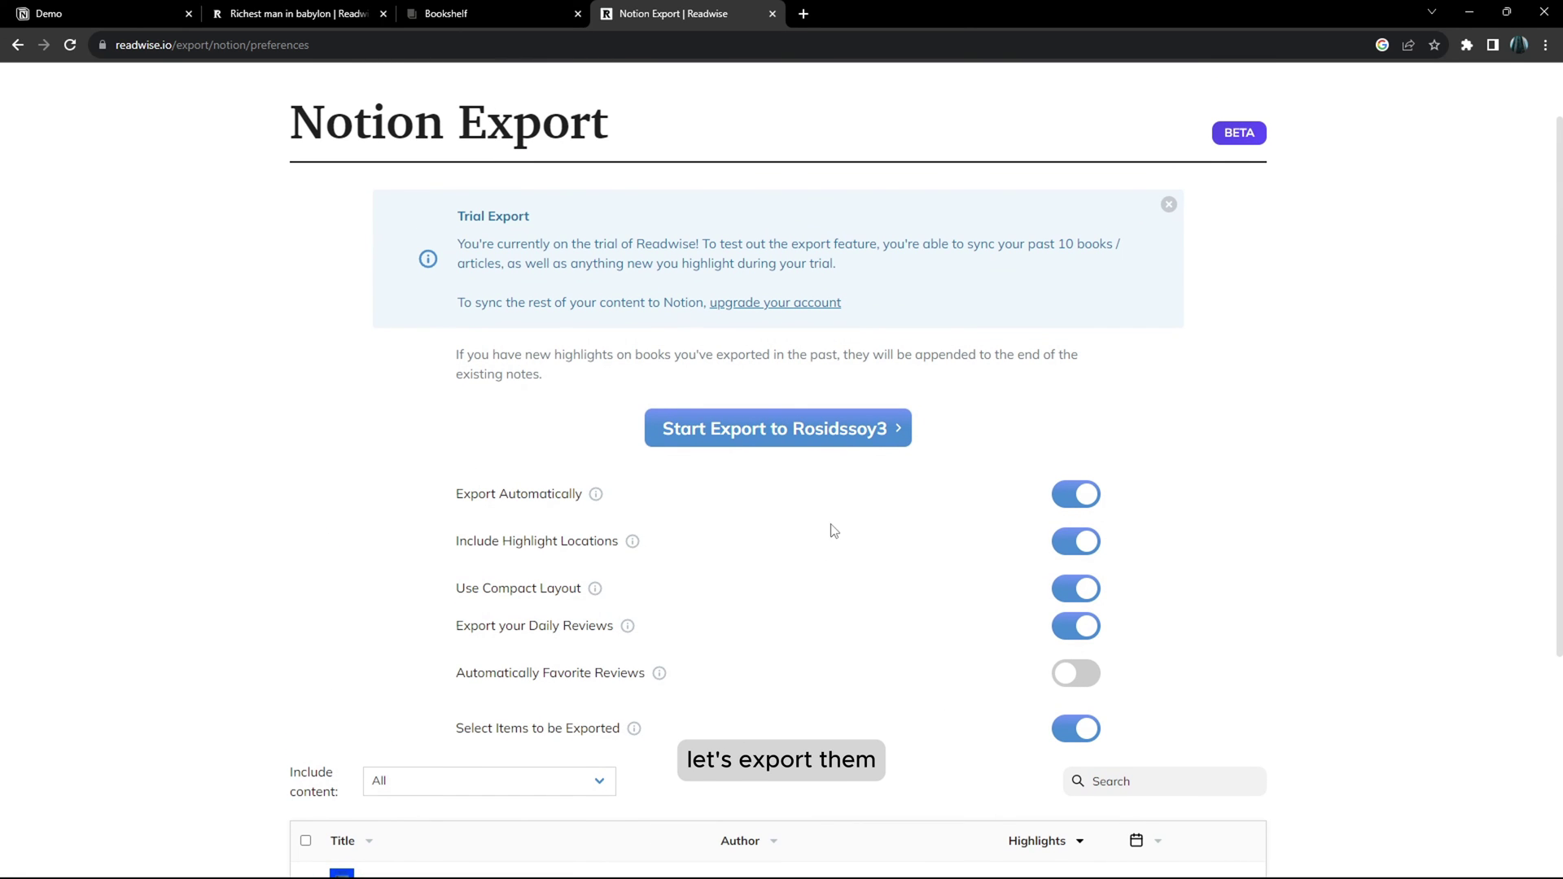
pyautogui.click(804, 437)
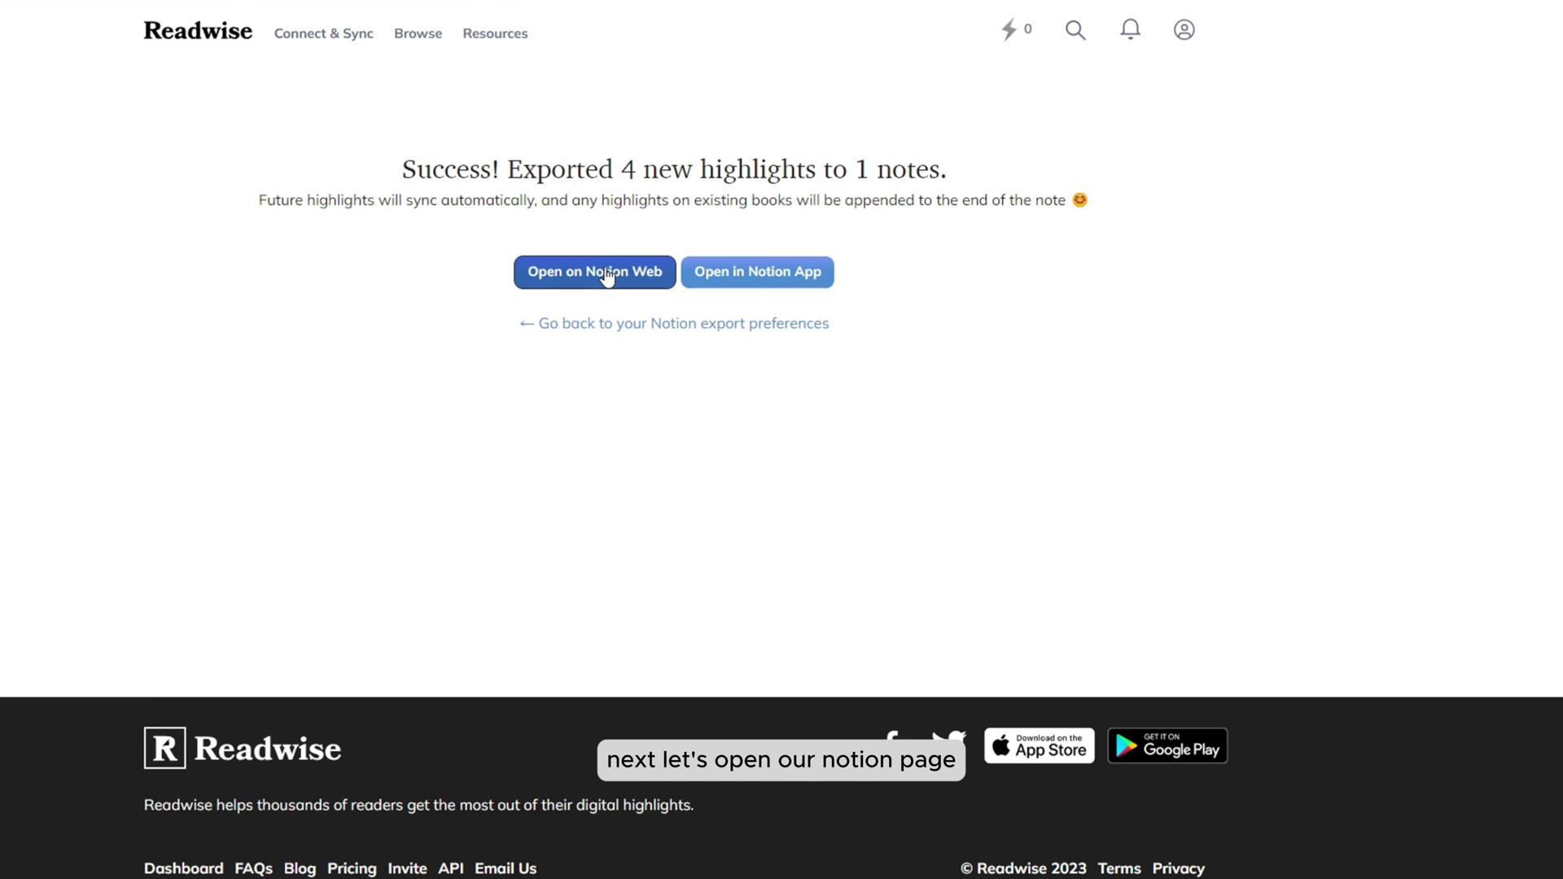
# Open Notion, switch the Readwise Library to Books, and open Richest Man in Babylon.
pyautogui.click(605, 269)
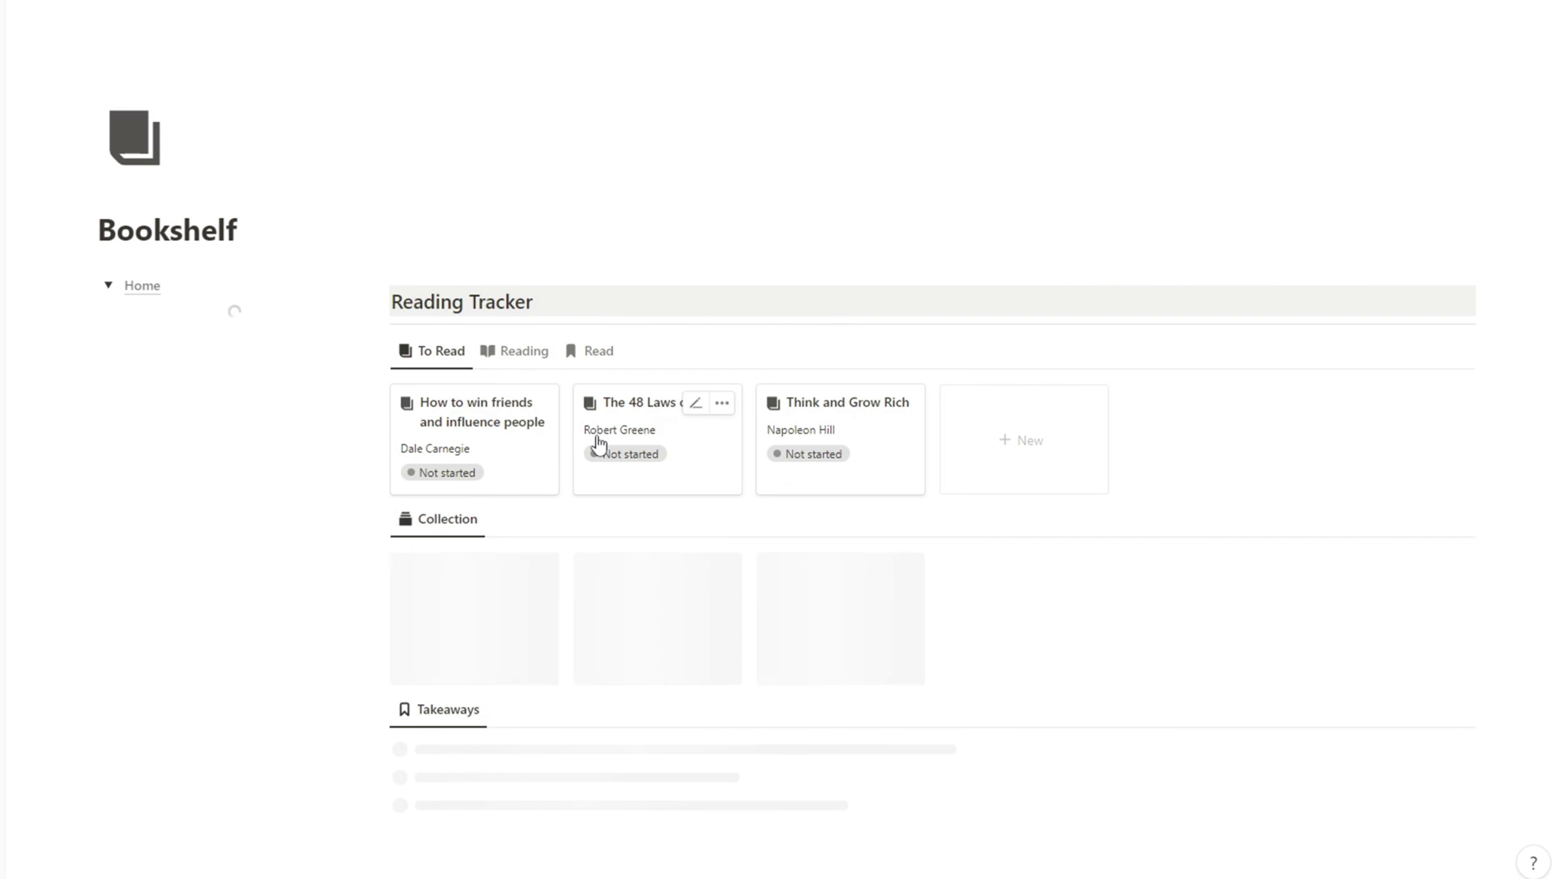
pyautogui.scroll(-3, 570, 447)
pyautogui.scroll(-2, 490, 477)
pyautogui.click(432, 478)
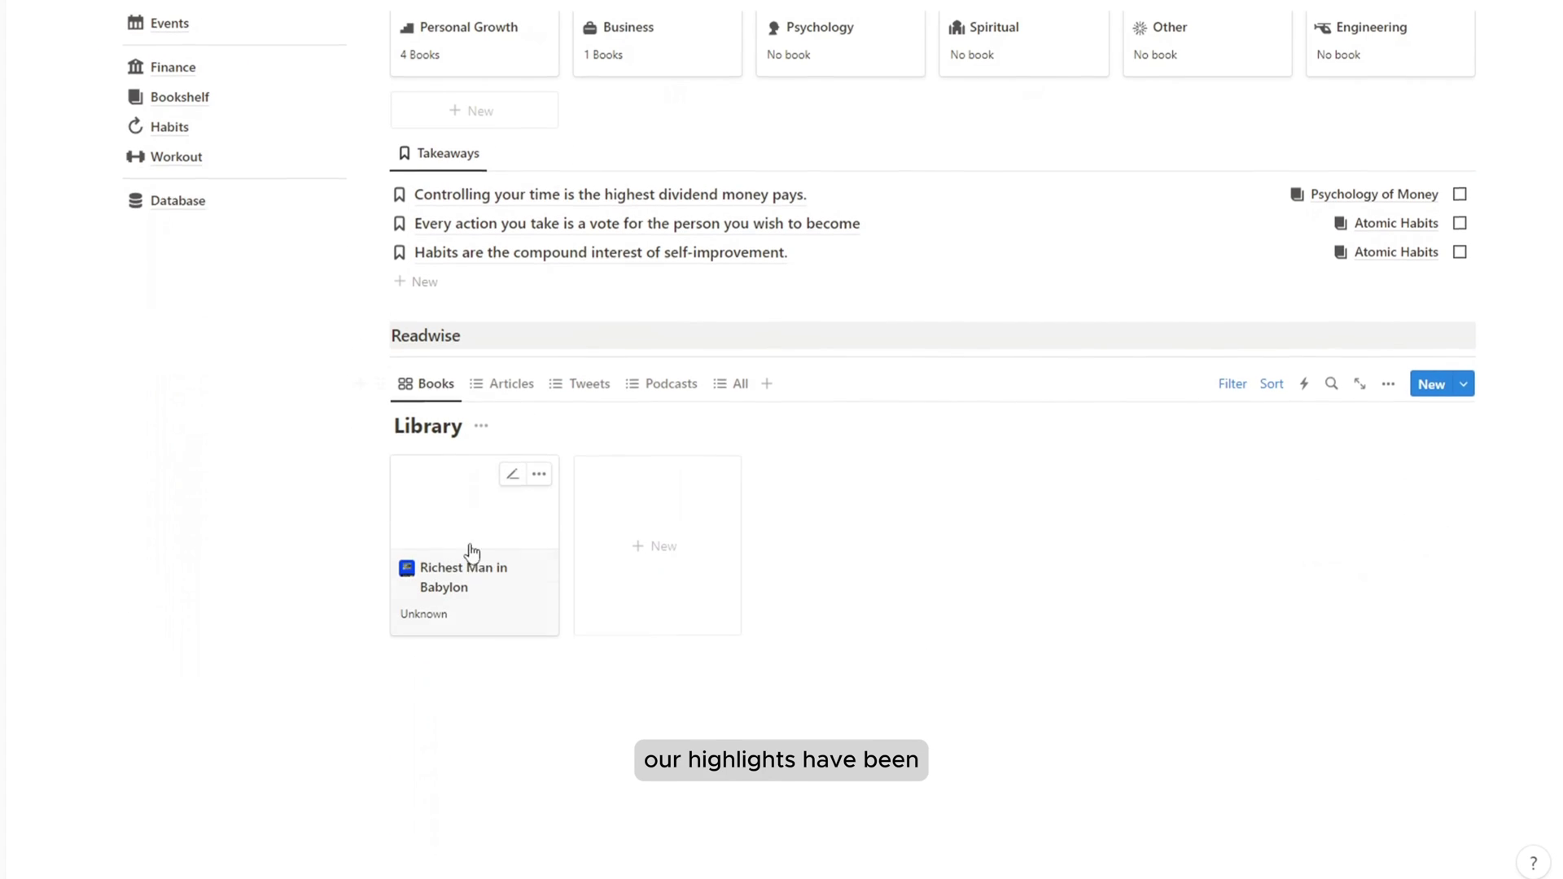
pyautogui.scroll(-1, 502, 529)
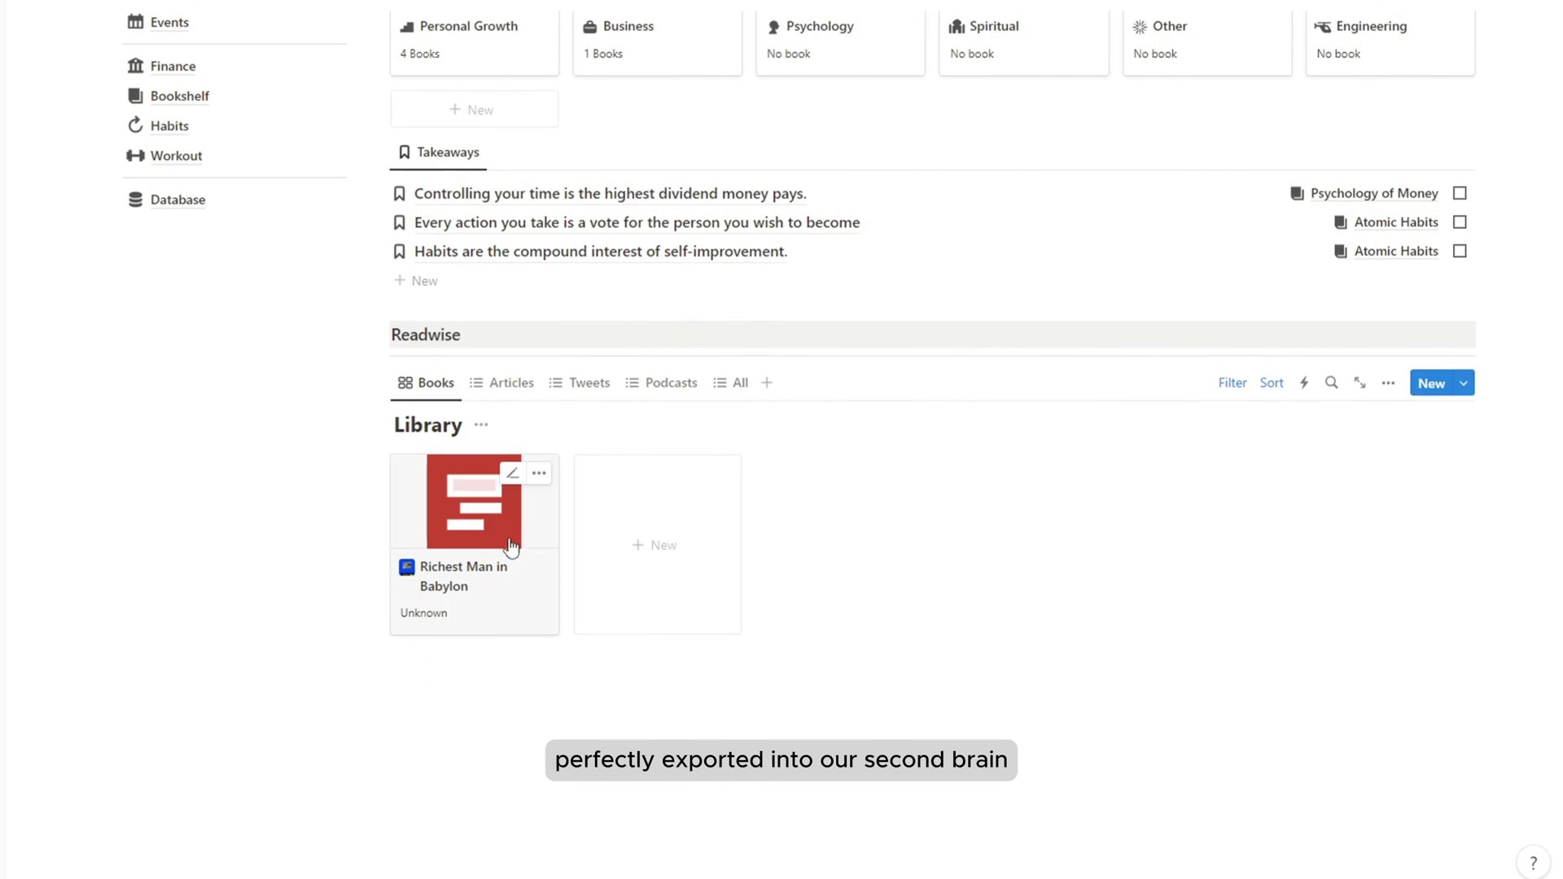
pyautogui.click(523, 545)
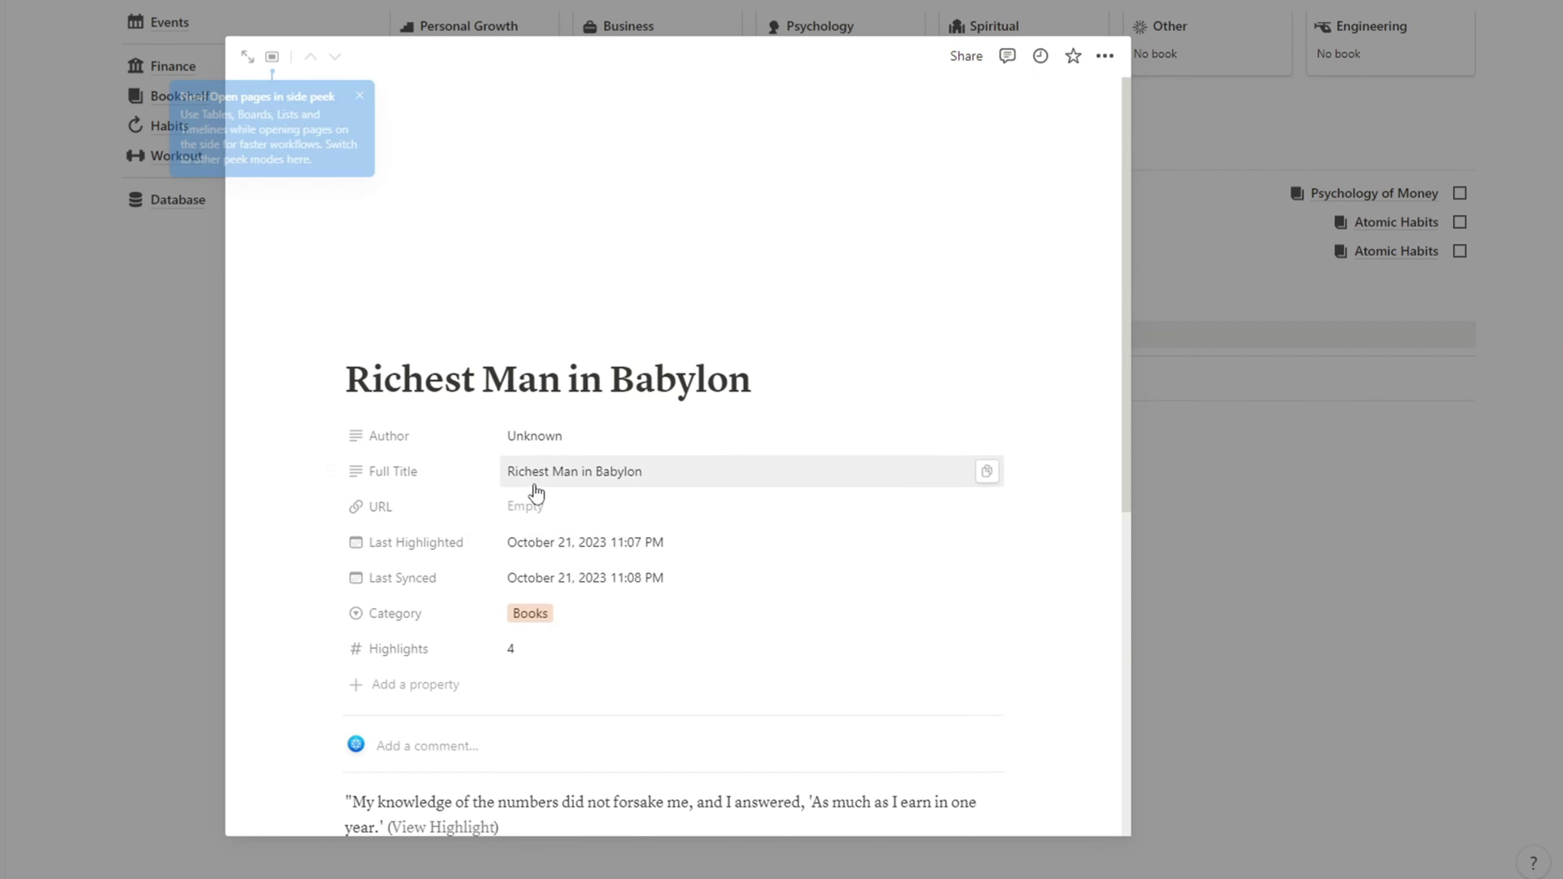
pyautogui.scroll(-3, 549, 484)
pyautogui.scroll(-1, 568, 456)
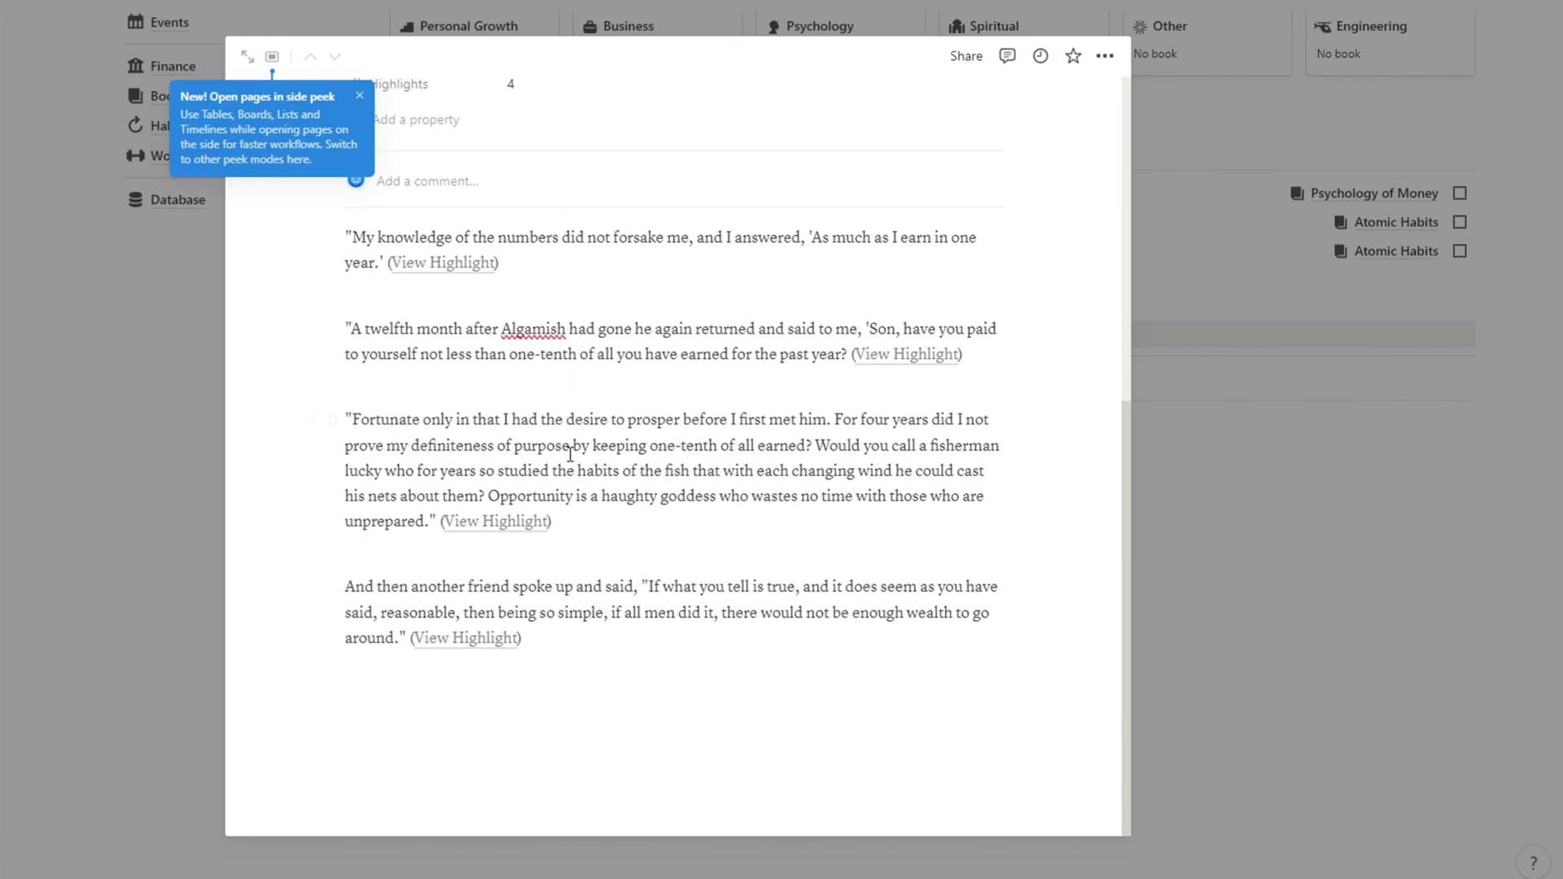
pyautogui.scroll(3, 600, 476)
pyautogui.scroll(2, 459, 519)
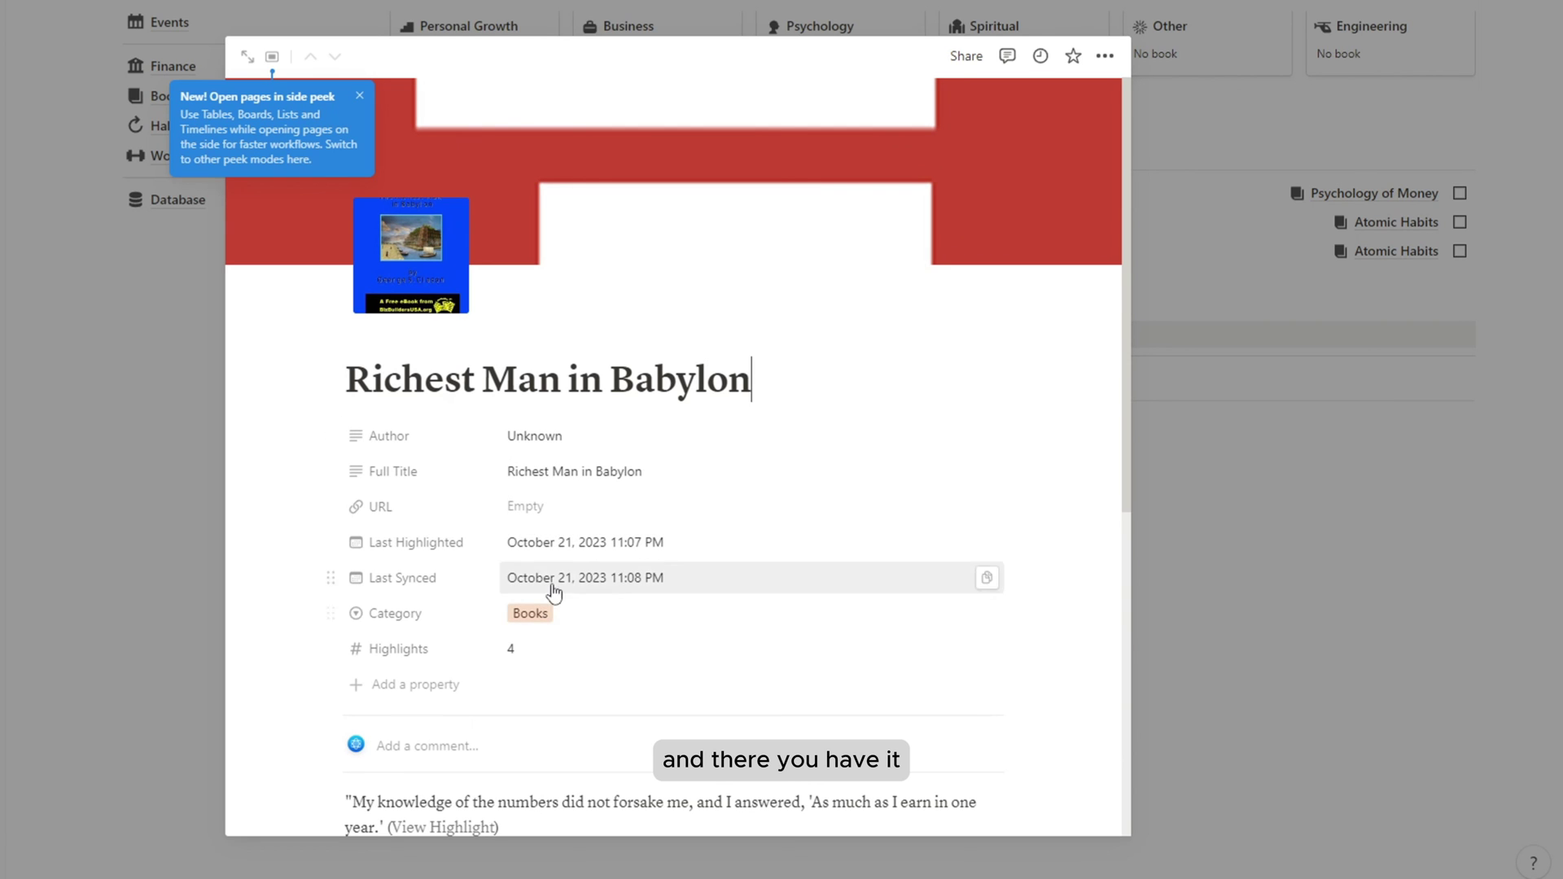
pyautogui.scroll(-1, 701, 622)
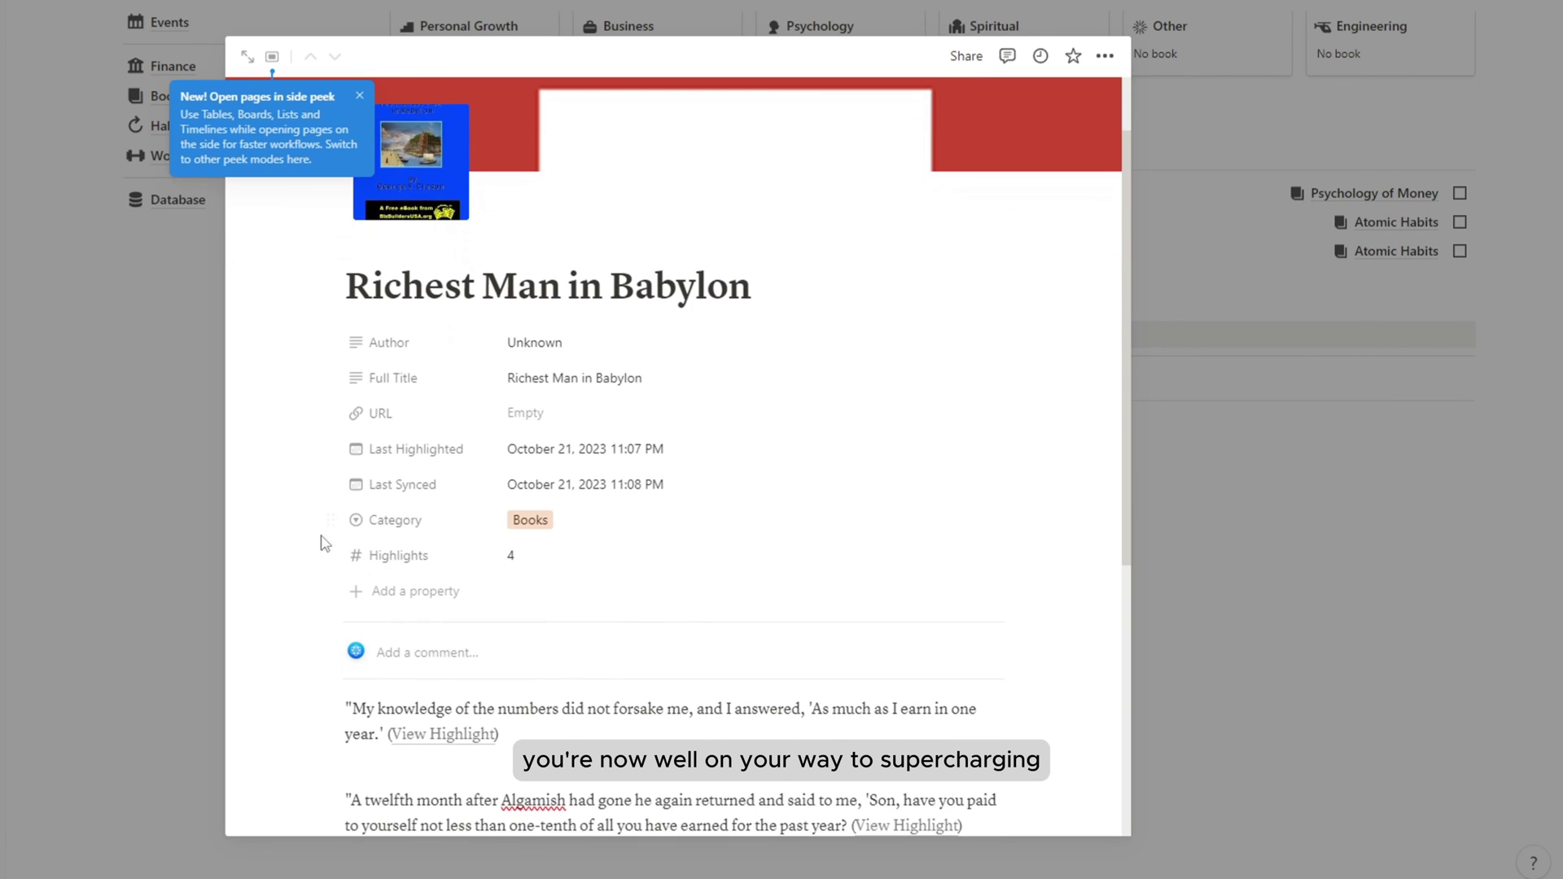
# Close the book preview and cycle the Library through Articles, Tweets, Podcasts, All and Books.
pyautogui.click(120, 530)
pyautogui.click(509, 380)
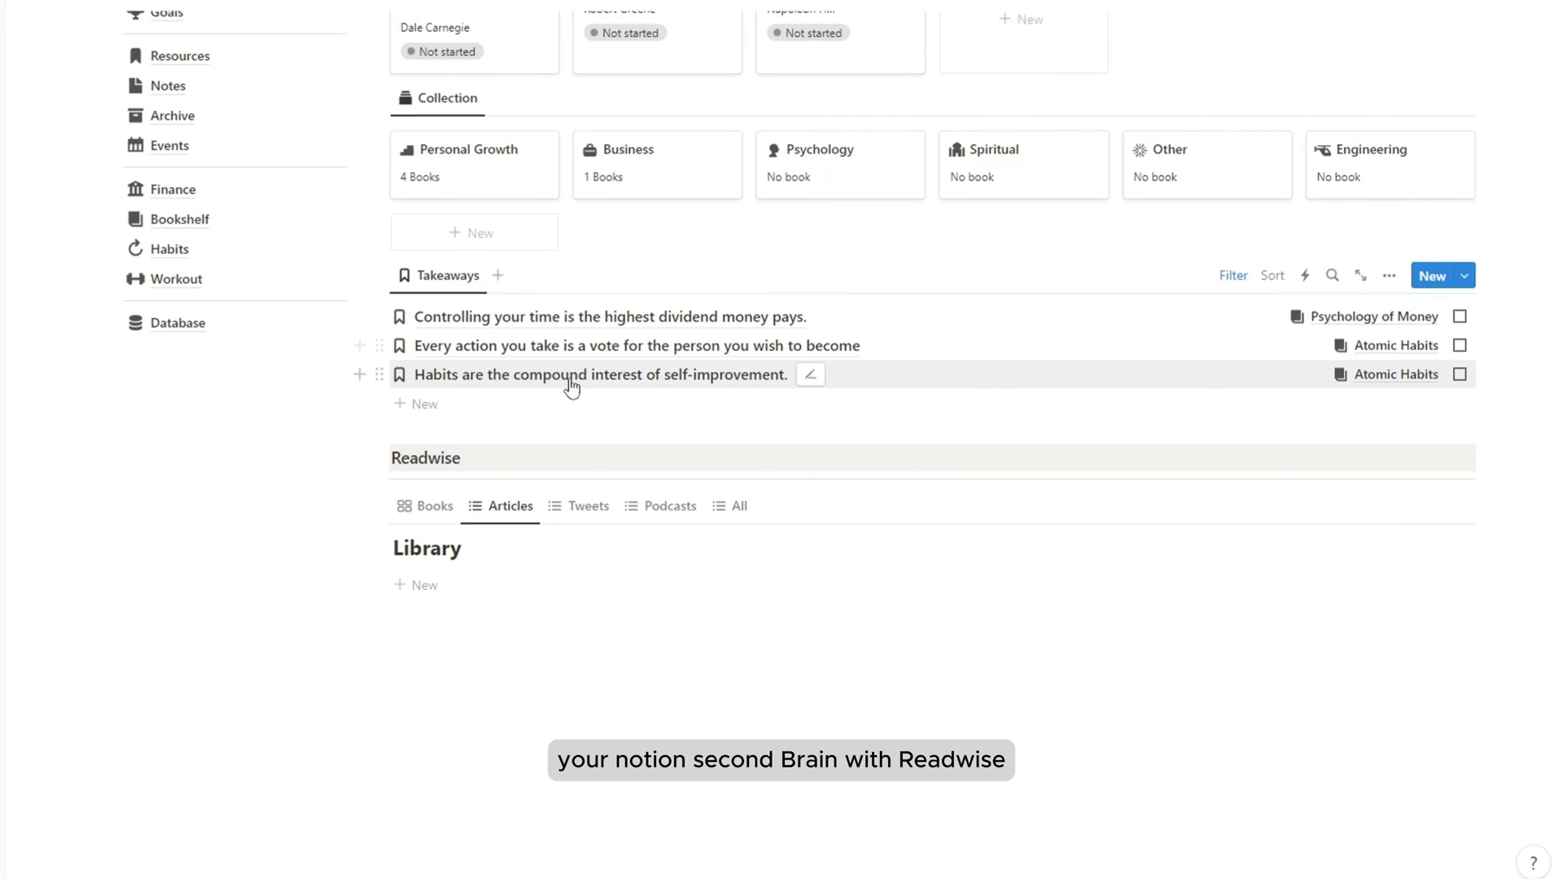
pyautogui.click(587, 506)
pyautogui.click(671, 505)
pyautogui.click(740, 506)
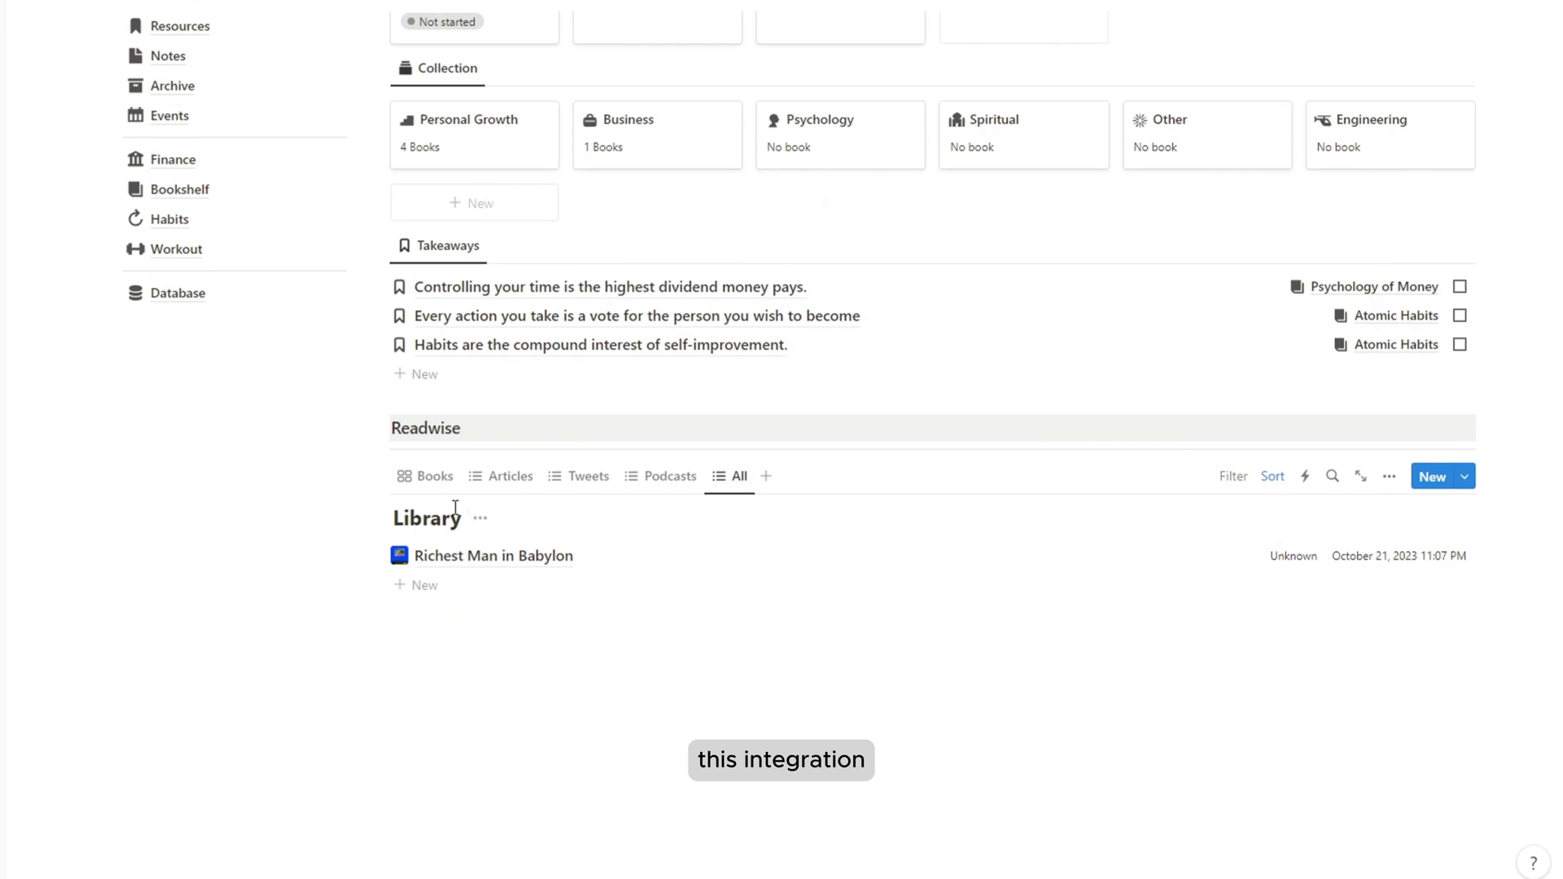
pyautogui.click(425, 477)
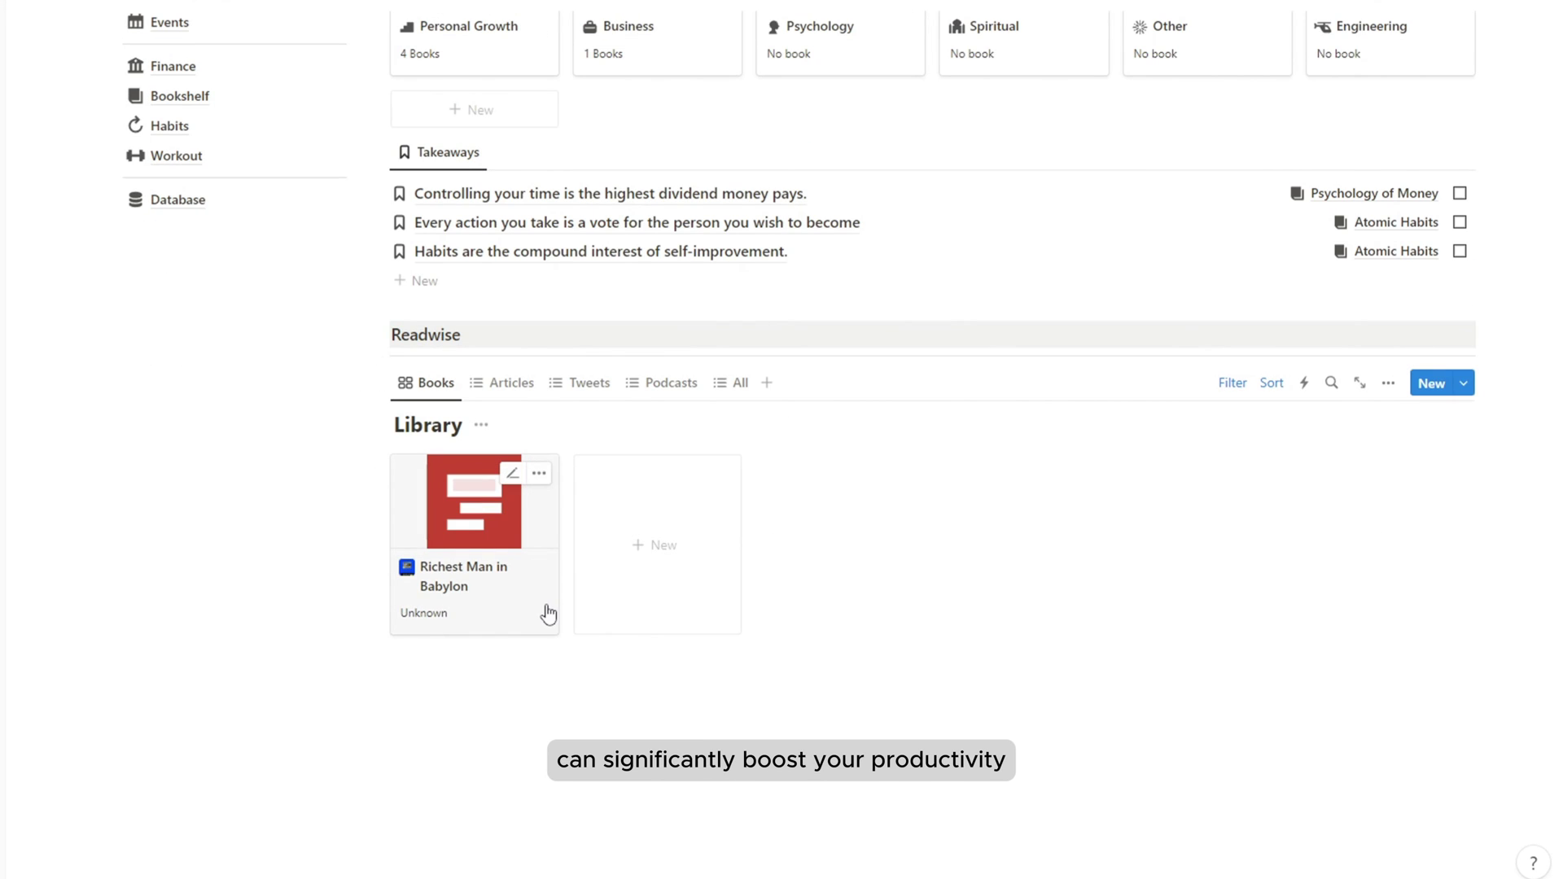
pyautogui.scroll(3, 546, 611)
pyautogui.scroll(2, 546, 616)
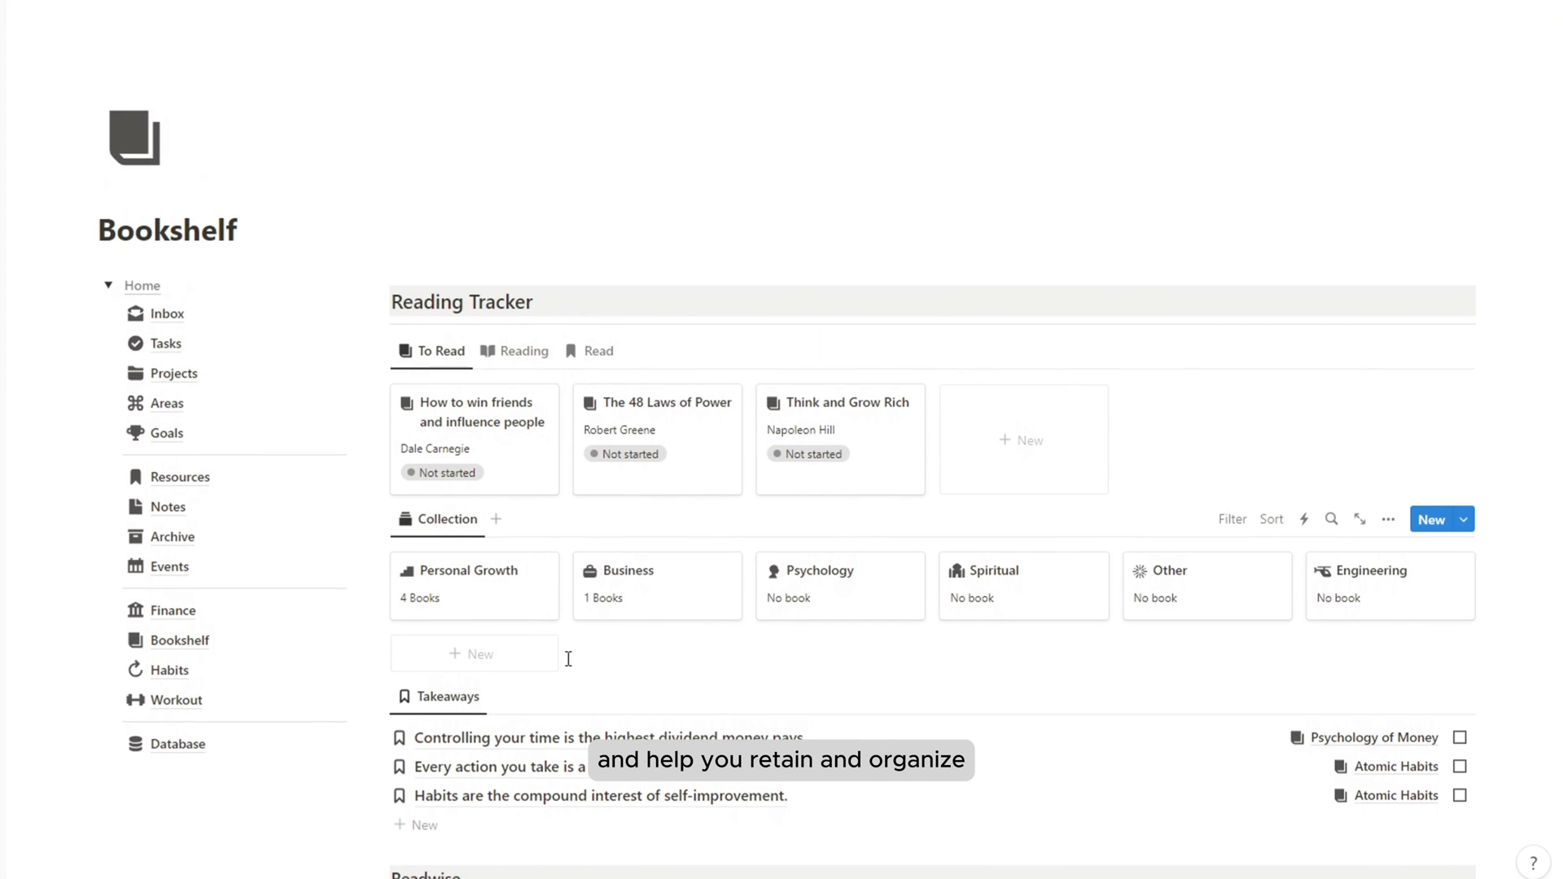